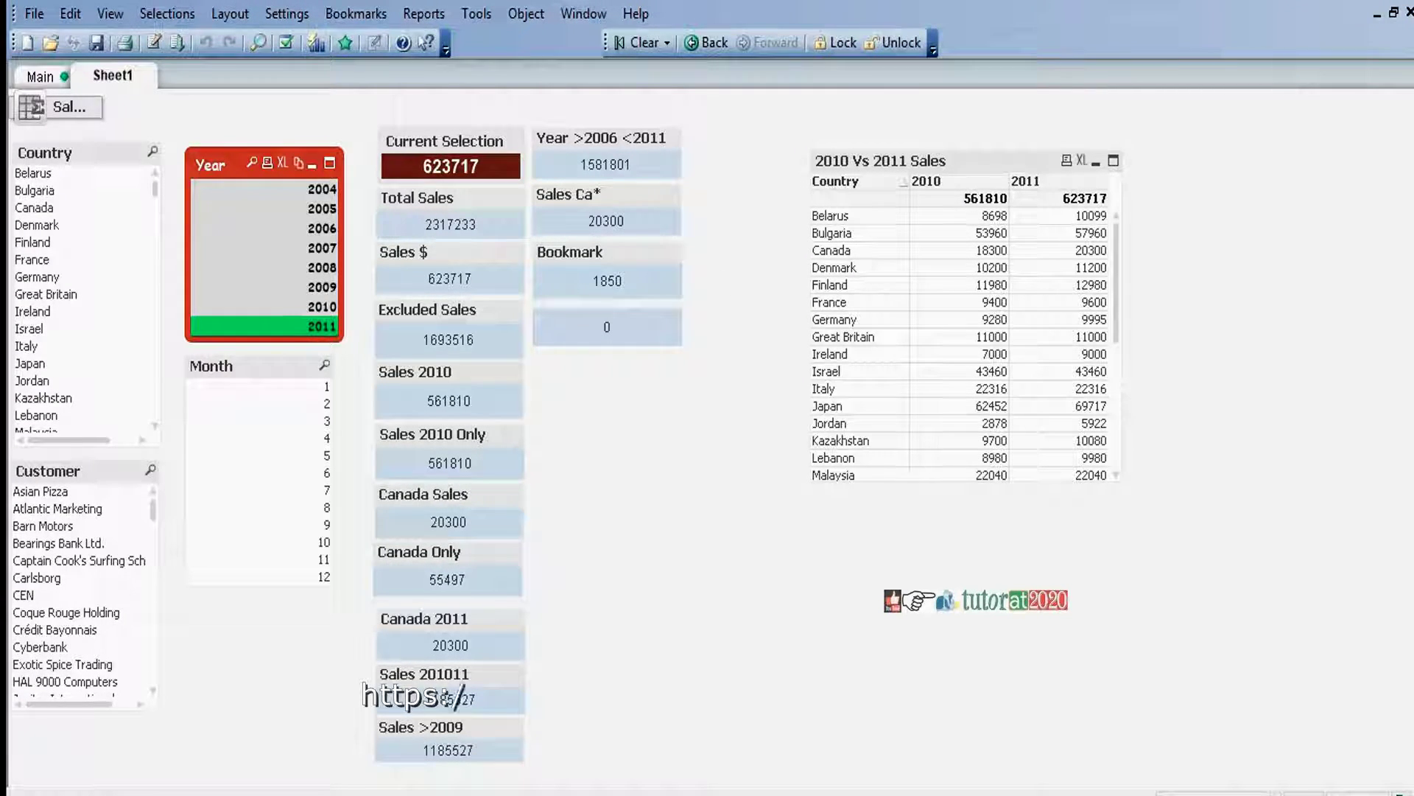
Filter the sales comparison table by Belarus, Bulgaria and France in turn, clearing the country selection at the end.
left_click(32, 176)
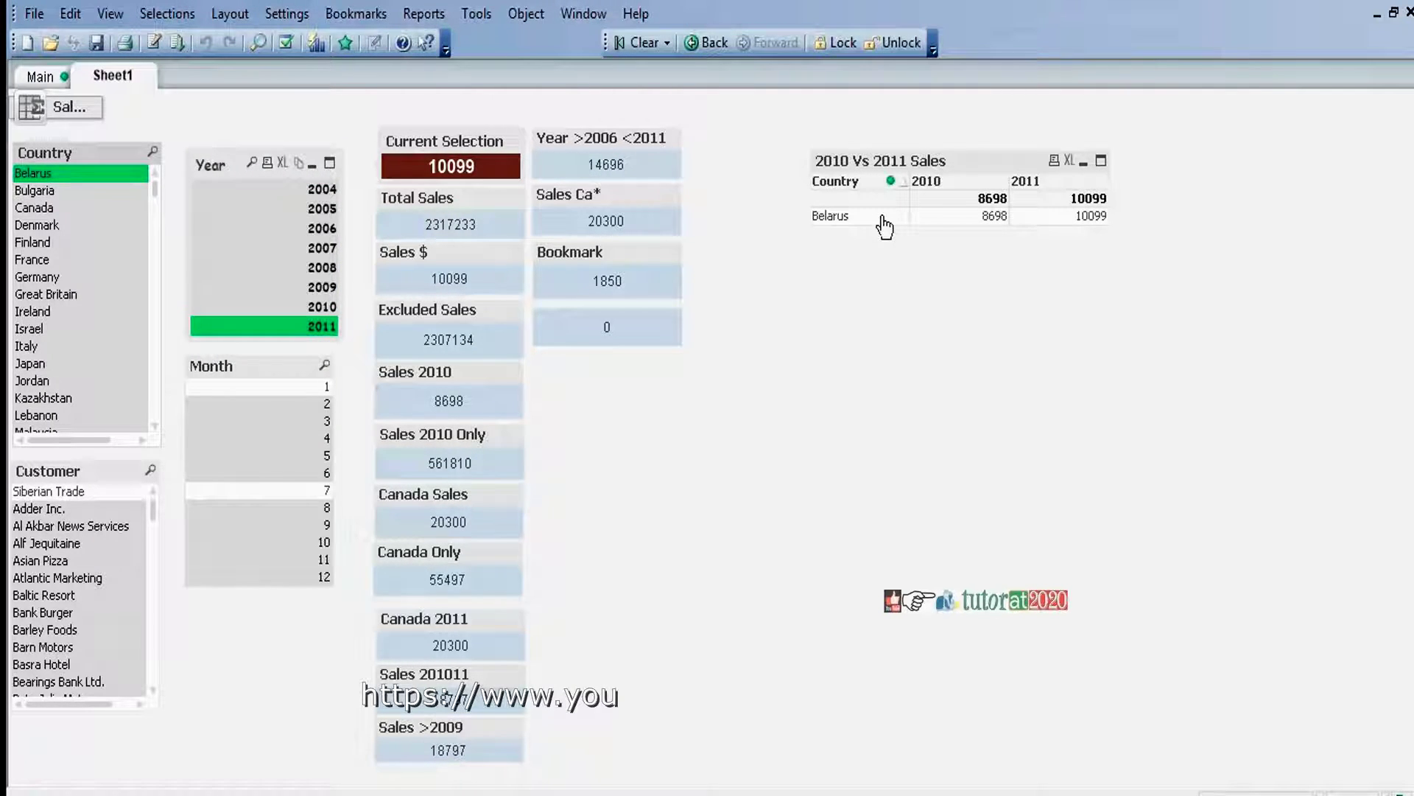
left_click(57, 176)
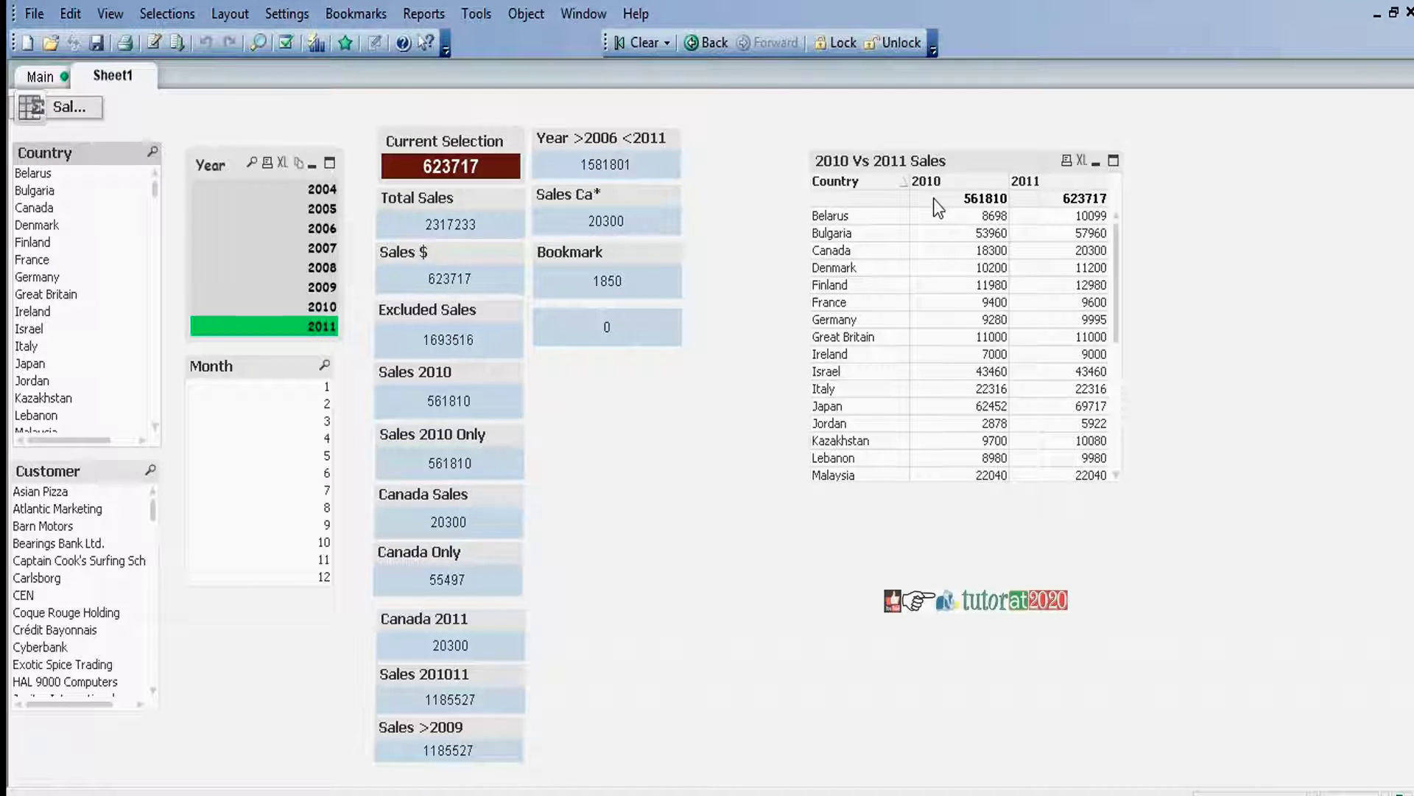
left_click(40, 190)
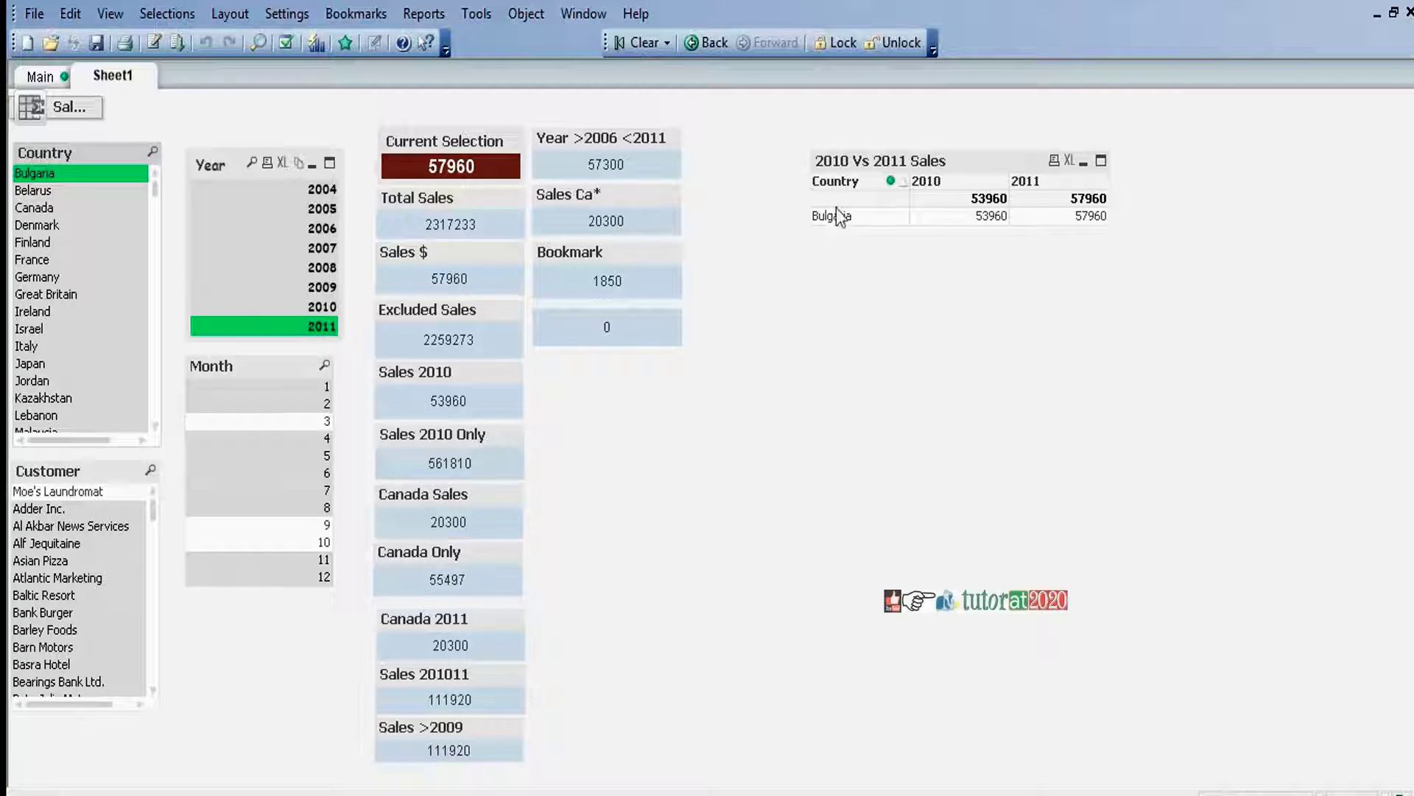
left_click(77, 259)
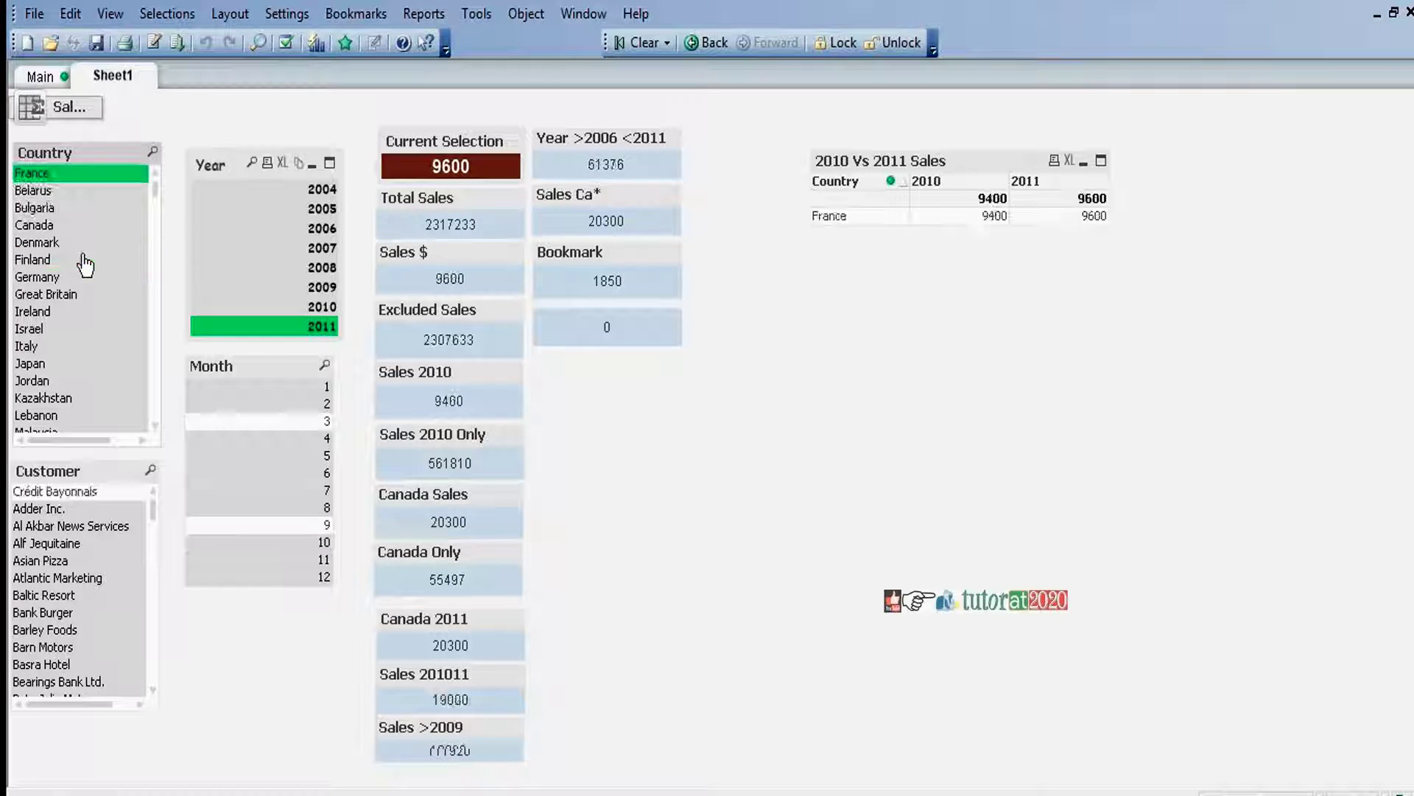
left_click(49, 175)
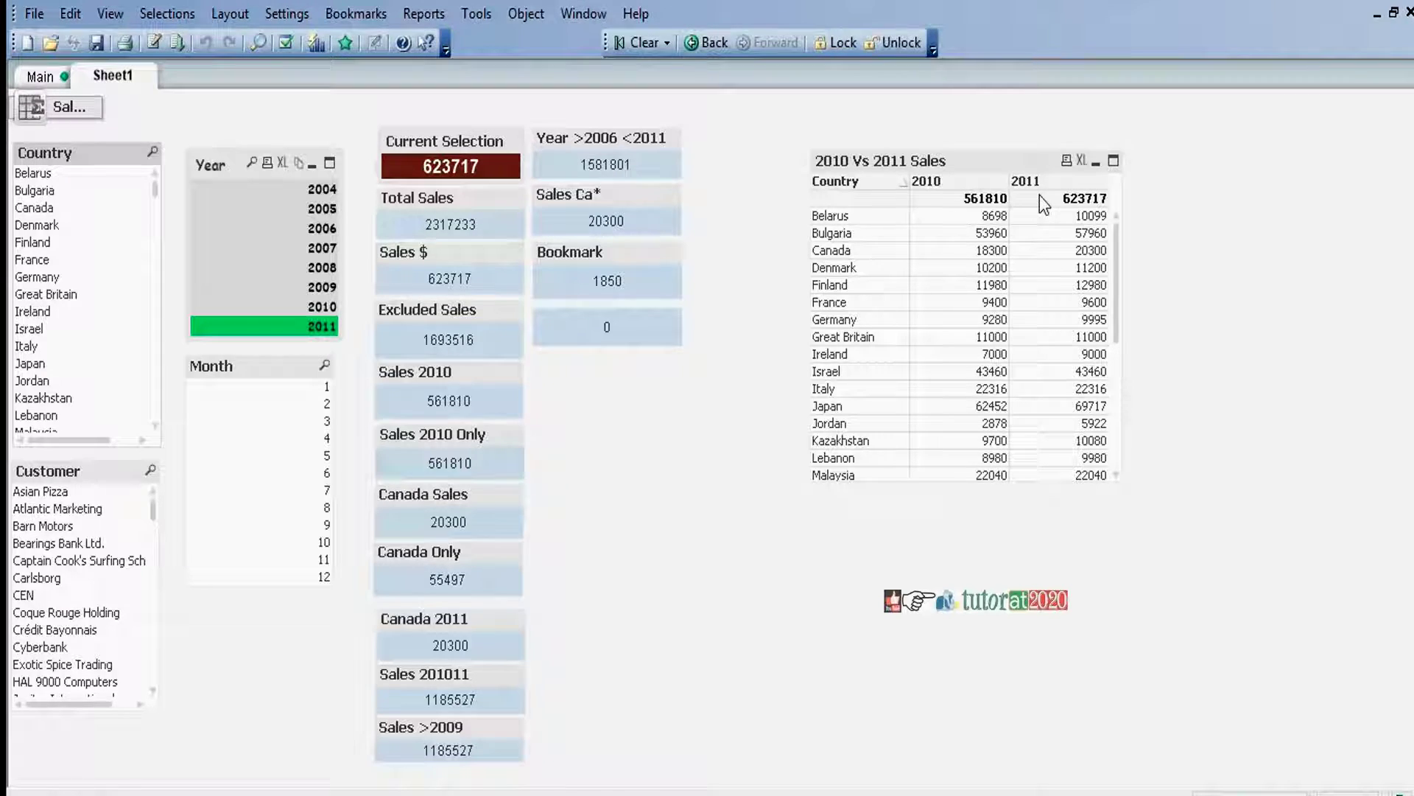
Make the comparison table's previous-year expression ignore country selections by adding Country= after the Year={$(=Year-1)} modifier.
right_click(954, 165)
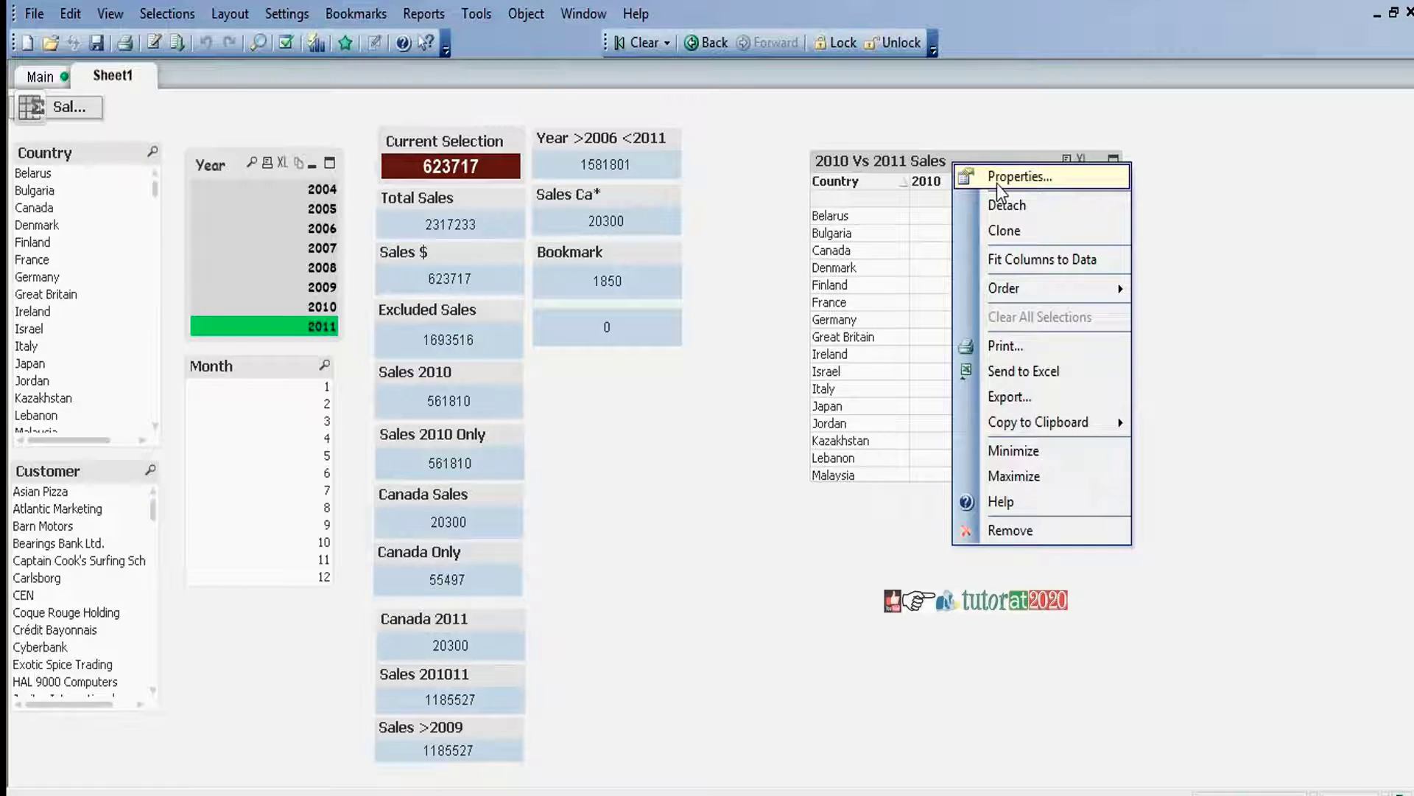
left_click(997, 183)
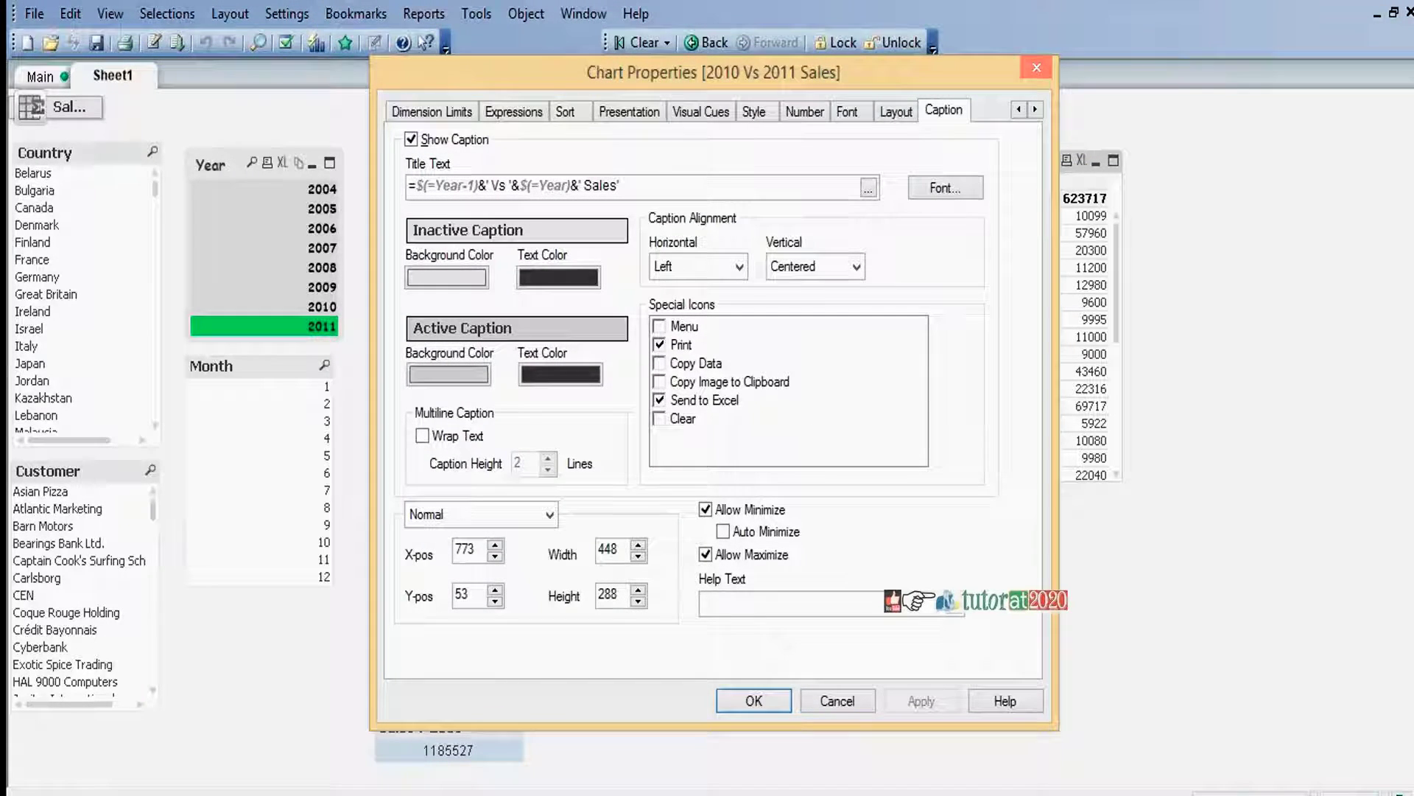
left_click(506, 106)
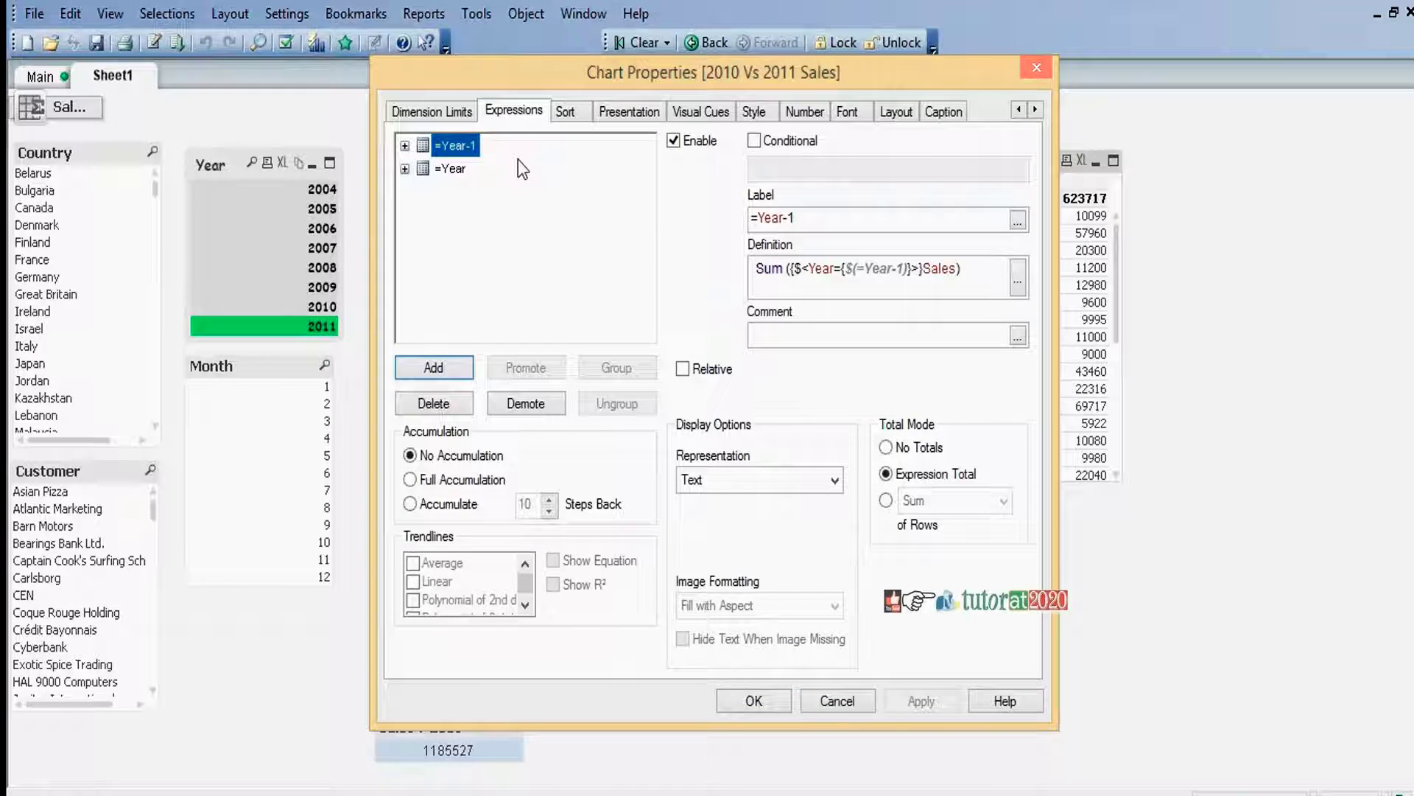
left_click(1017, 277)
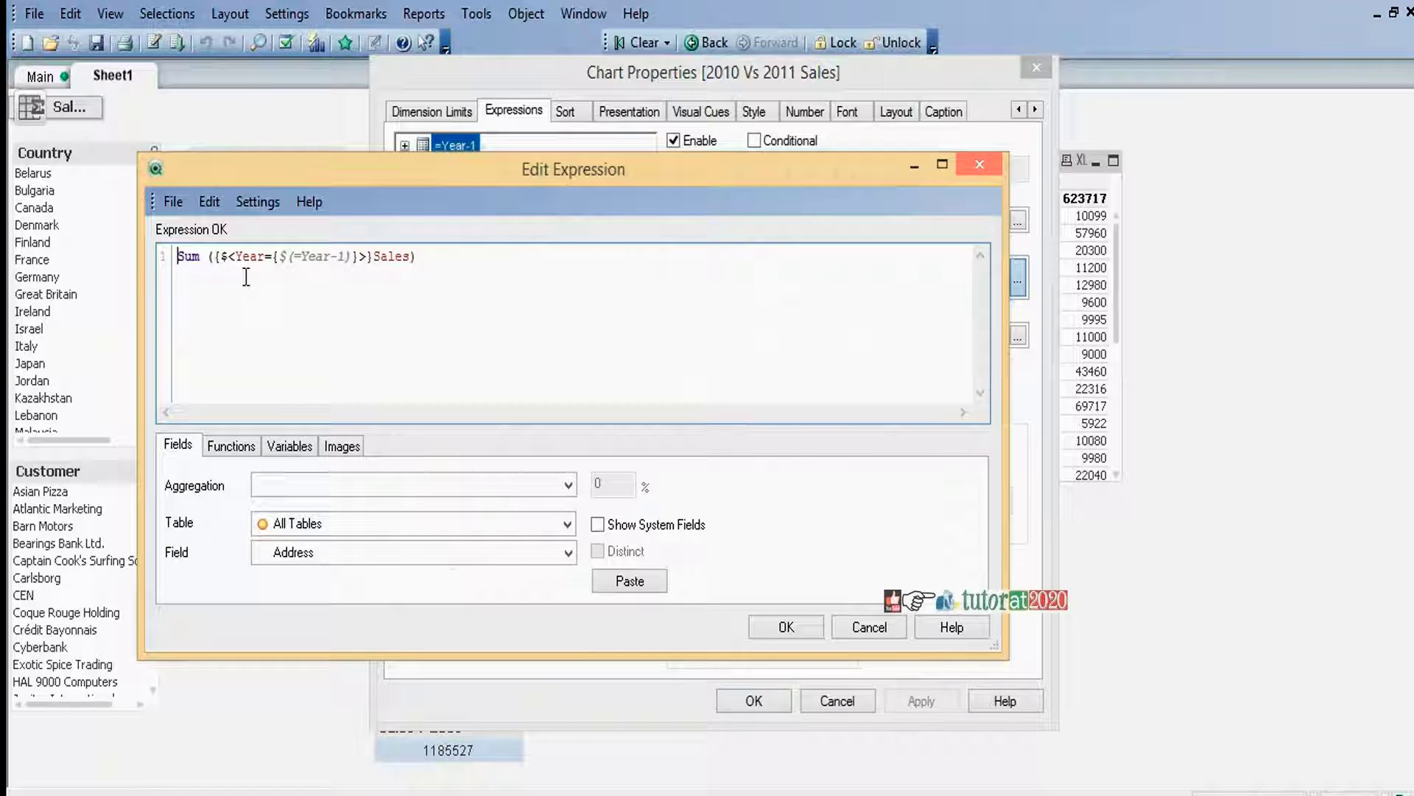
left_click(361, 256)
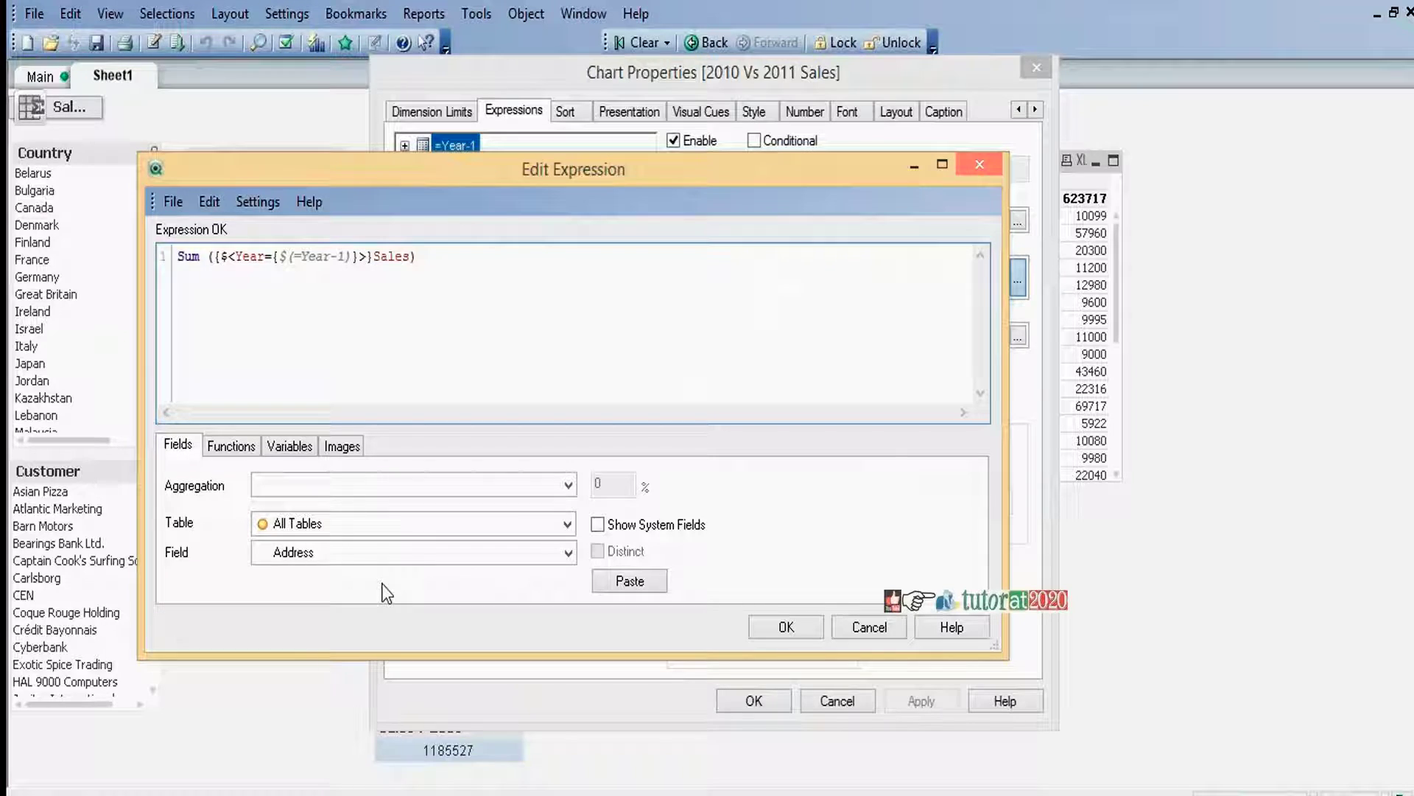
type(",Co")
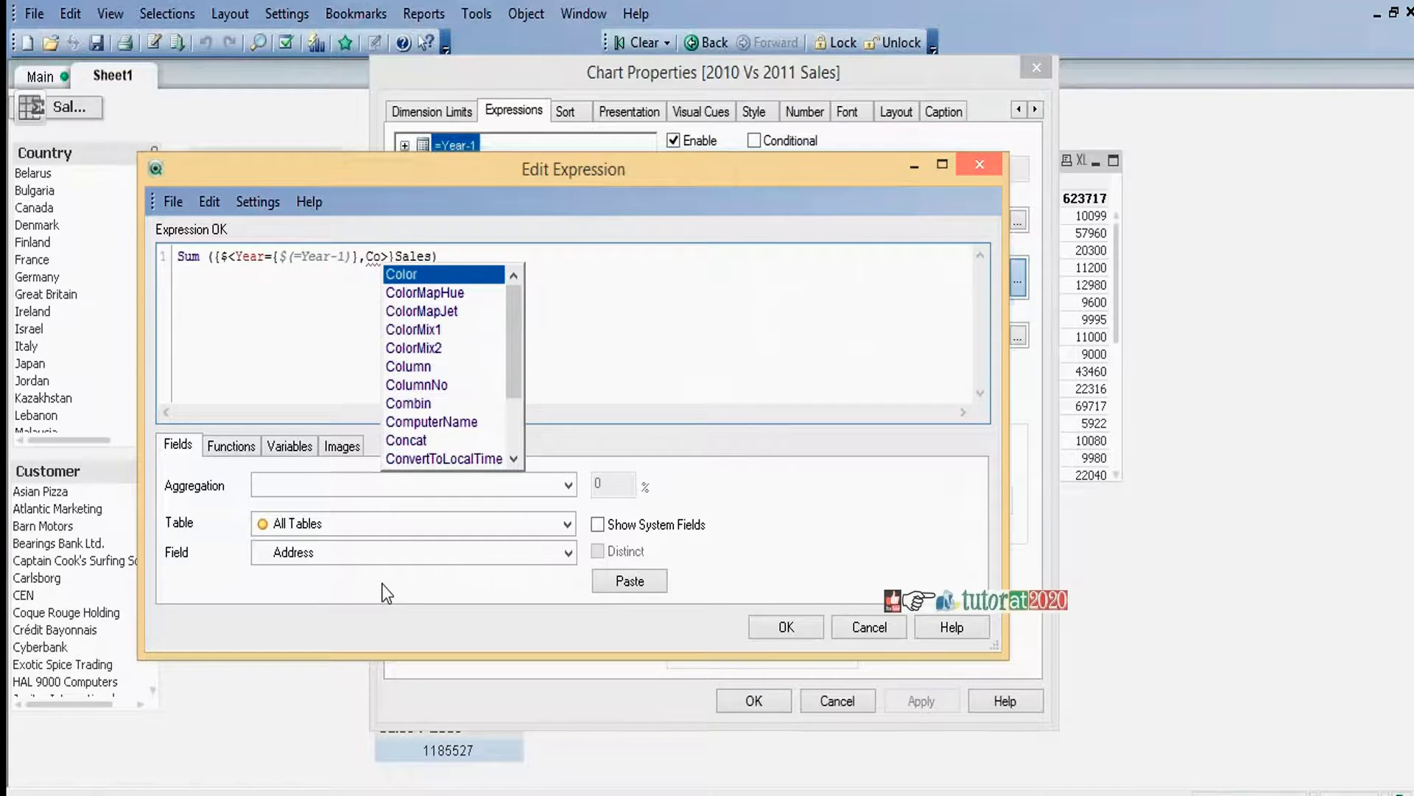
type("u")
key("Down")
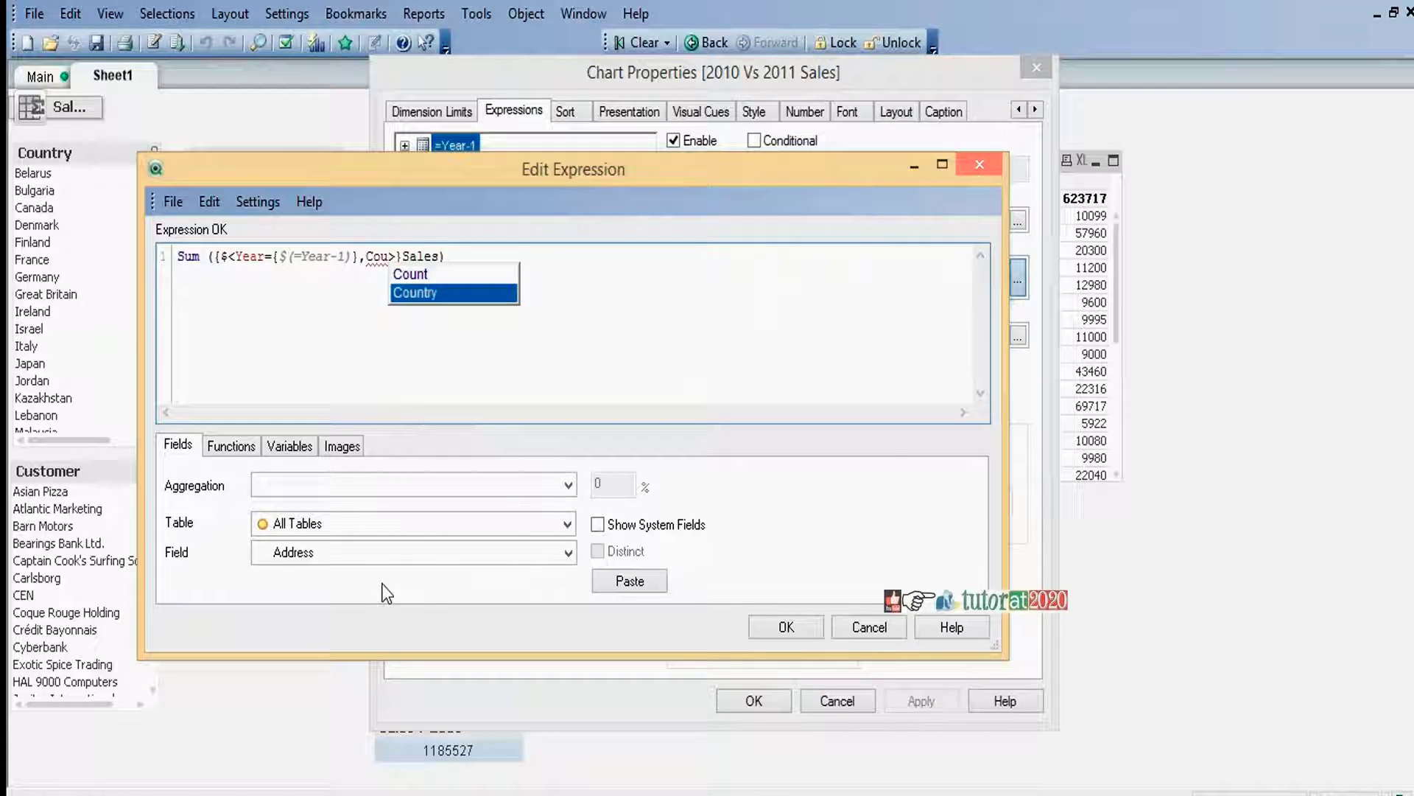
key("Return")
type("=")
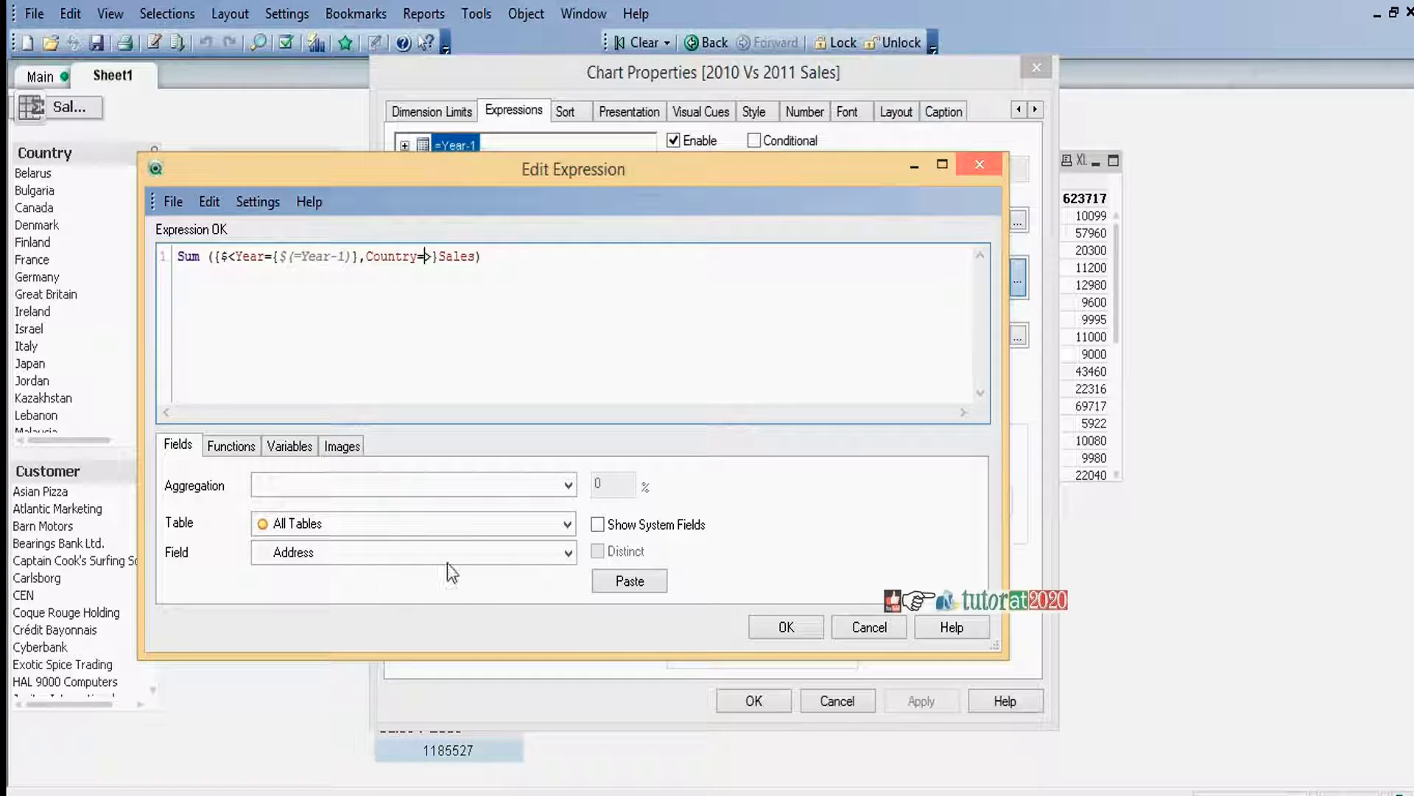
left_click(786, 627)
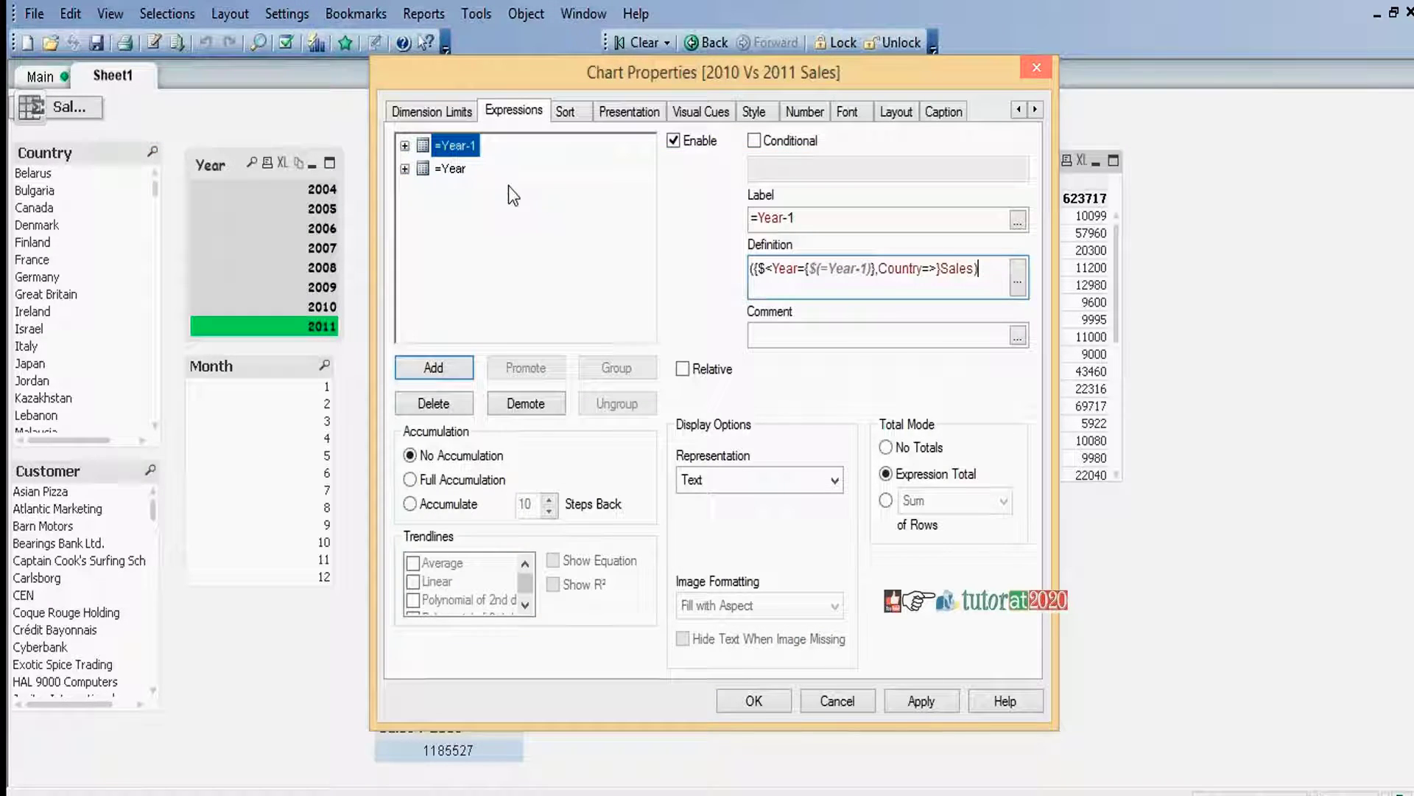
Add Country= after the Year={$(=Year)} modifier in the current-year expression and apply the chart changes.
left_click(451, 168)
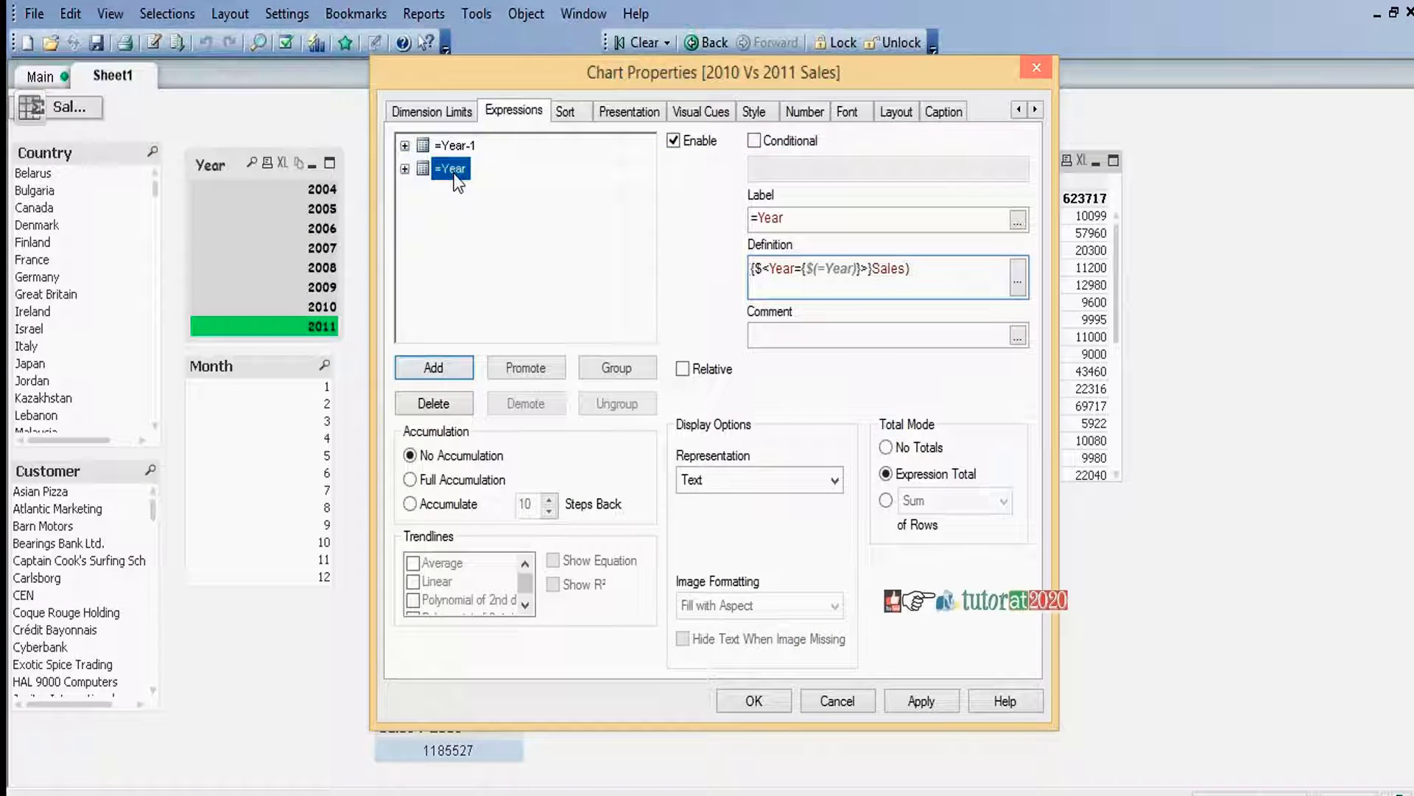
left_click(1018, 279)
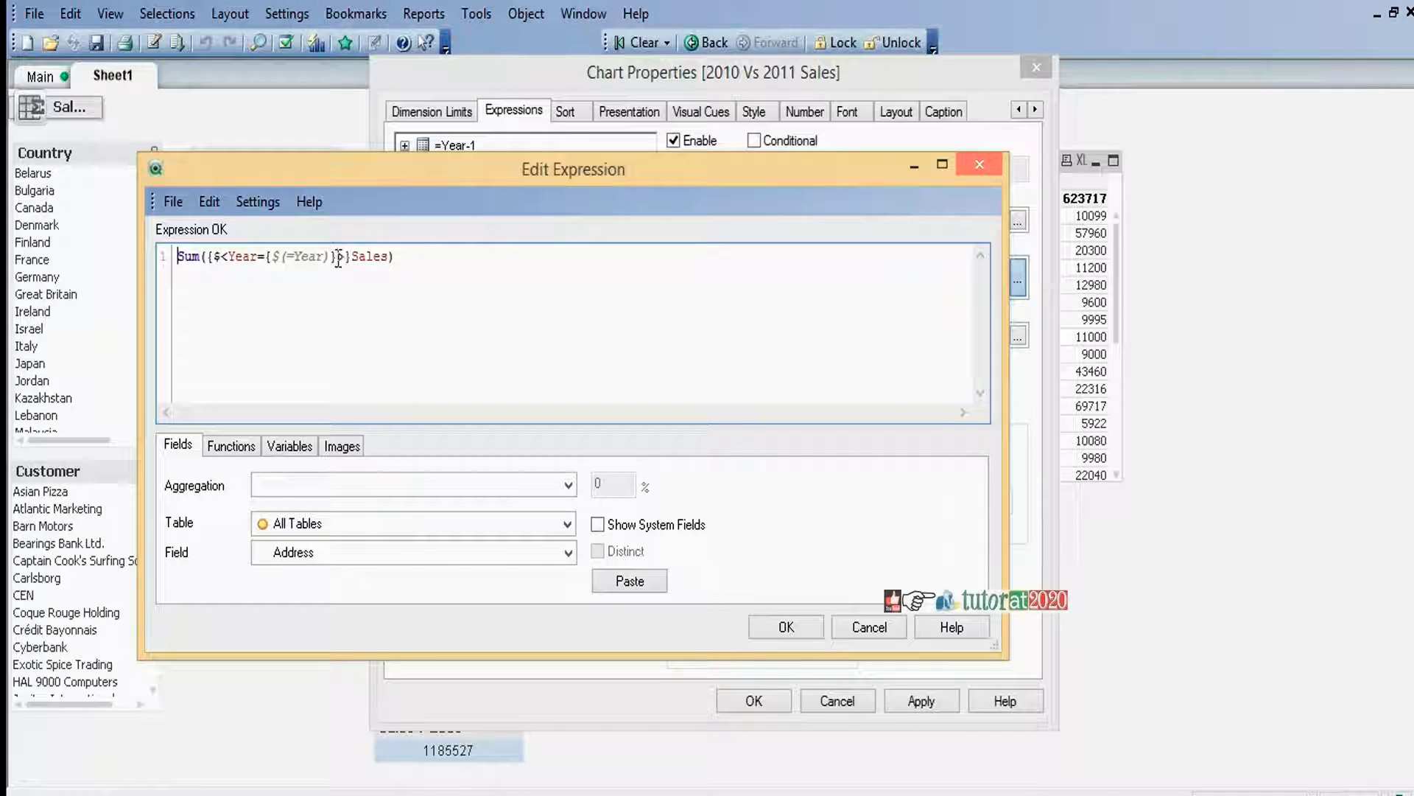
left_click(337, 256)
type(",C")
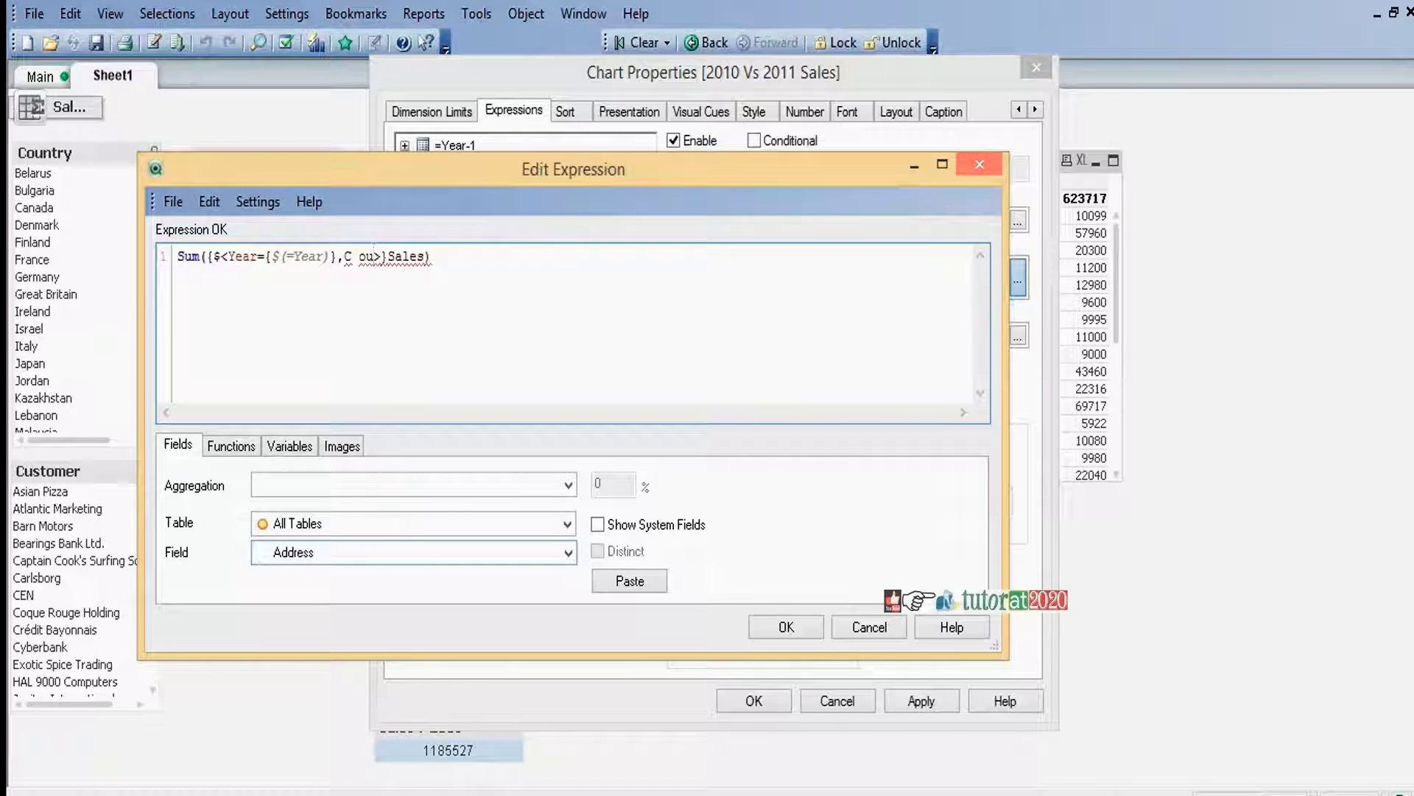
key("BackSpace")
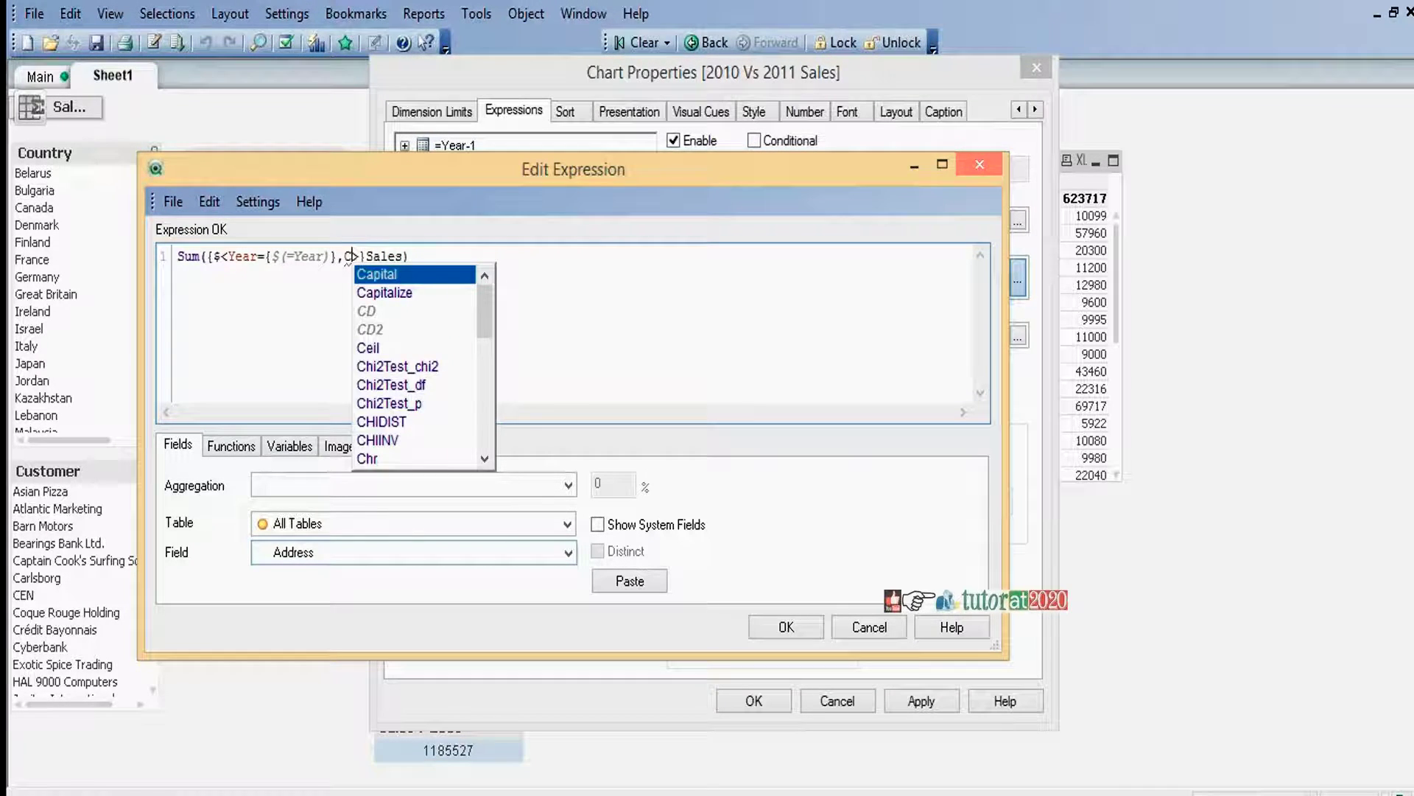
type("ou")
key("Down")
key("Return")
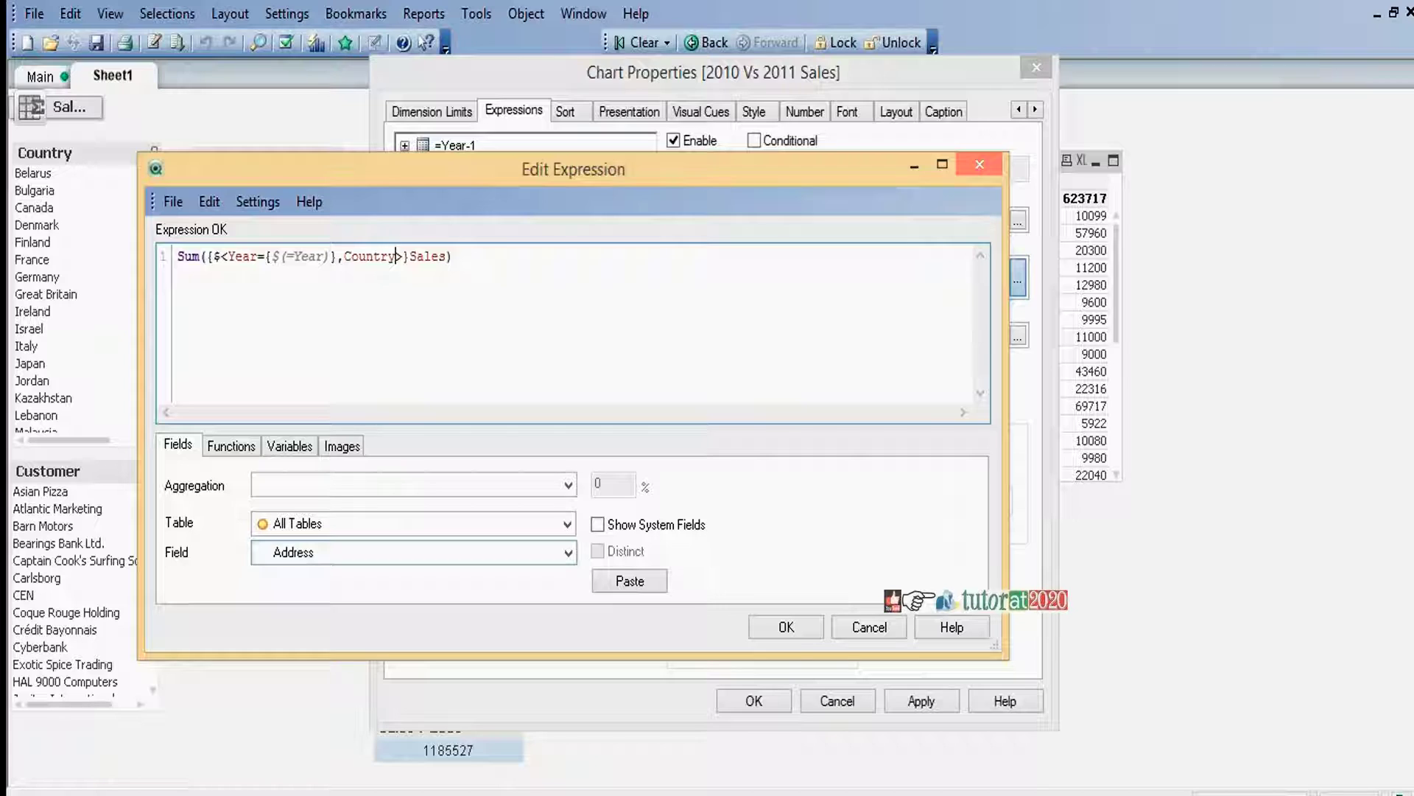
type("=")
left_click(794, 634)
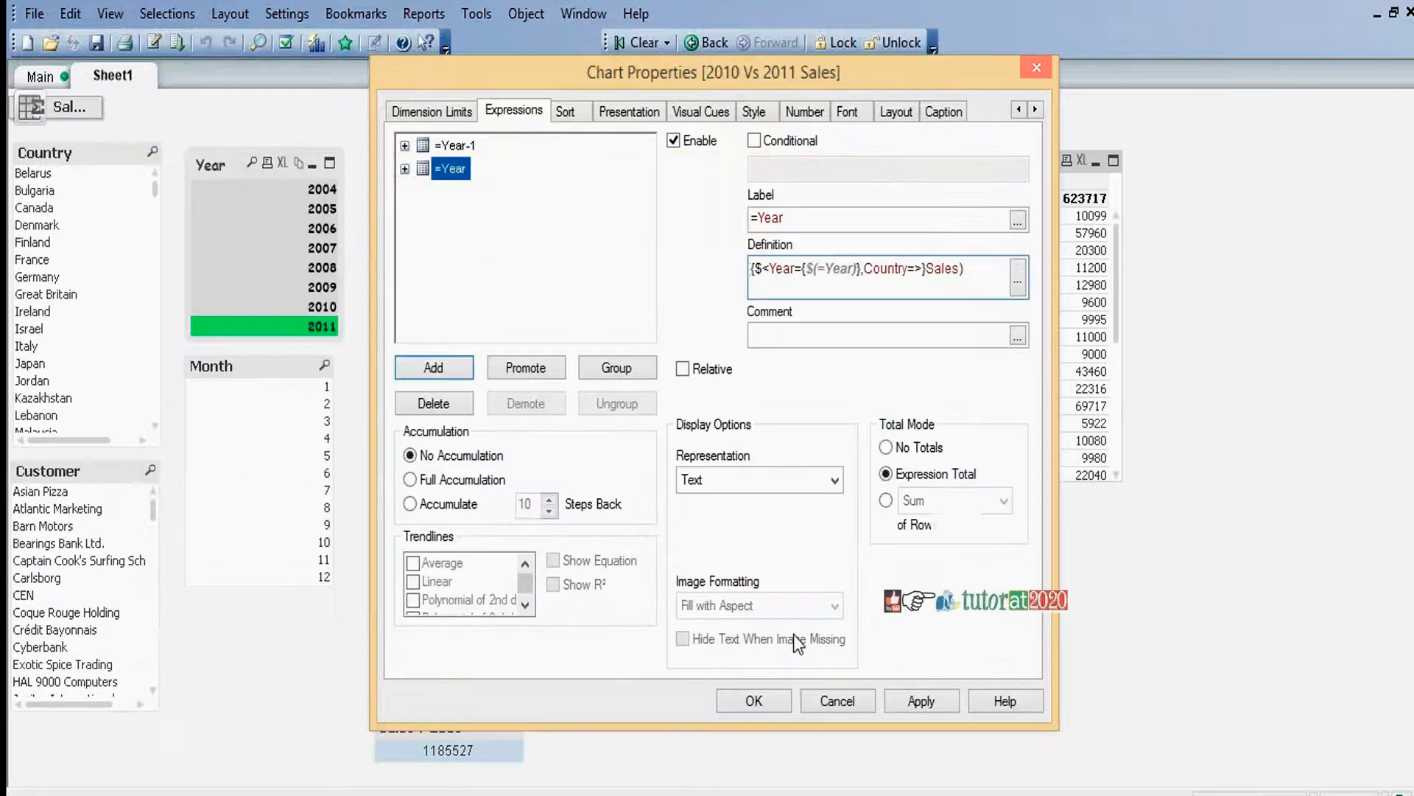
left_click(921, 701)
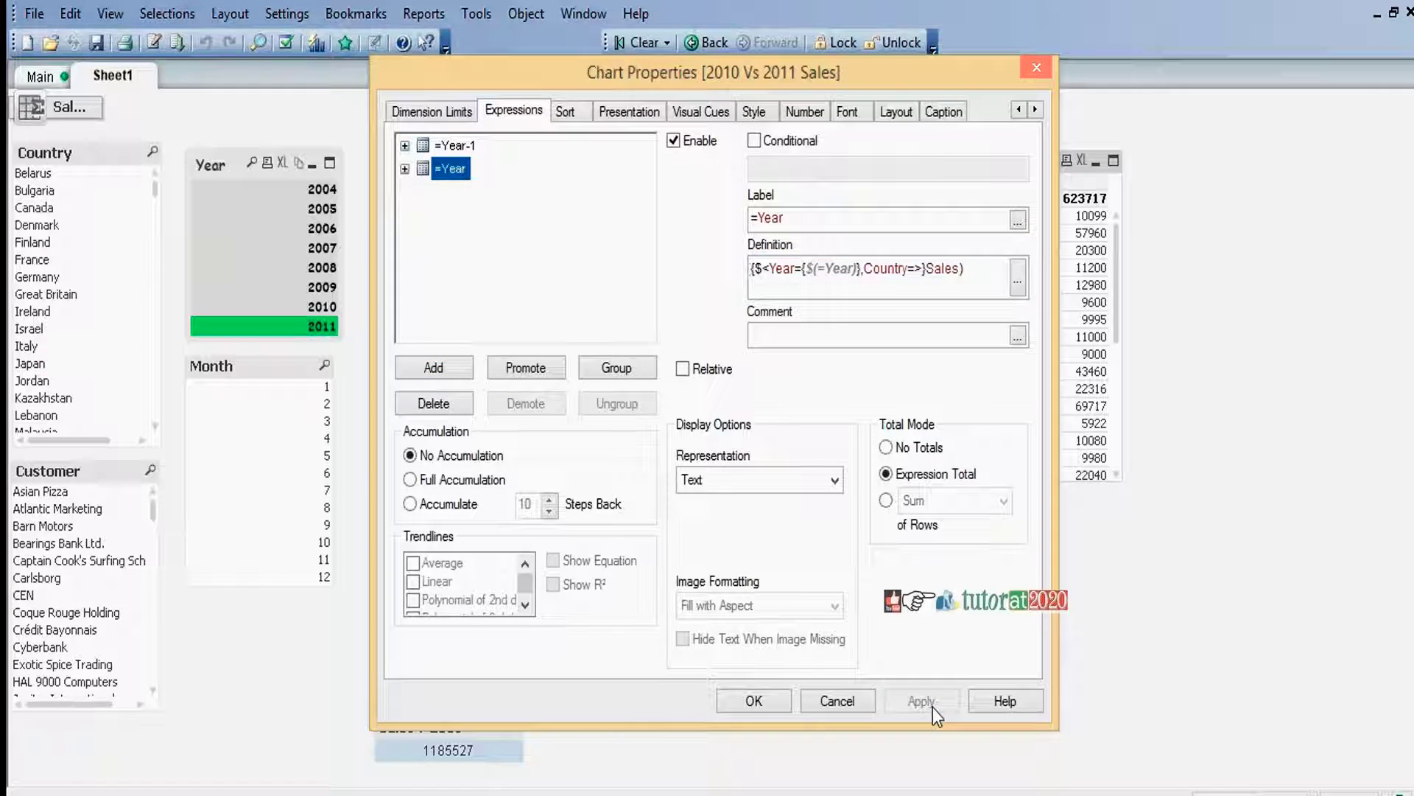
left_click(766, 704)
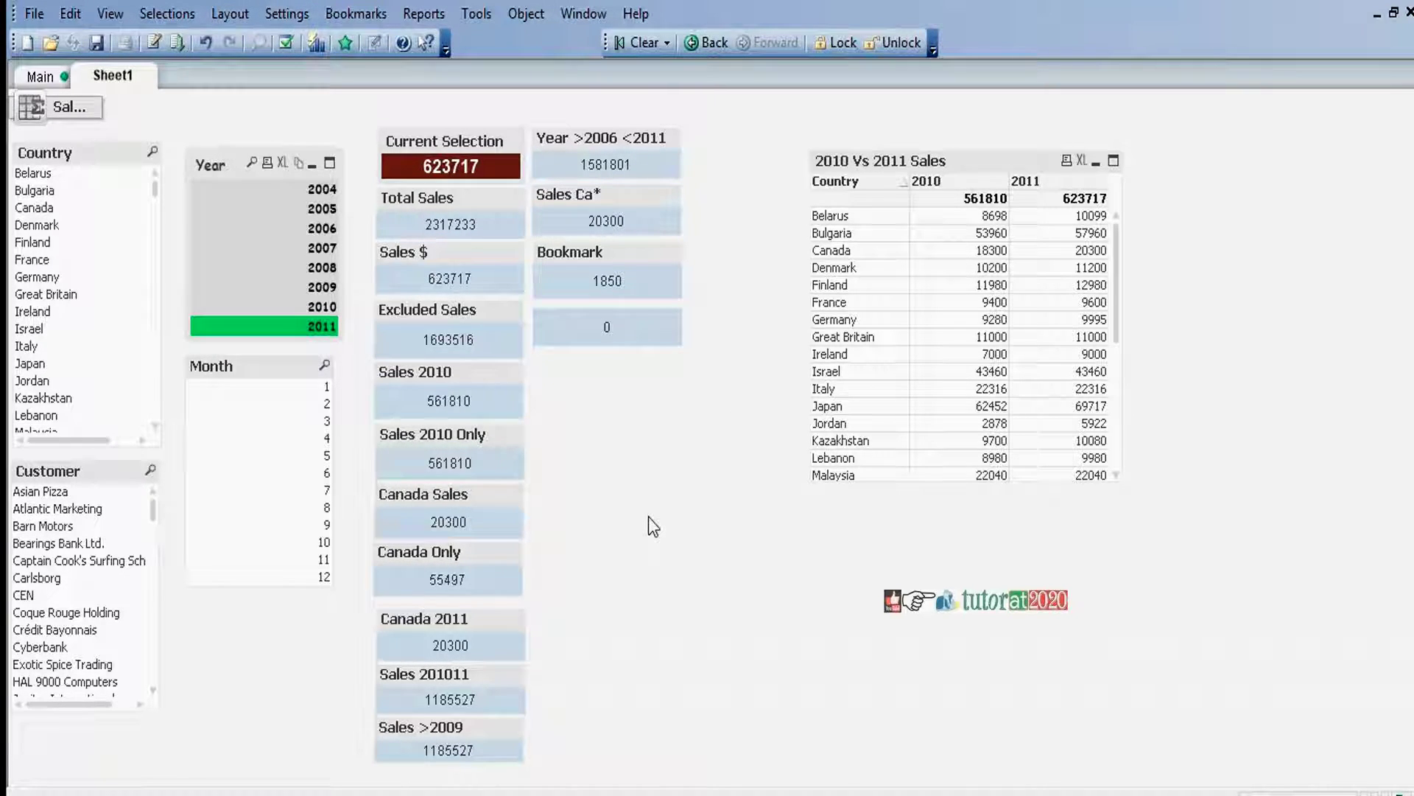
Select year 2010, check the comparison table against countries such as Bulgaria, France, Israel and Great Britain, and clear all selections.
left_click(322, 307)
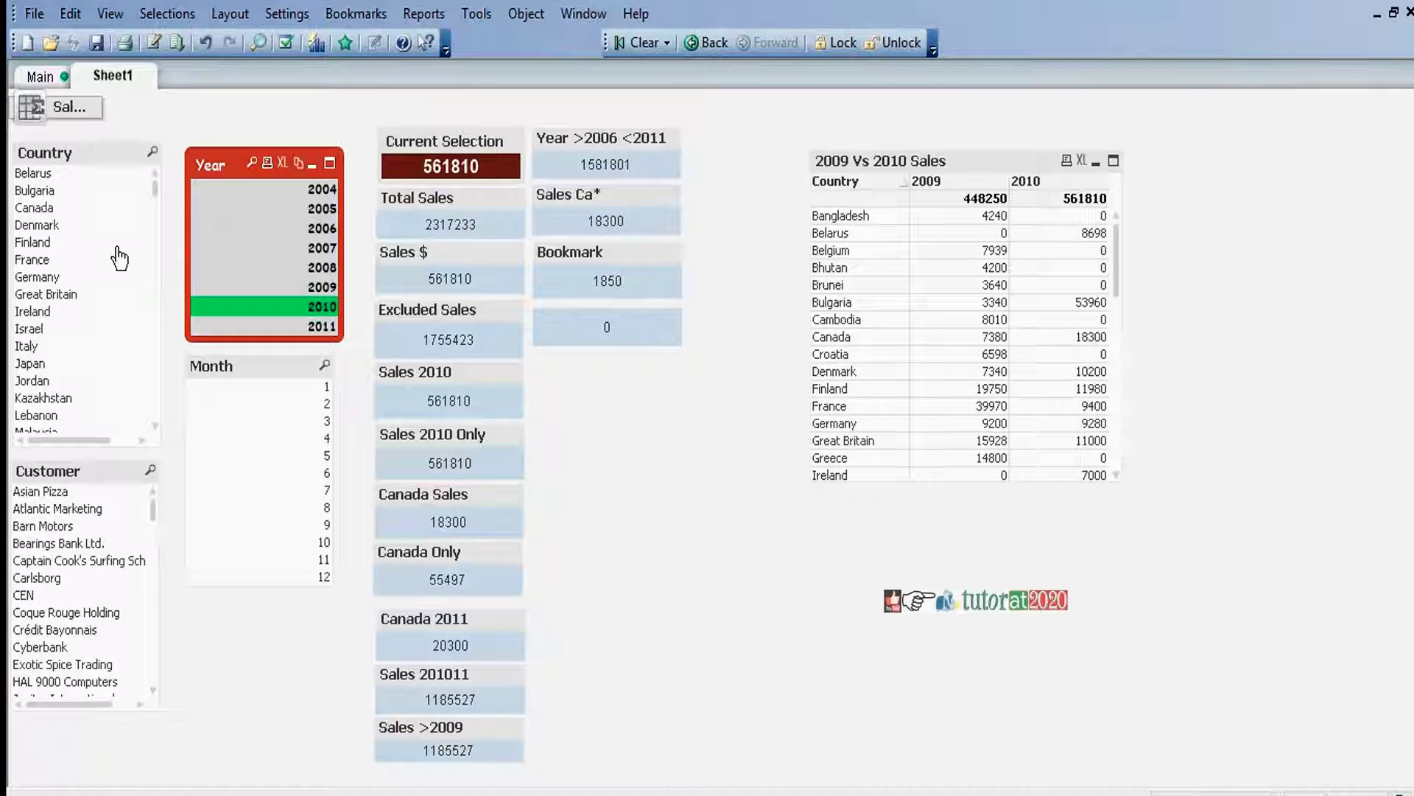
left_click(52, 225)
left_click(71, 278)
left_click(30, 329)
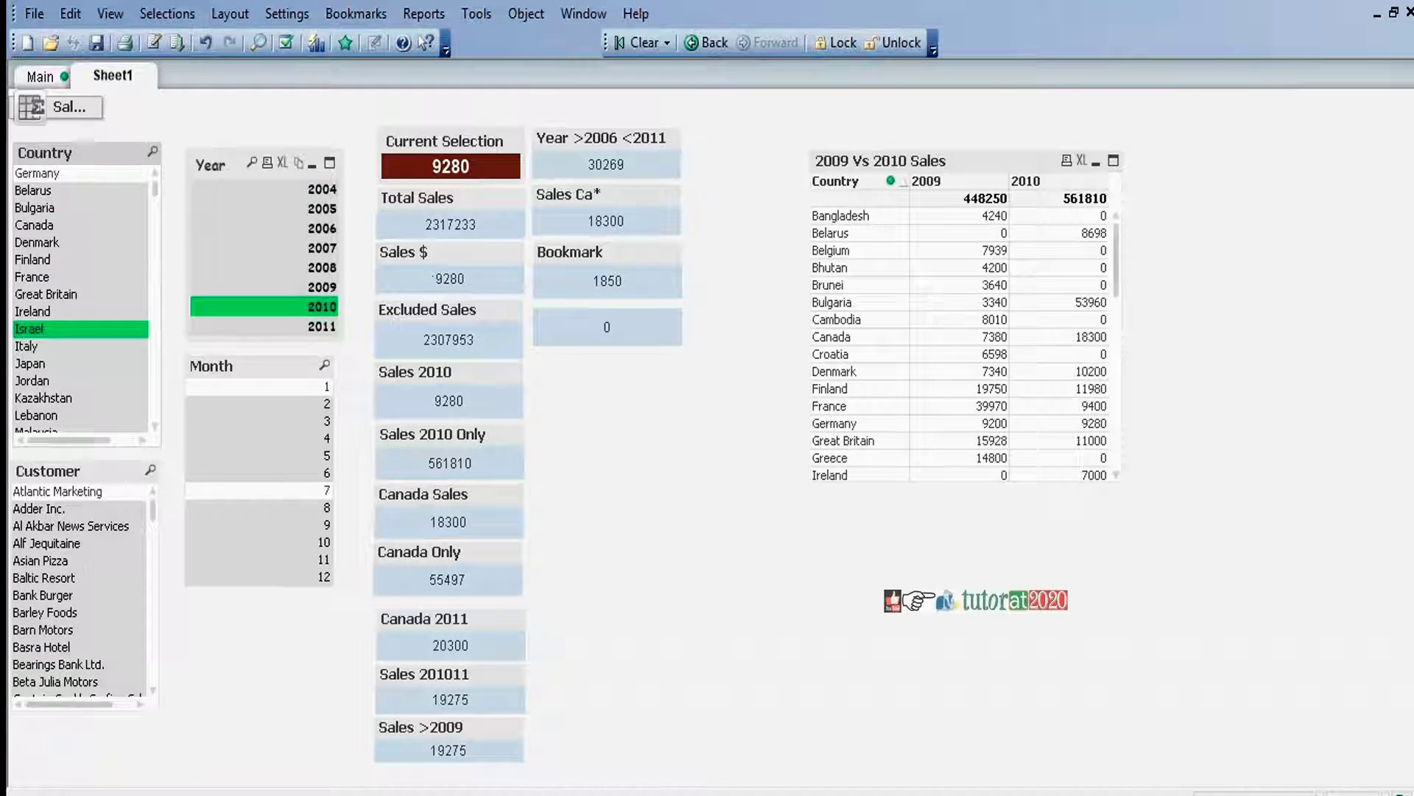
left_click(35, 207)
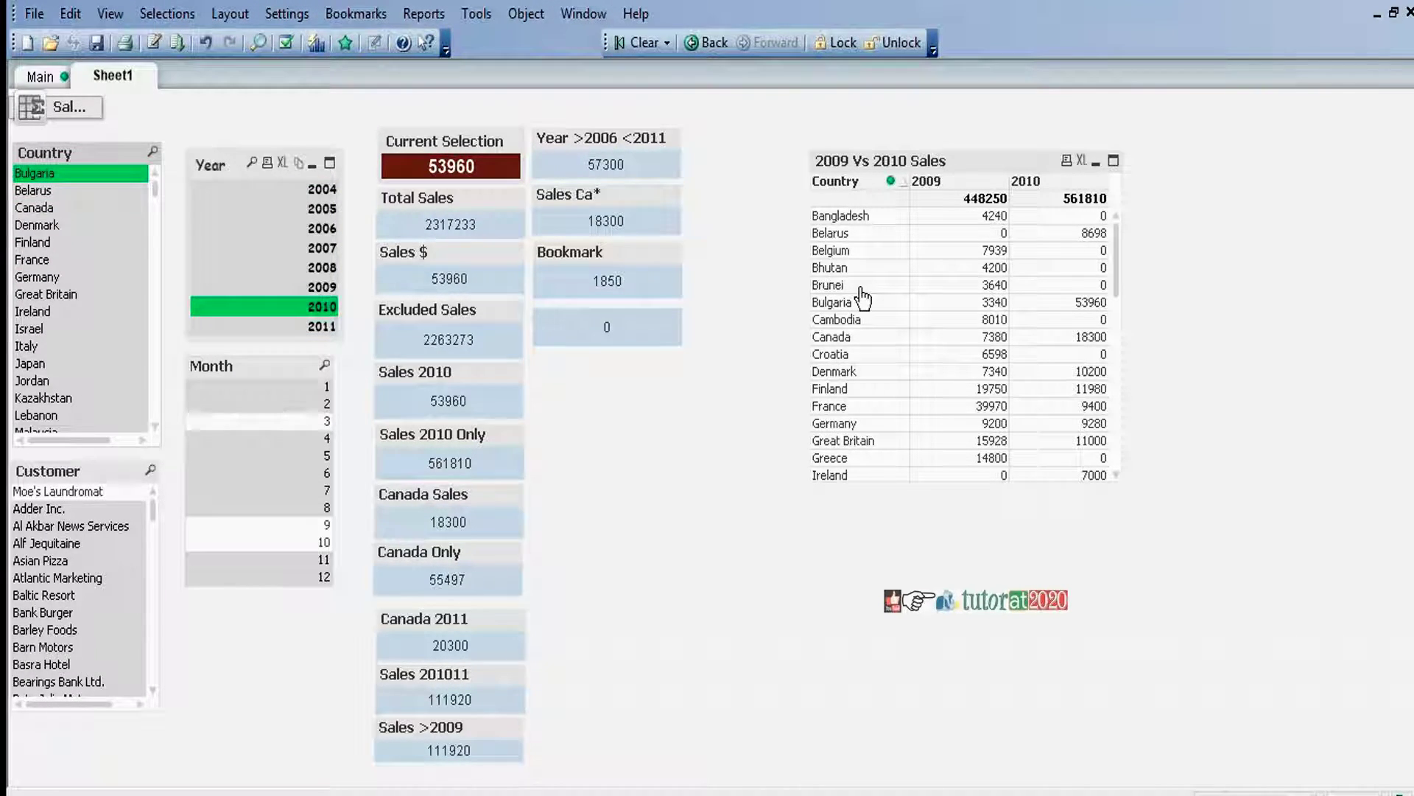
left_click(33, 260)
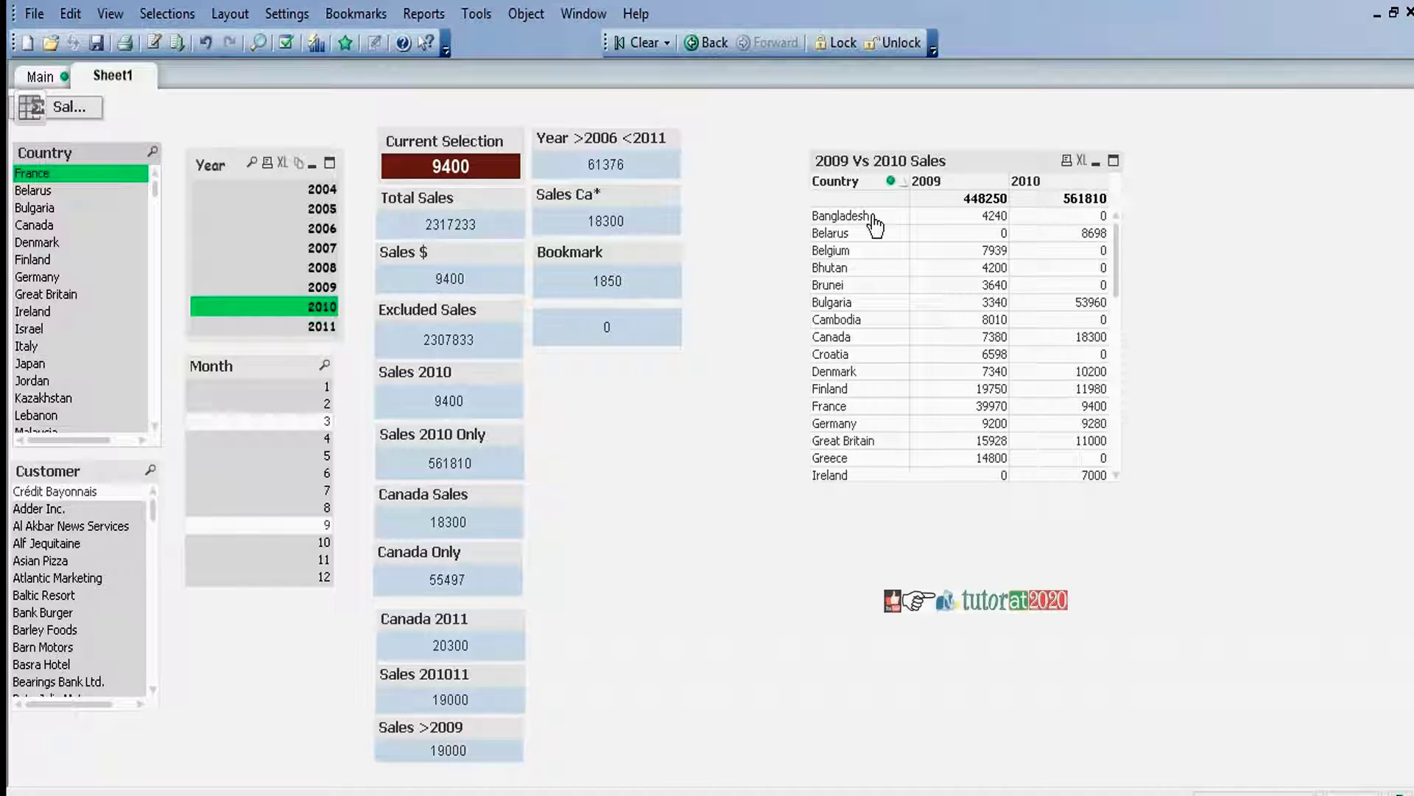
left_click(33, 242)
left_click(66, 329)
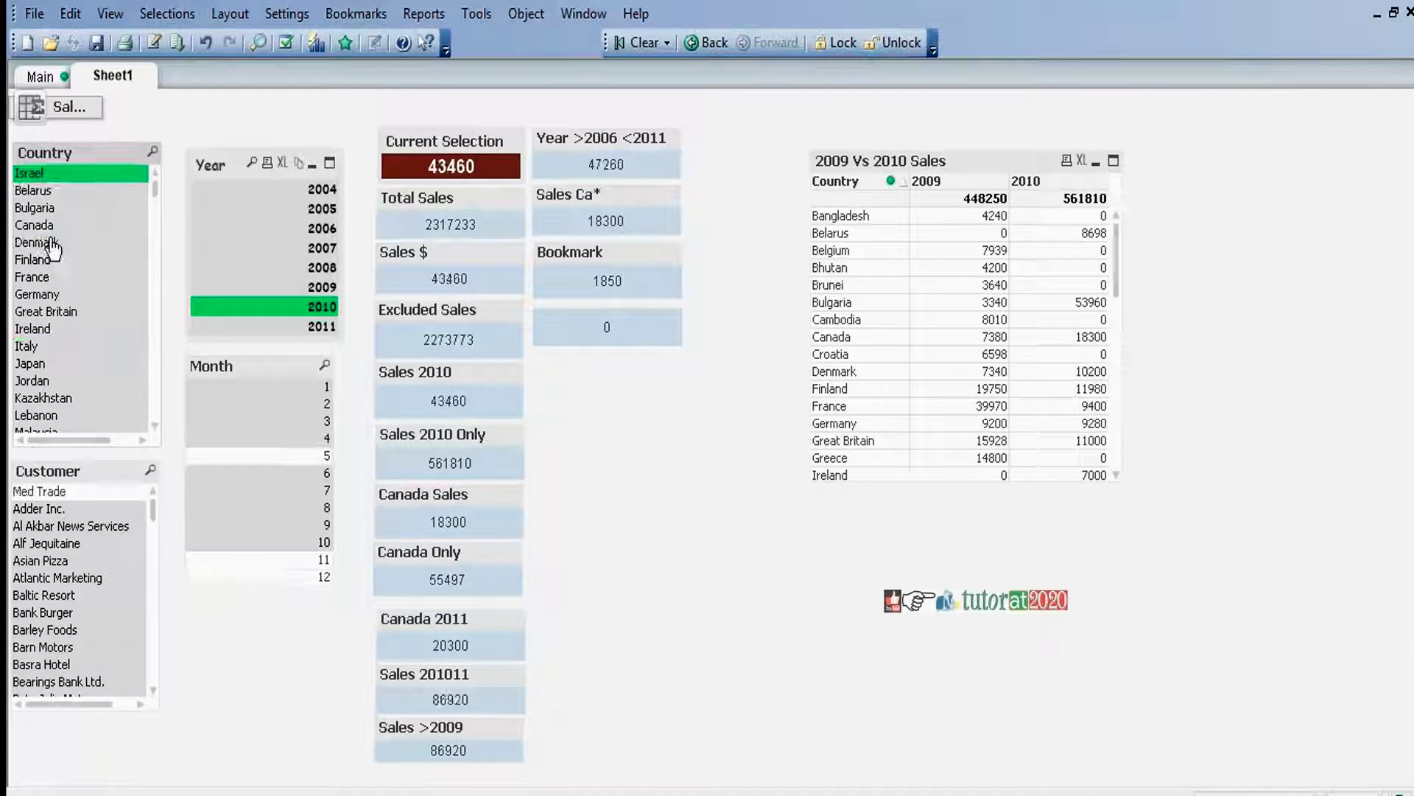
left_click(45, 310)
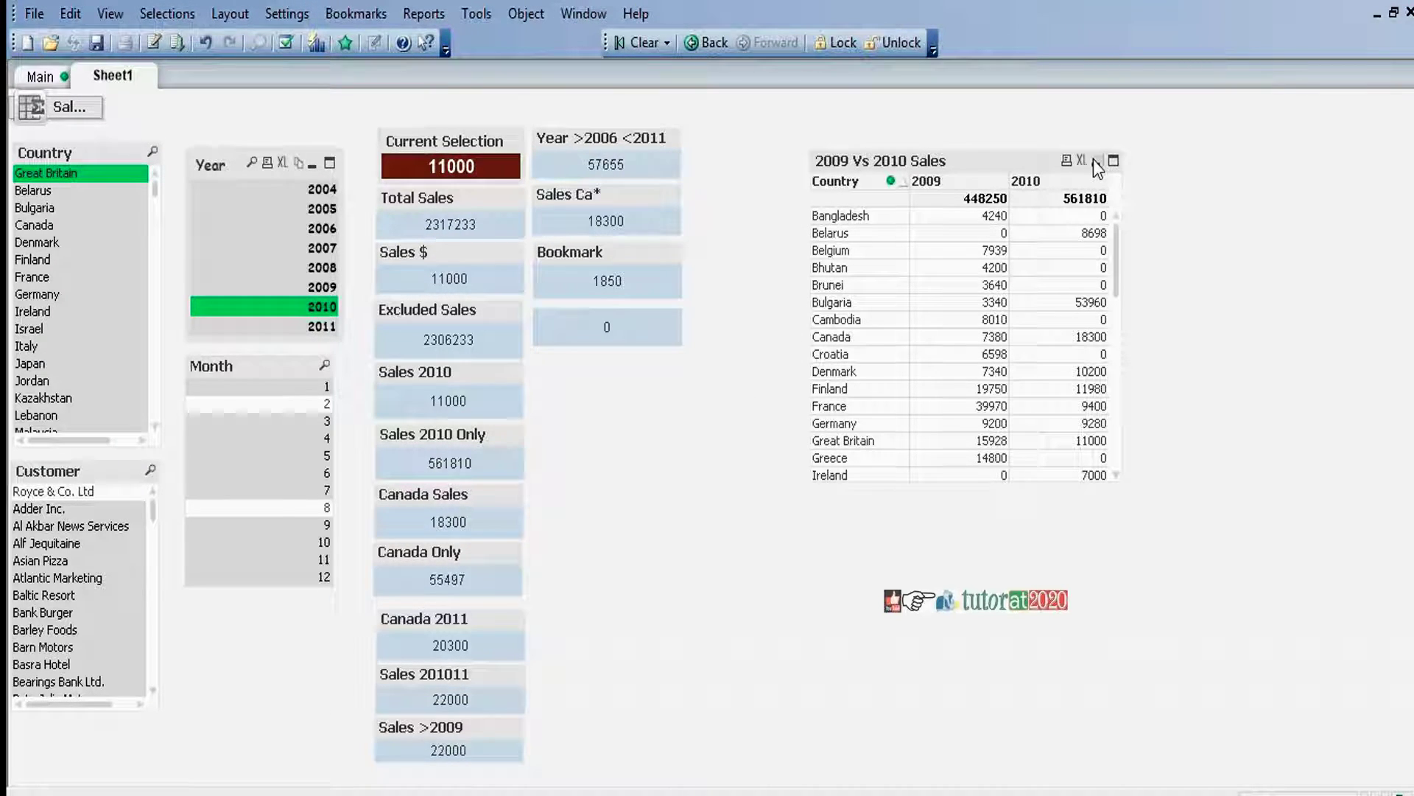
left_click(645, 43)
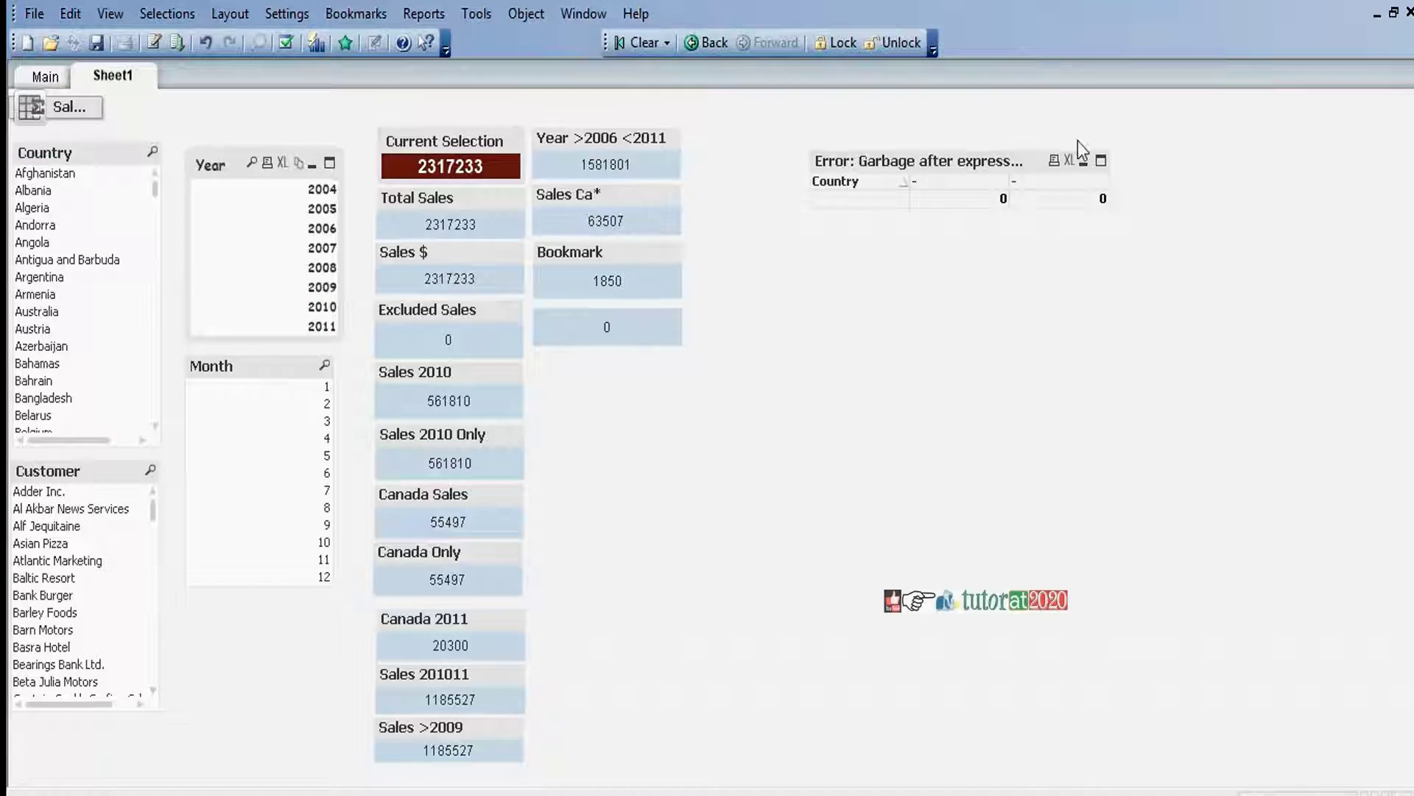
Minimize the comparison table and place its icon beside the other minimized chart above the Year list.
left_click(1083, 161)
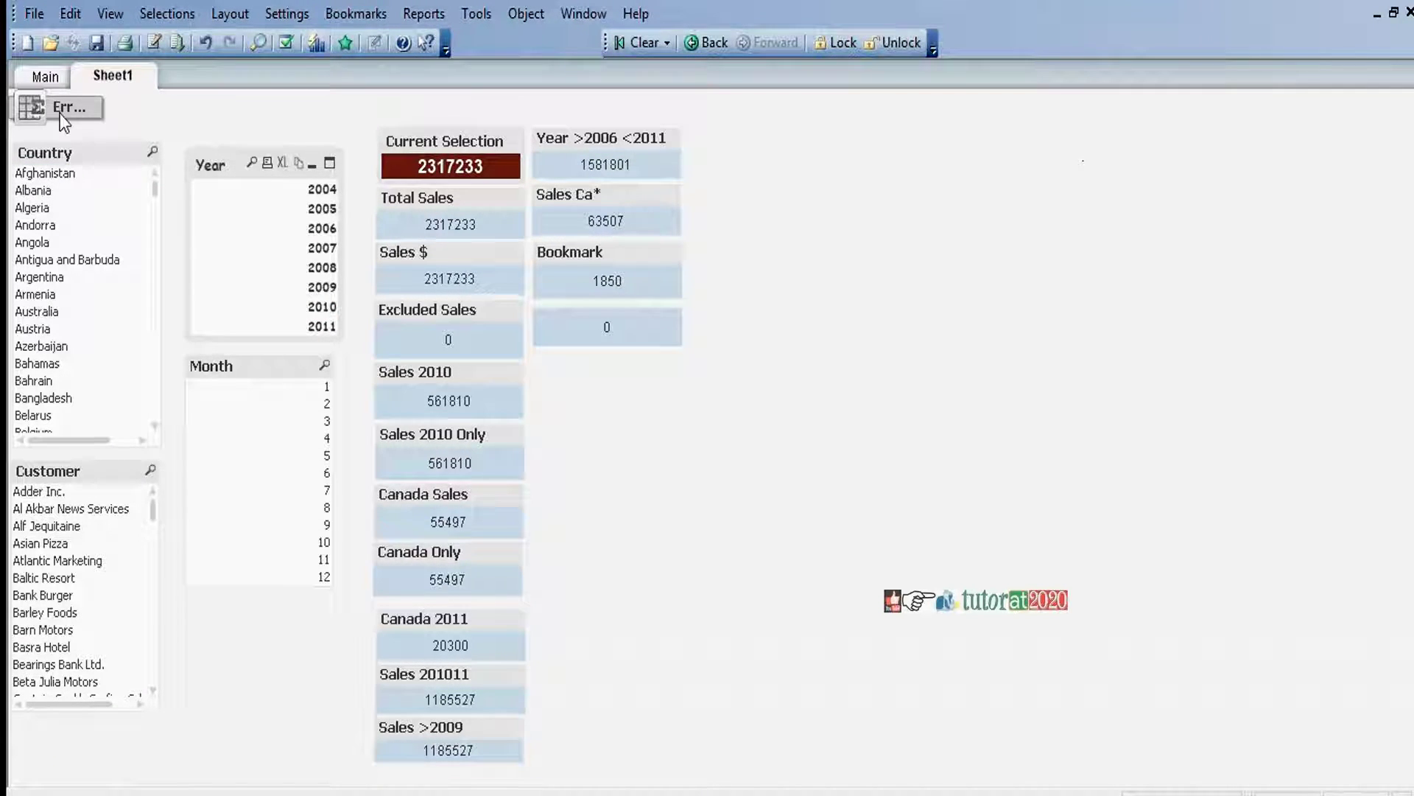
left_click_drag(61, 106, 184, 115)
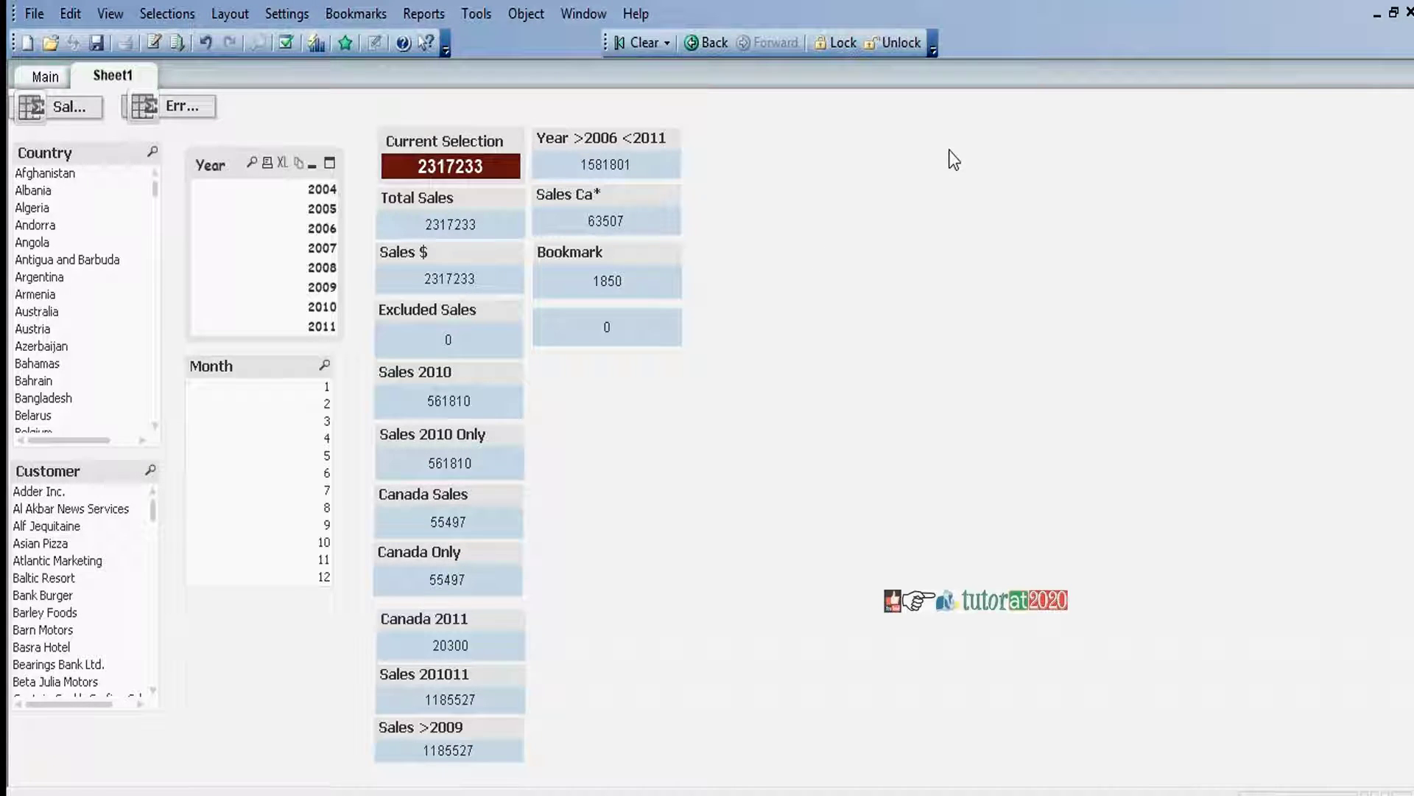
Create a new straight table chart on the sheet with Customer as its dimension.
right_click(823, 169)
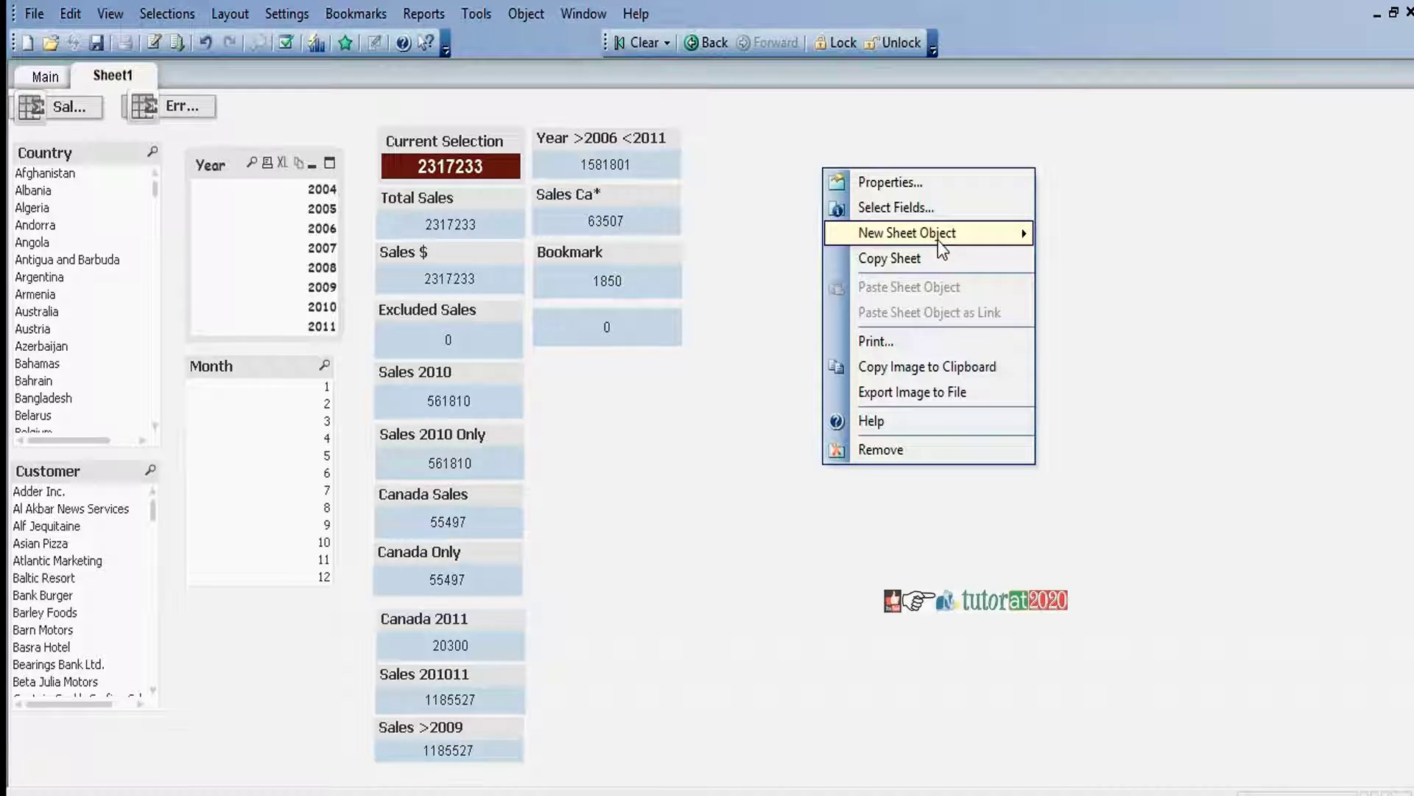
mouse_move(938, 240)
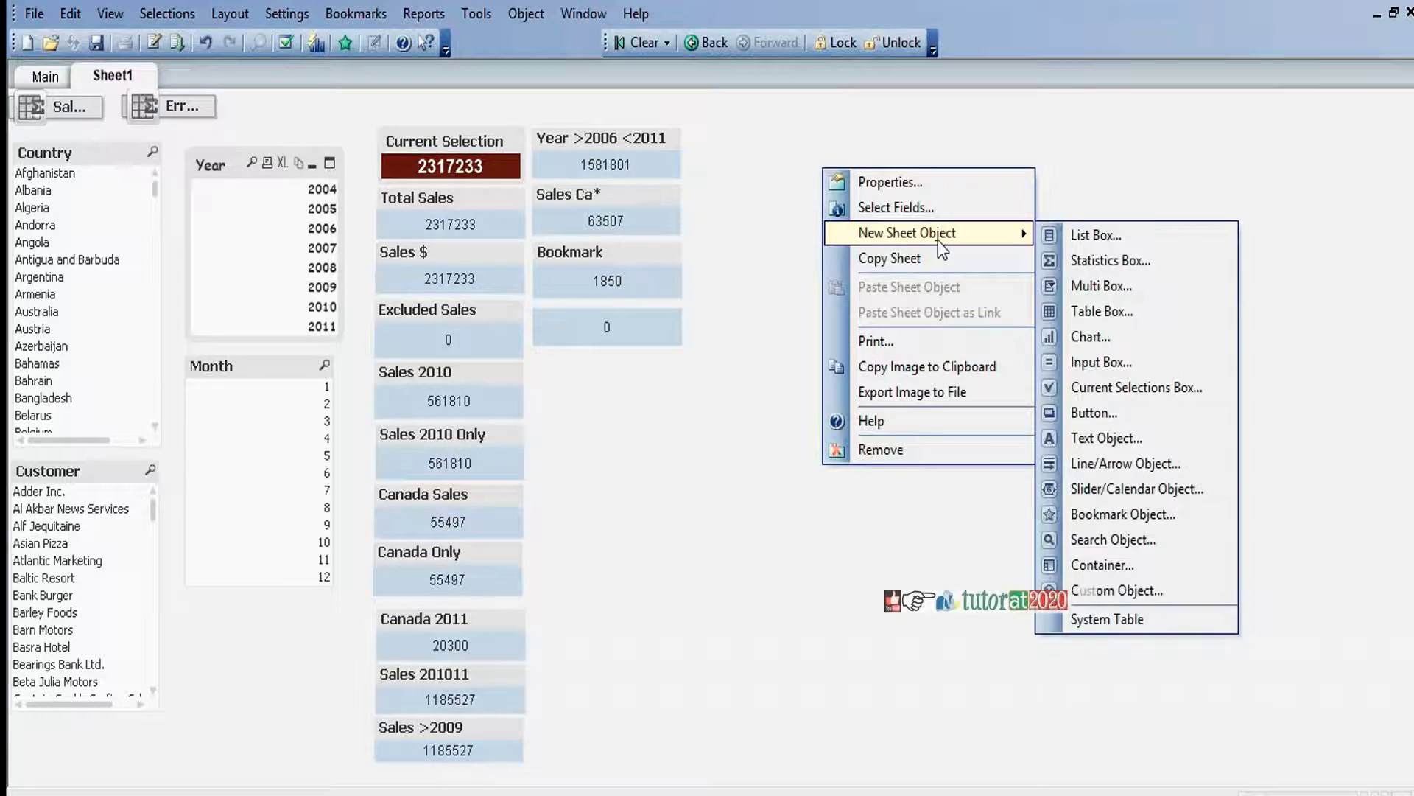
left_click(1098, 337)
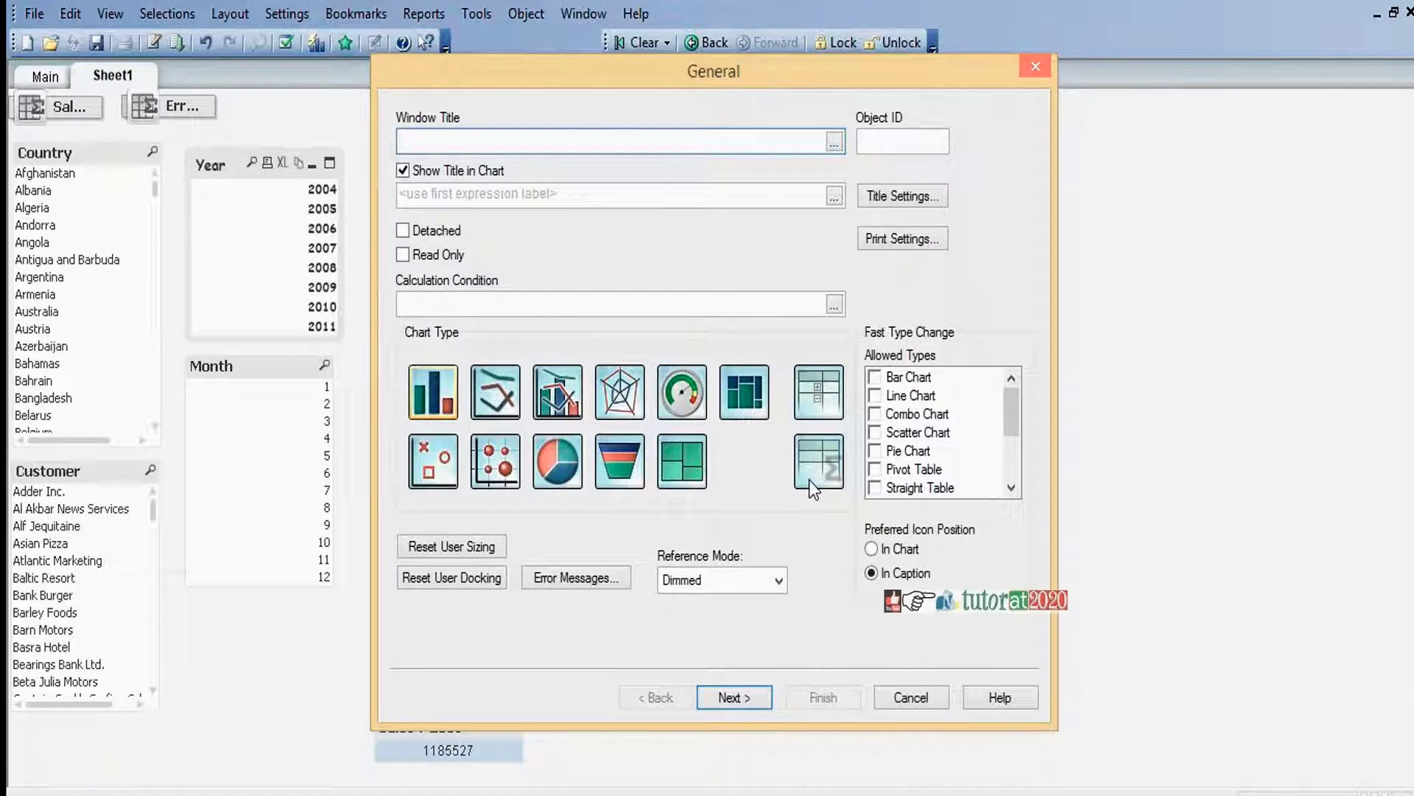
left_click(817, 462)
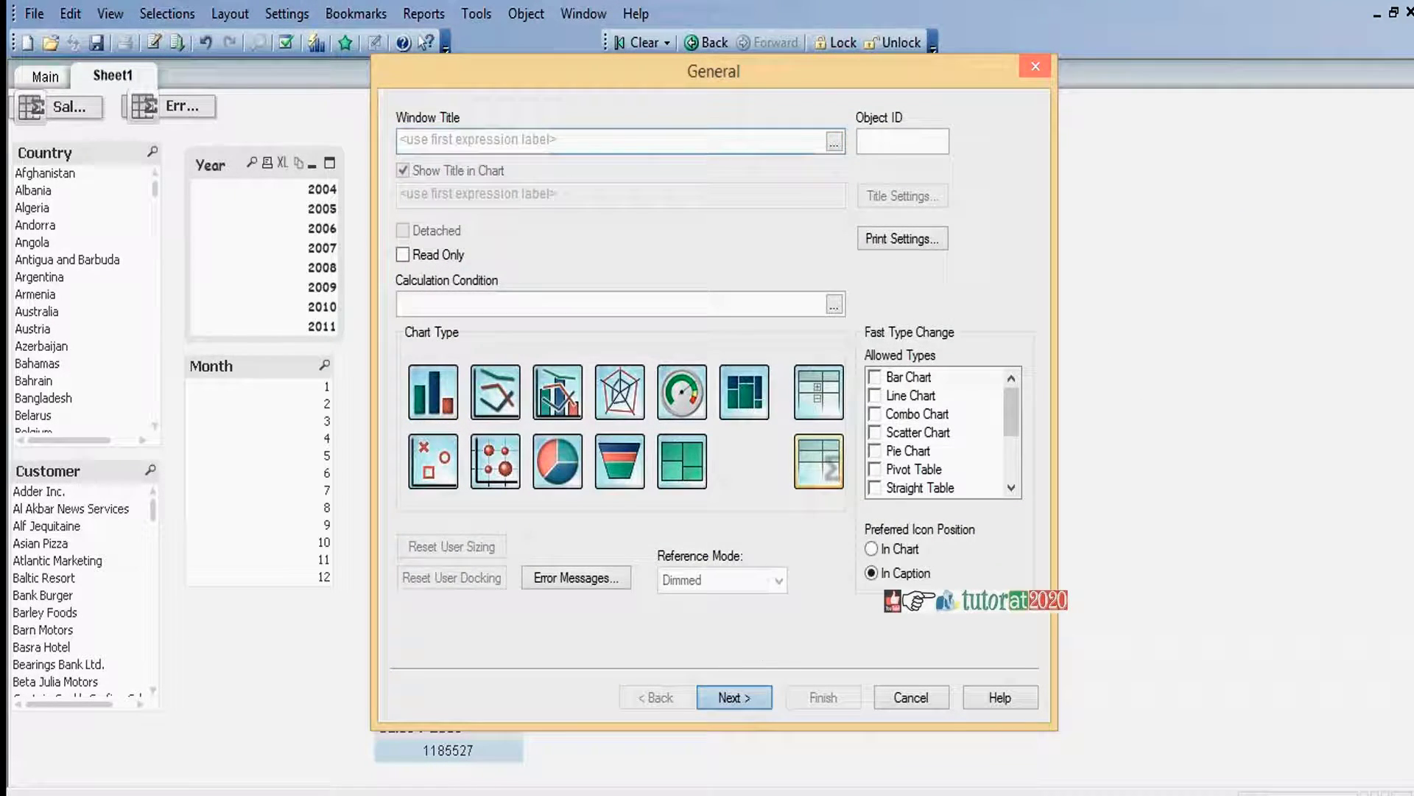
left_click(733, 693)
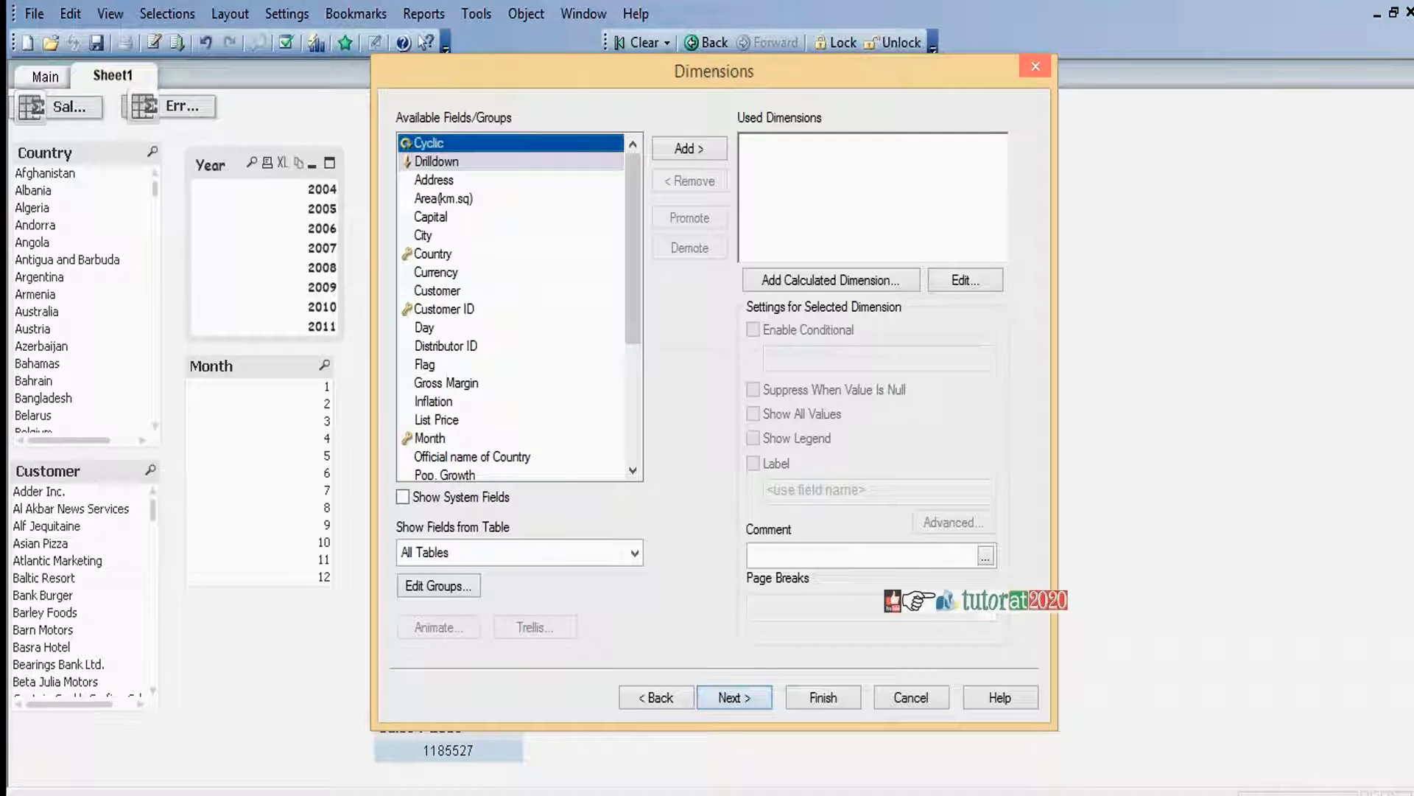
left_click(435, 290)
left_click(689, 148)
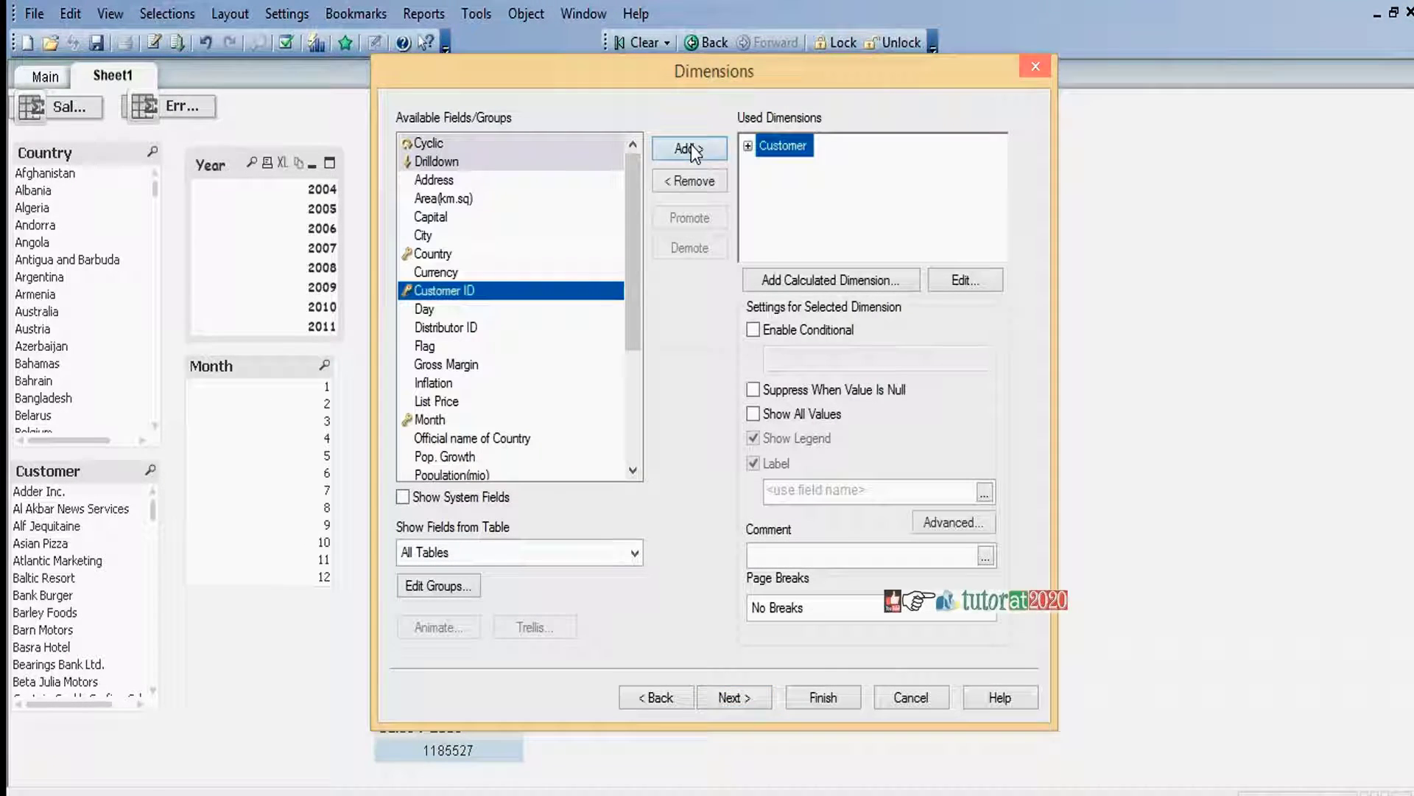
Define the new table's expression as Sum (Sales) using the Sum aggregation on the Sales field.
left_click(734, 696)
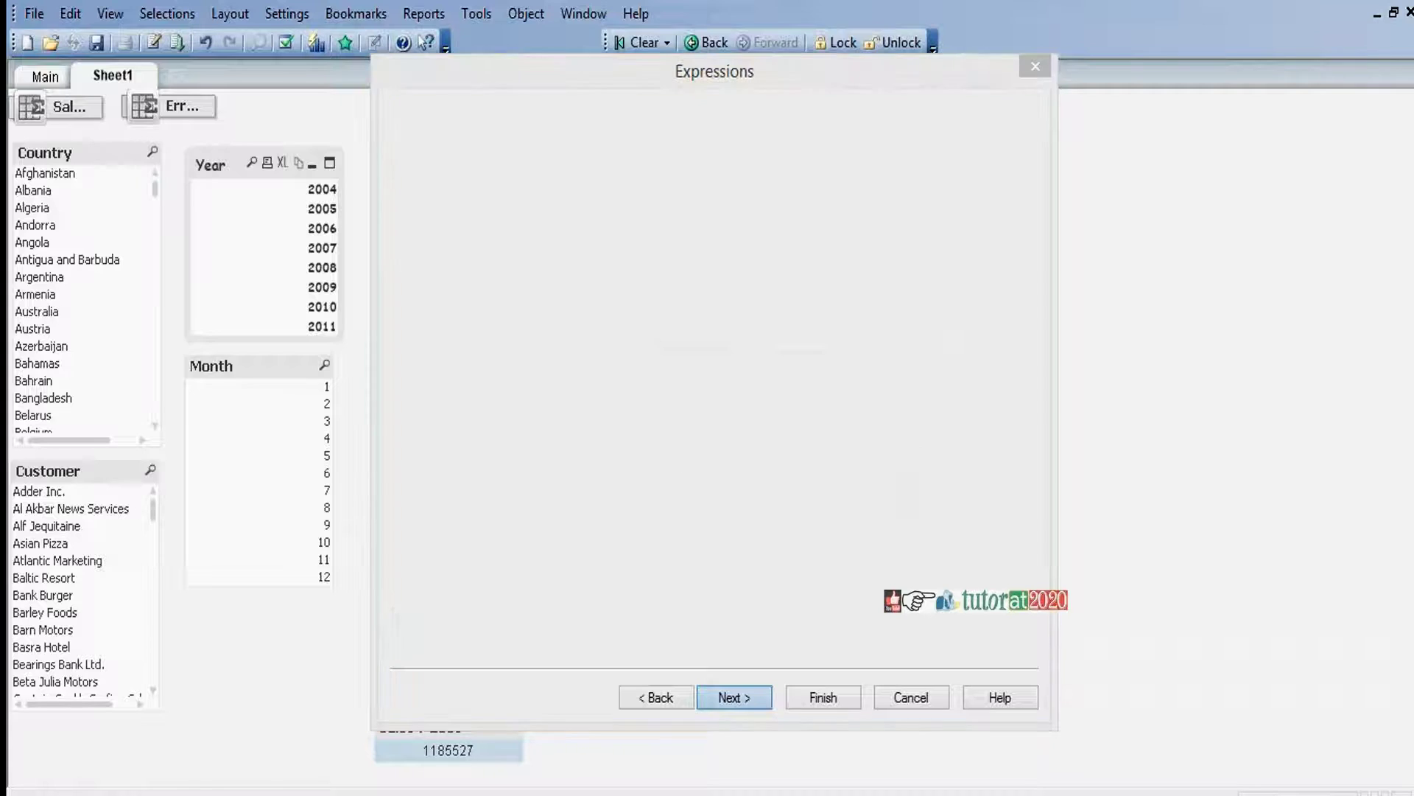
left_click(563, 489)
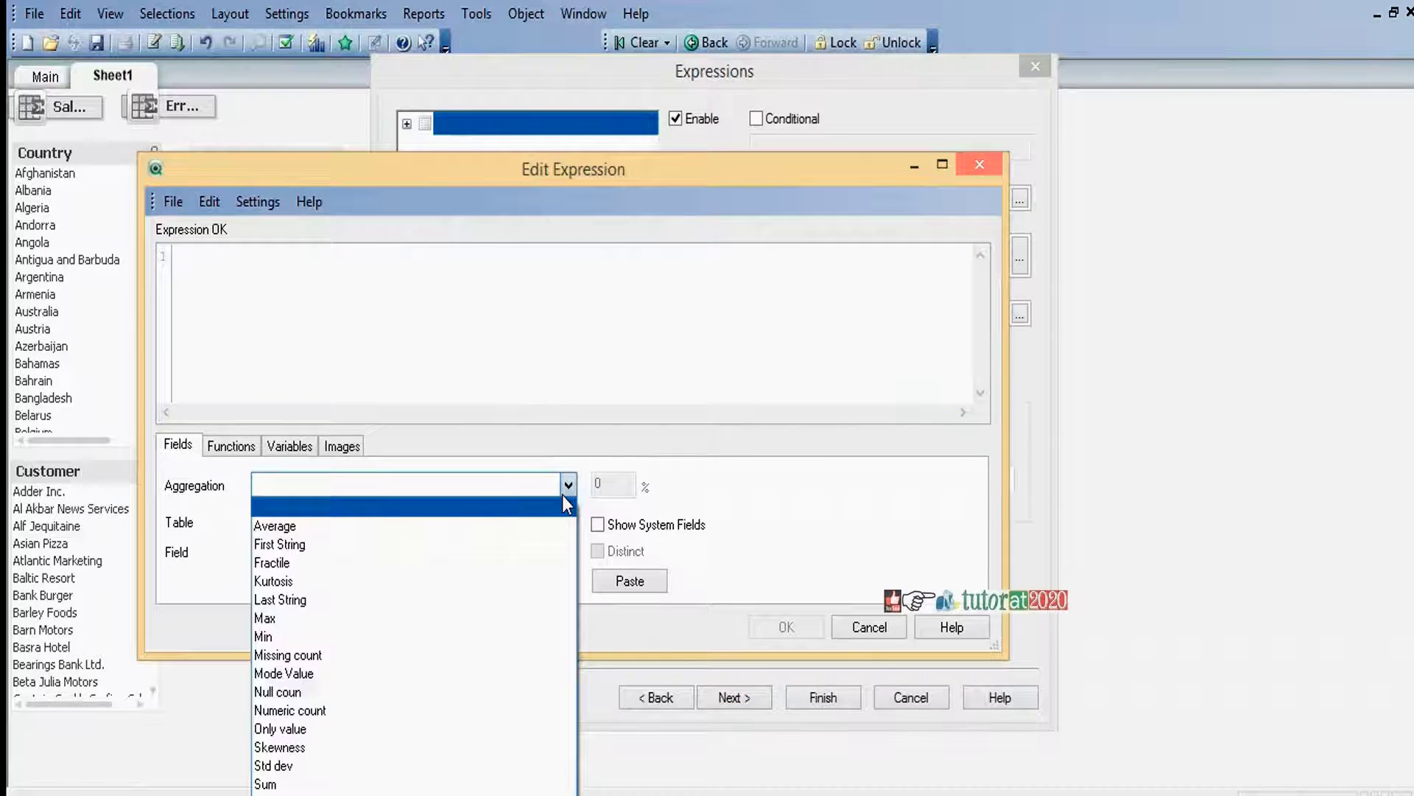
left_click(442, 783)
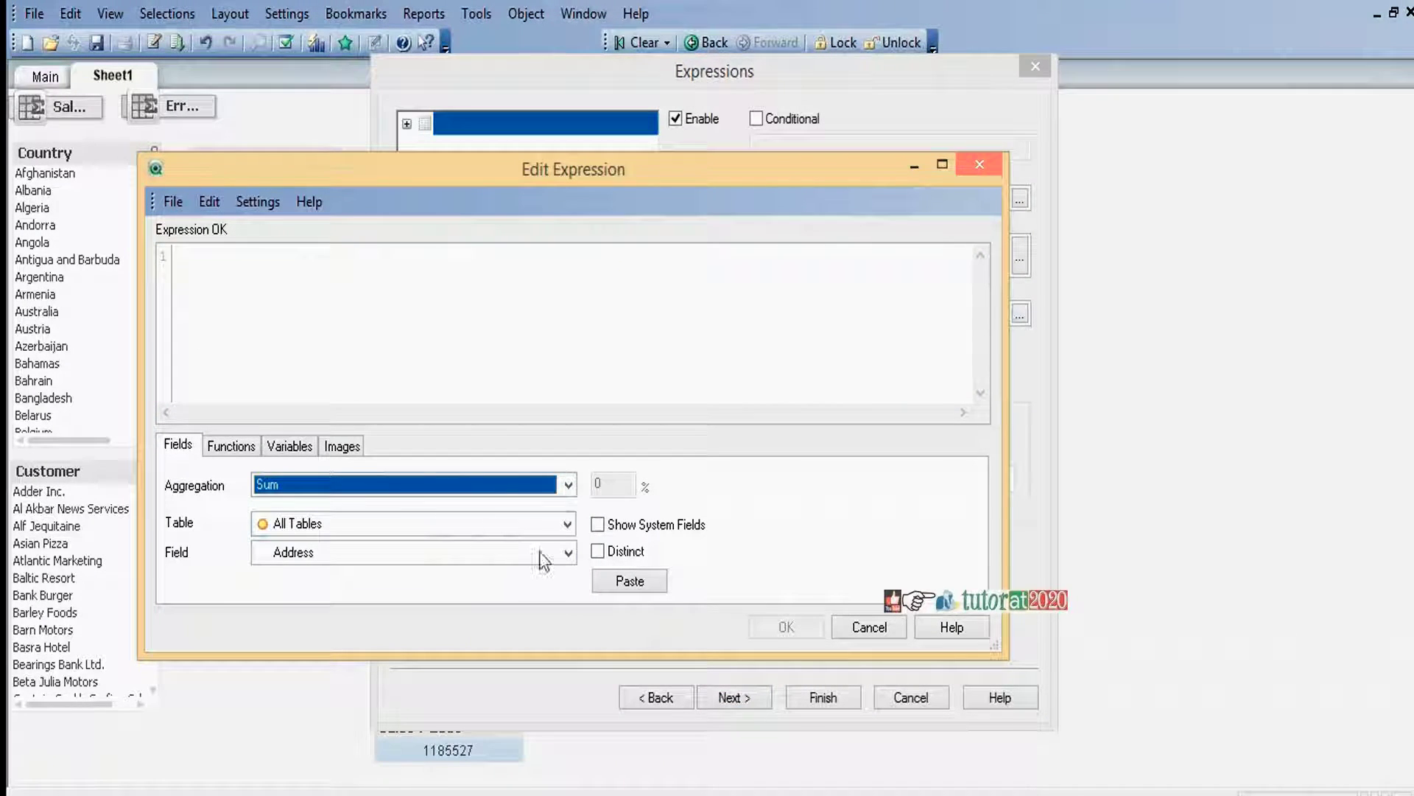
left_click(568, 553)
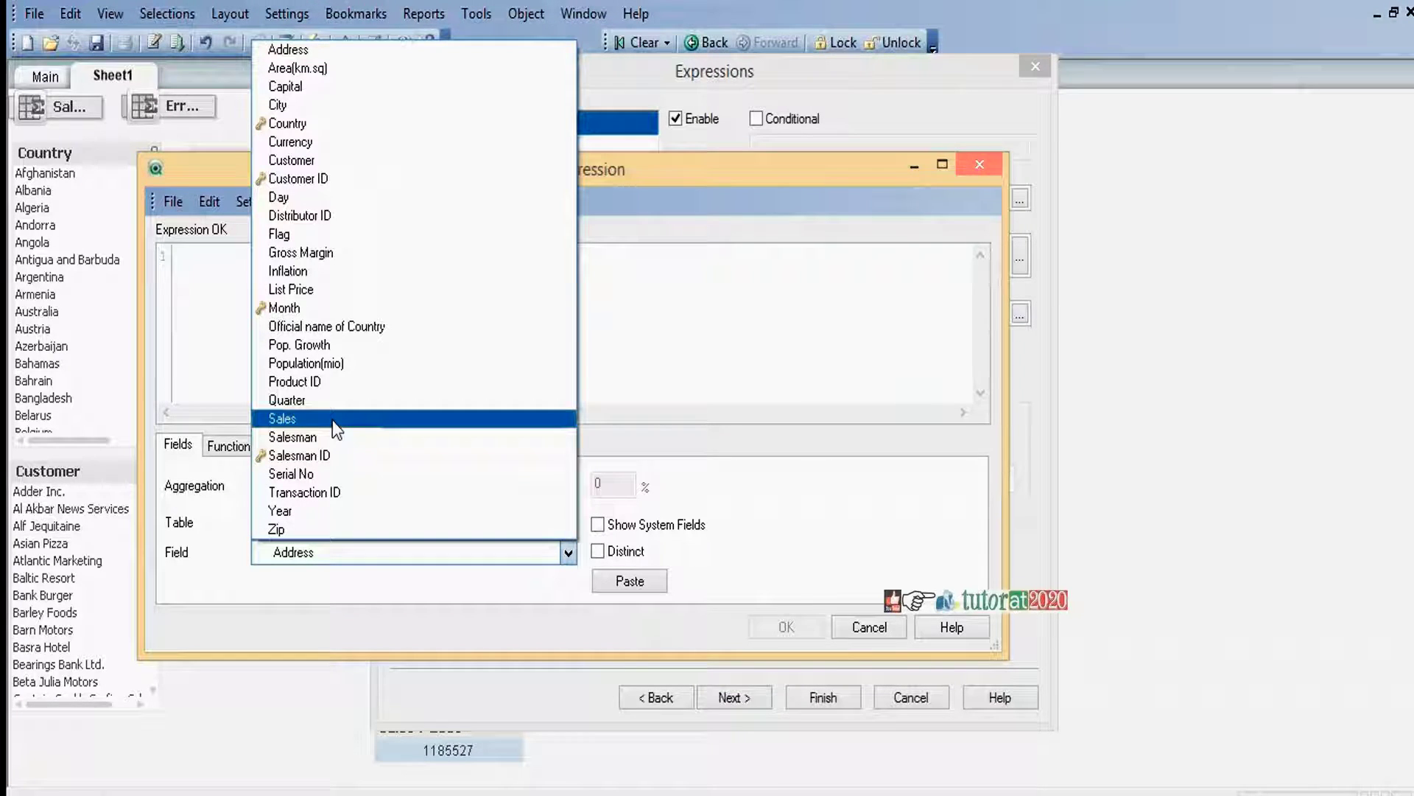
left_click(333, 418)
left_click(632, 585)
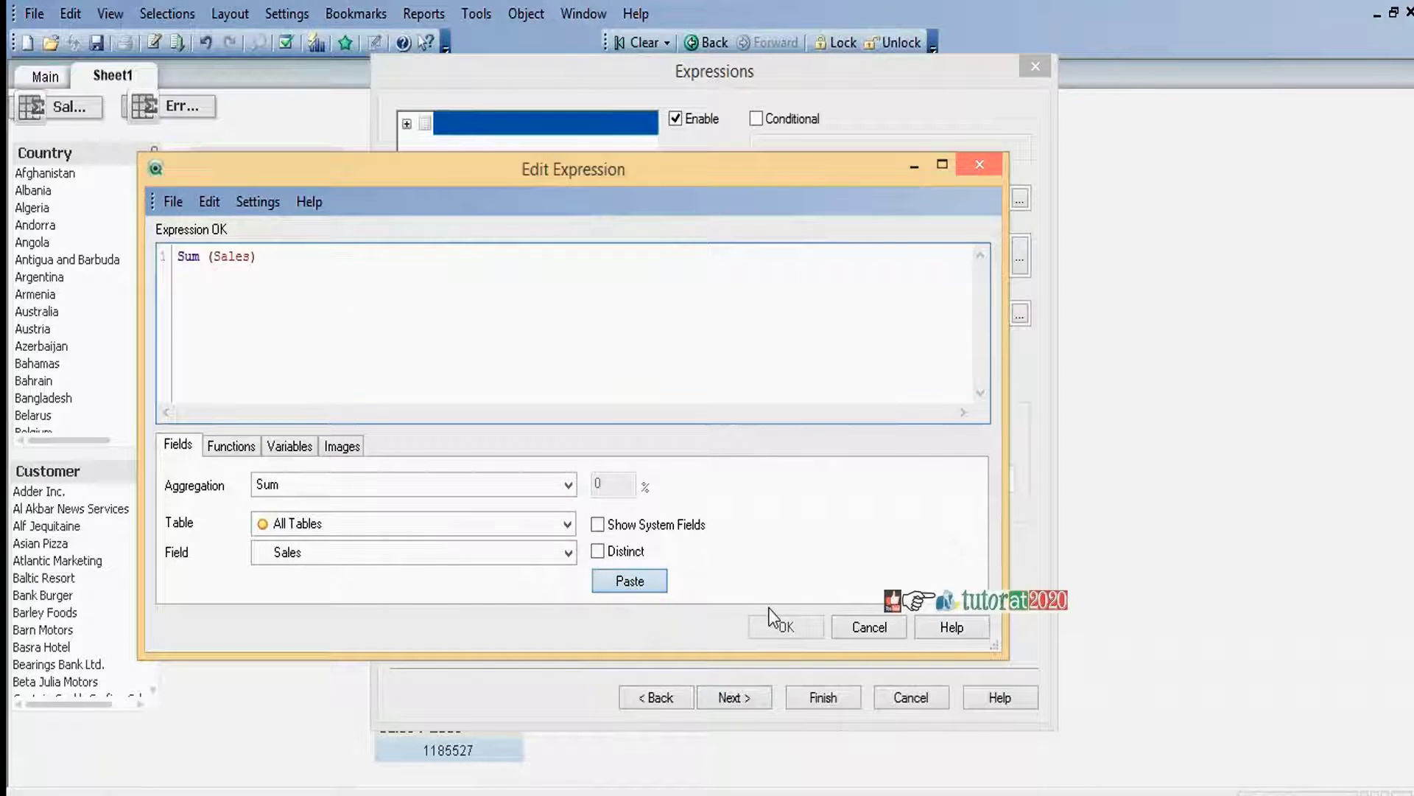
left_click(787, 627)
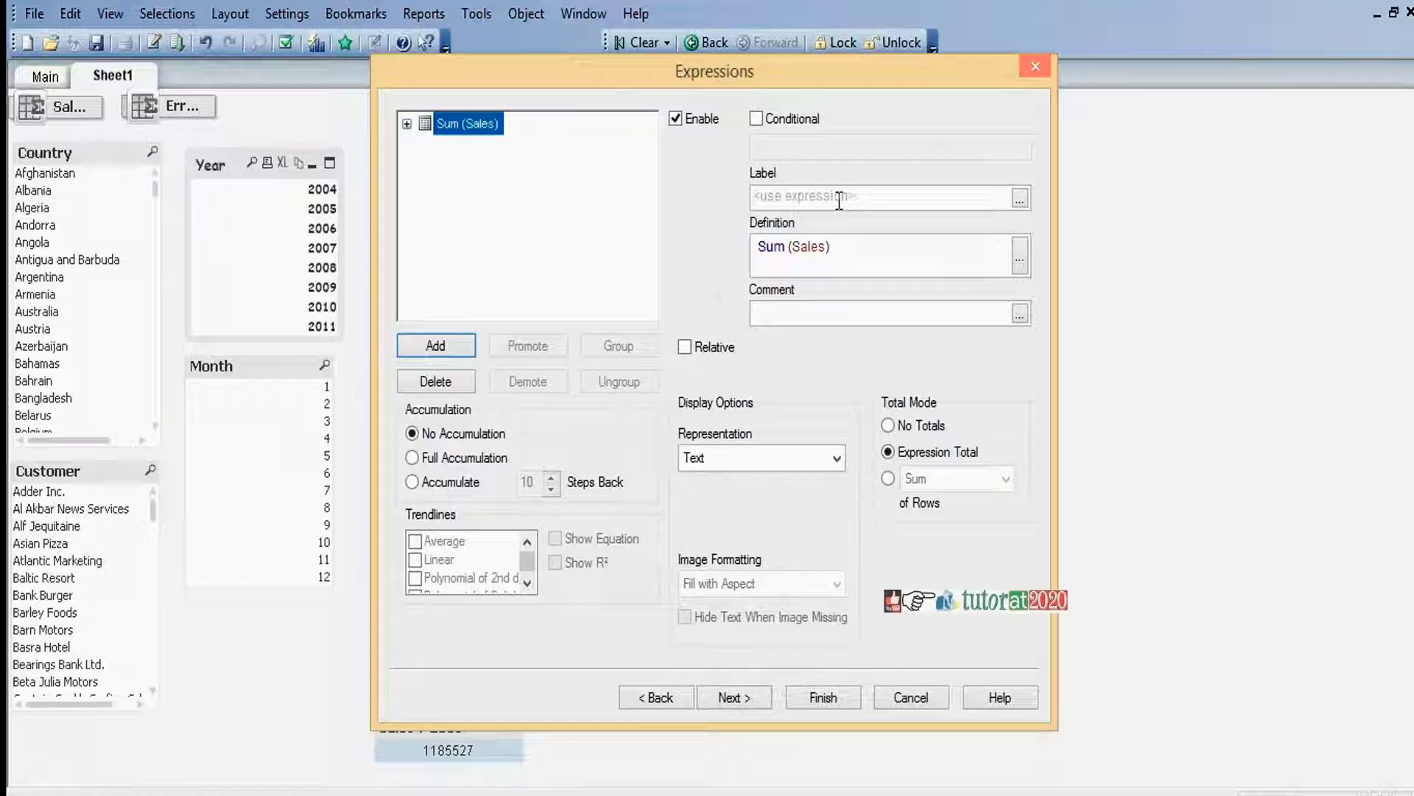
Label the expression Sales, finish the chart, and place the table beside the Year >2006 <2011 text box.
left_click(839, 200)
type("Sales")
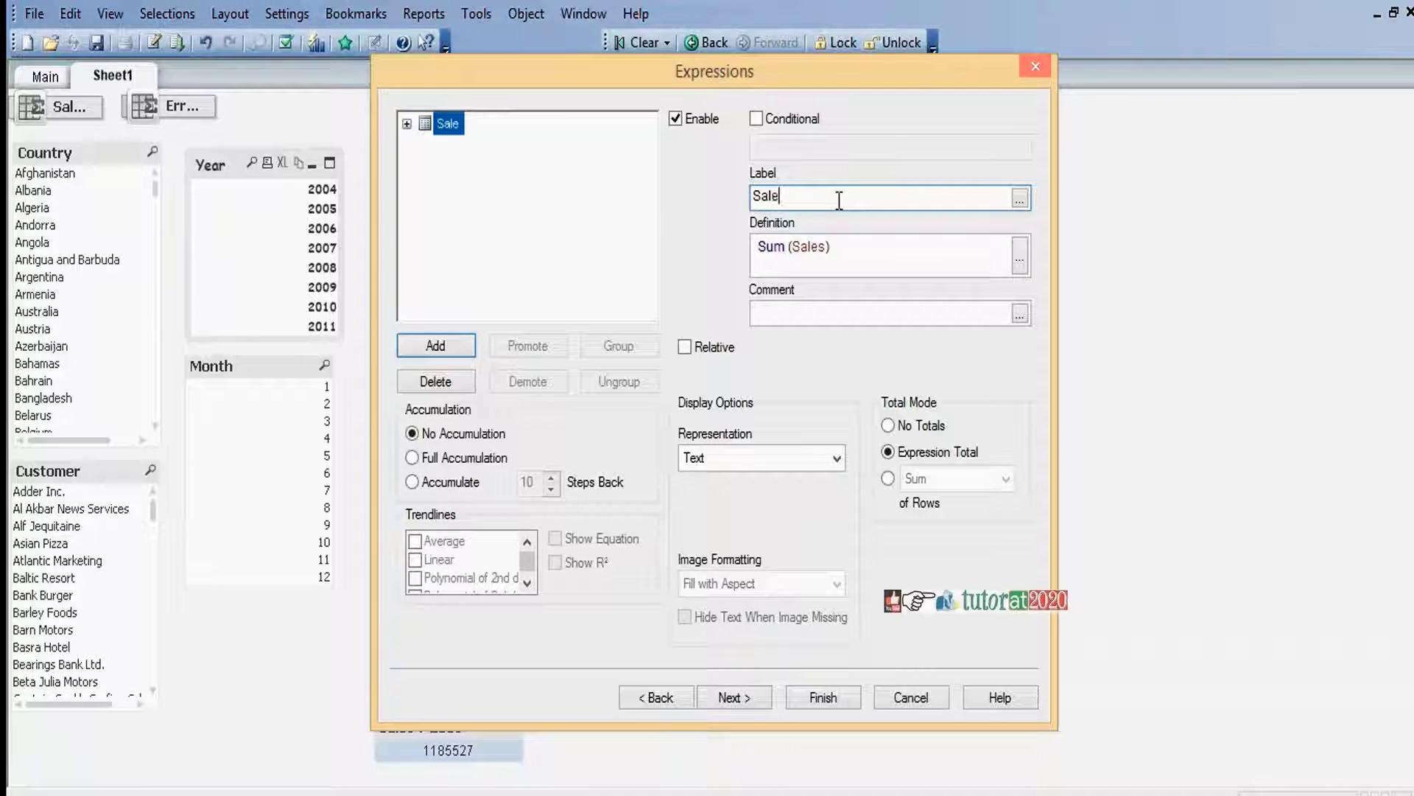
left_click(838, 695)
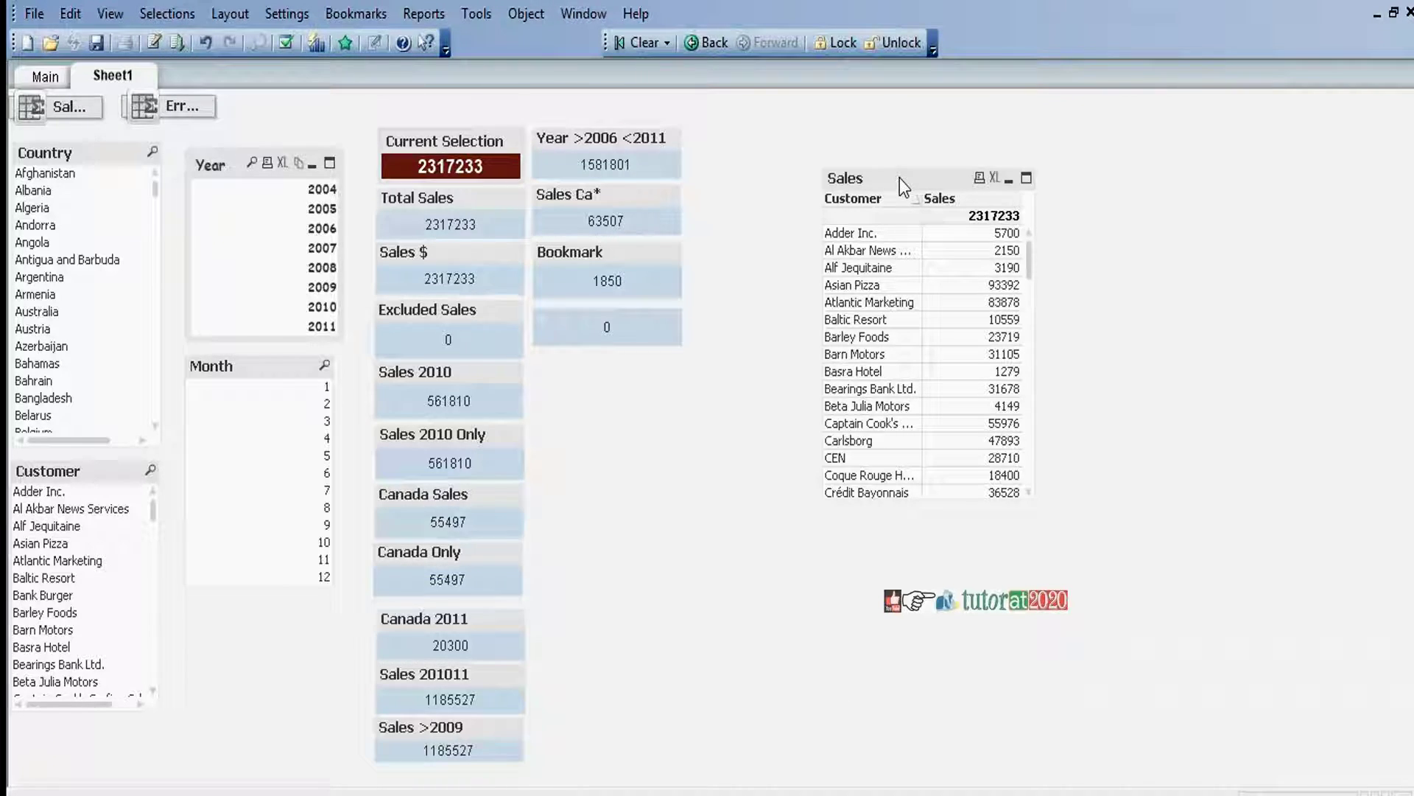
left_click_drag(899, 178, 789, 140)
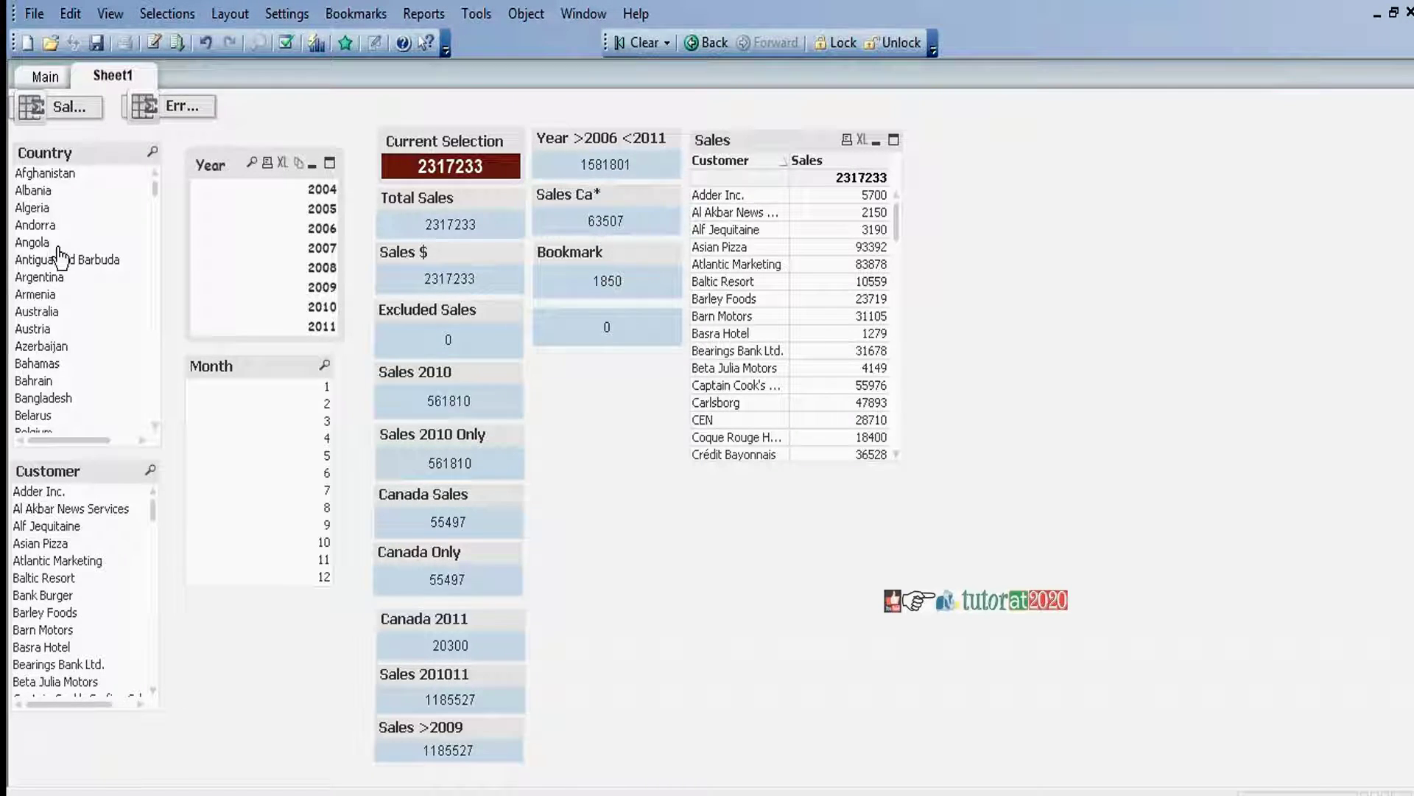
Select customer Adder Inc. and toggle the country Canada to compare the customer's sales with and without that country filter.
left_click(38, 491)
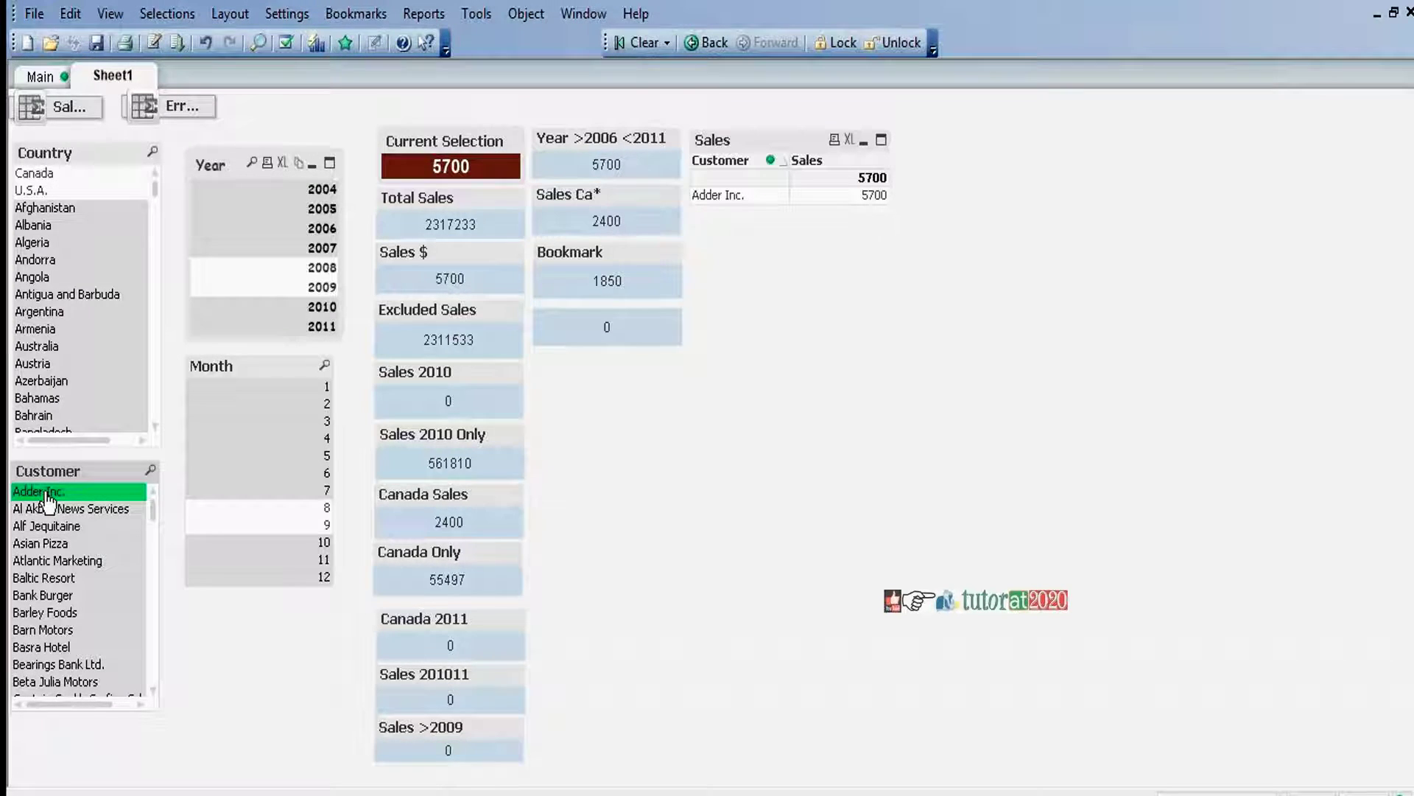
left_click(35, 173)
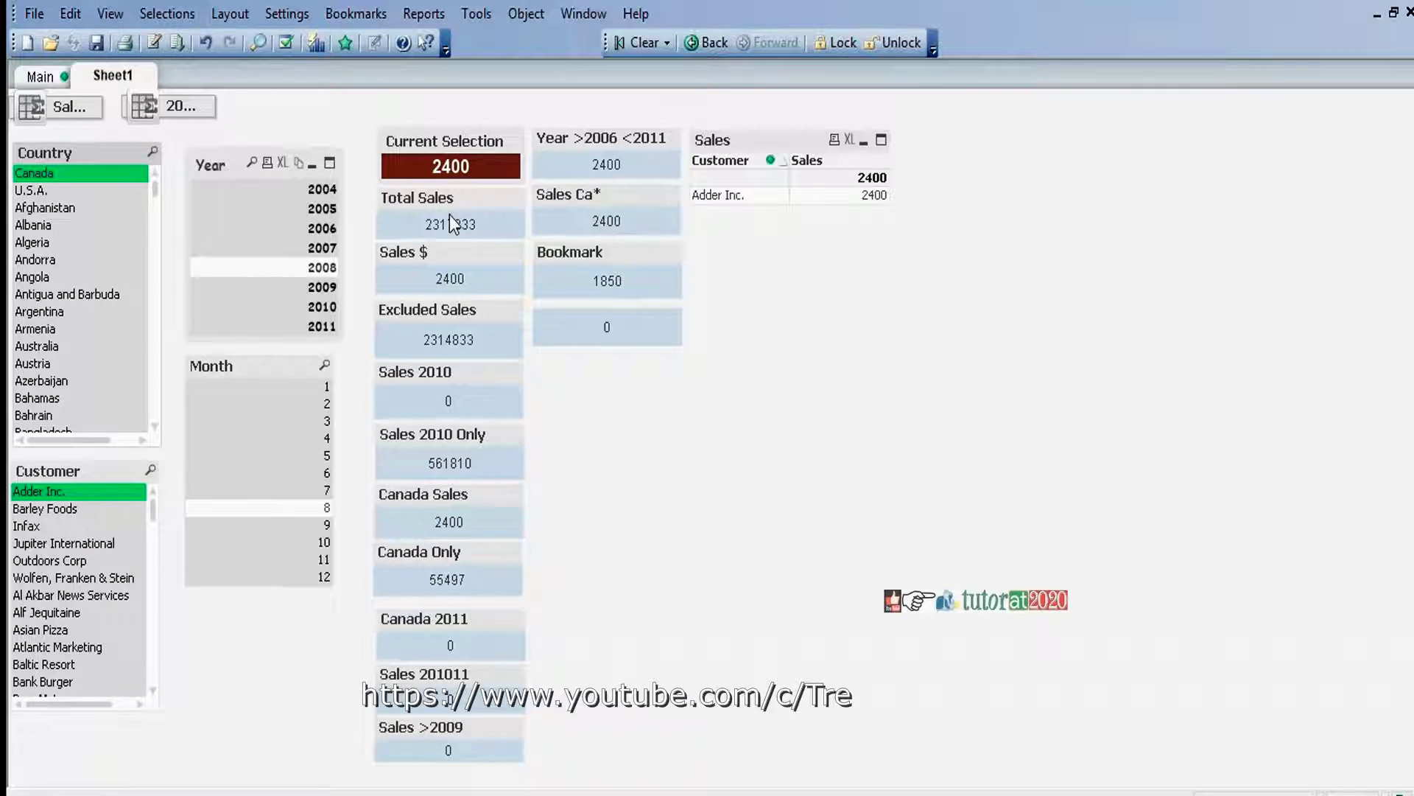
left_click(70, 175)
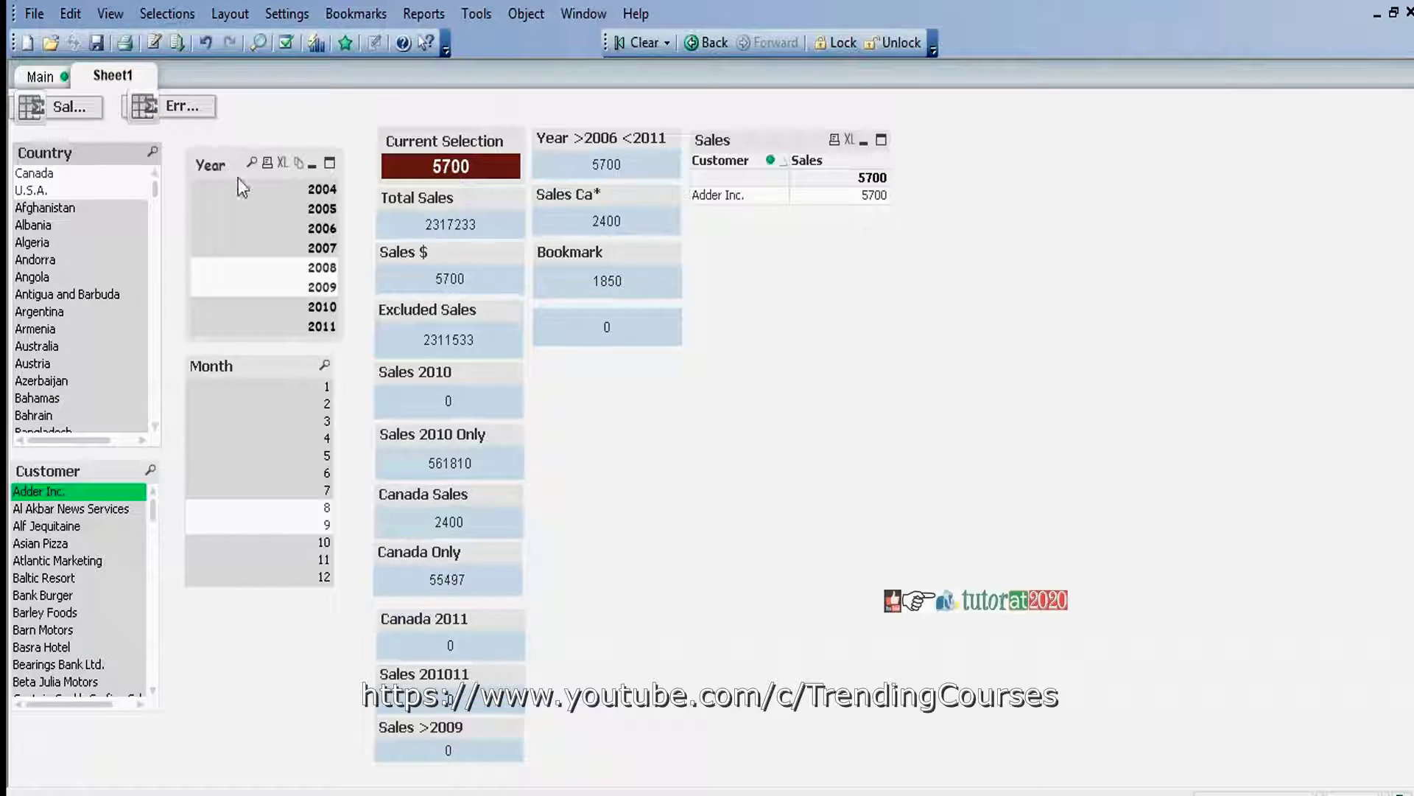
left_click(48, 175)
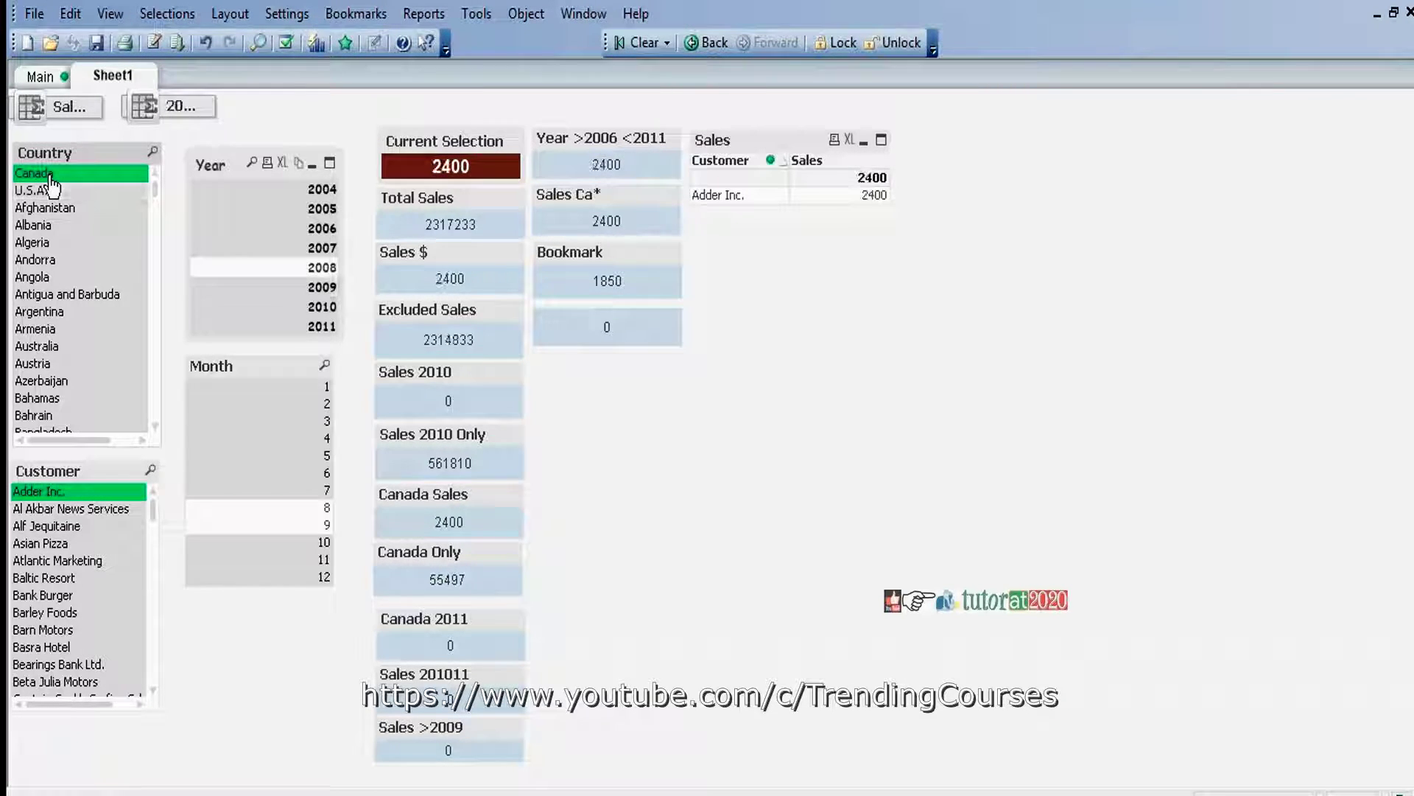
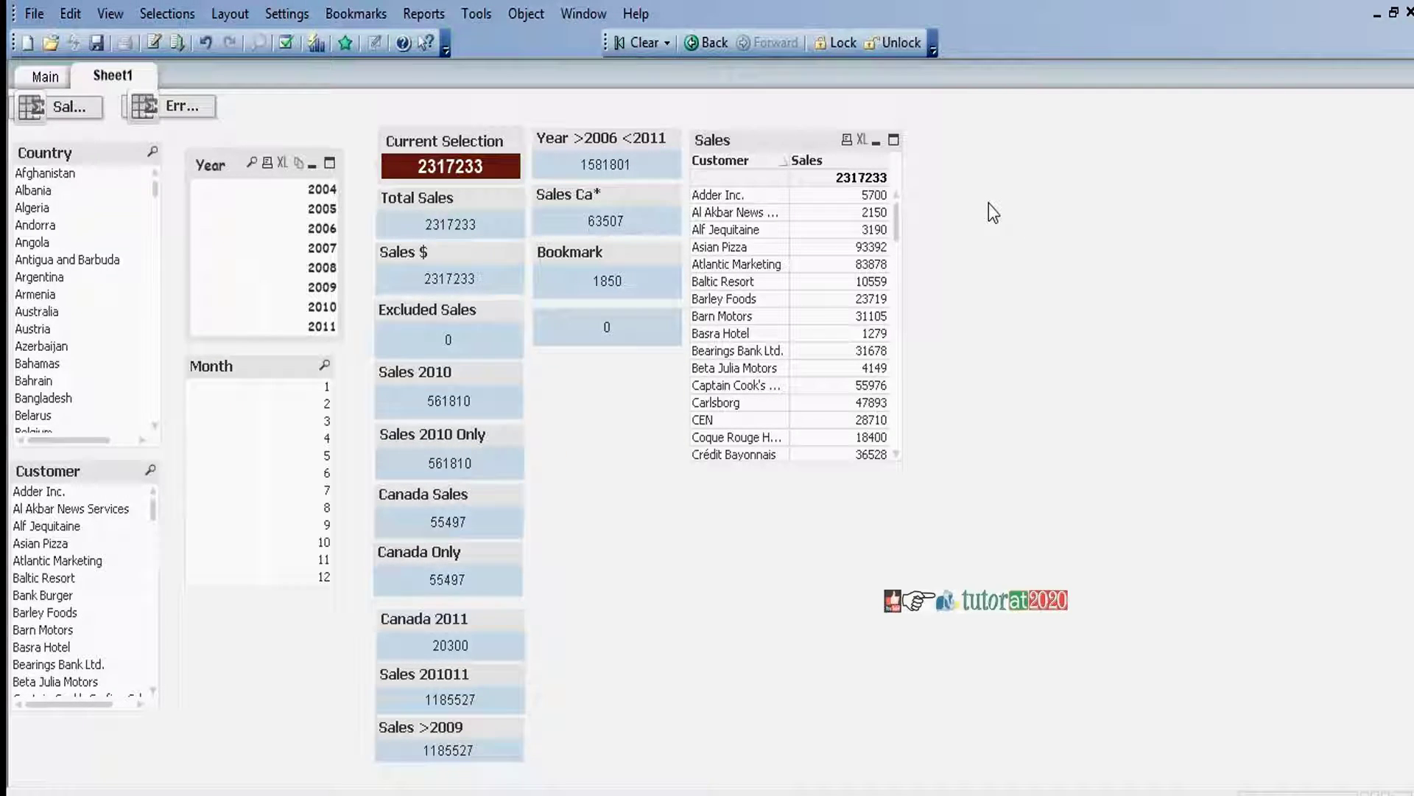
Add a second expression to the Sales table containing Sum({$<>}Sales) with an empty set modifier.
right_click(768, 140)
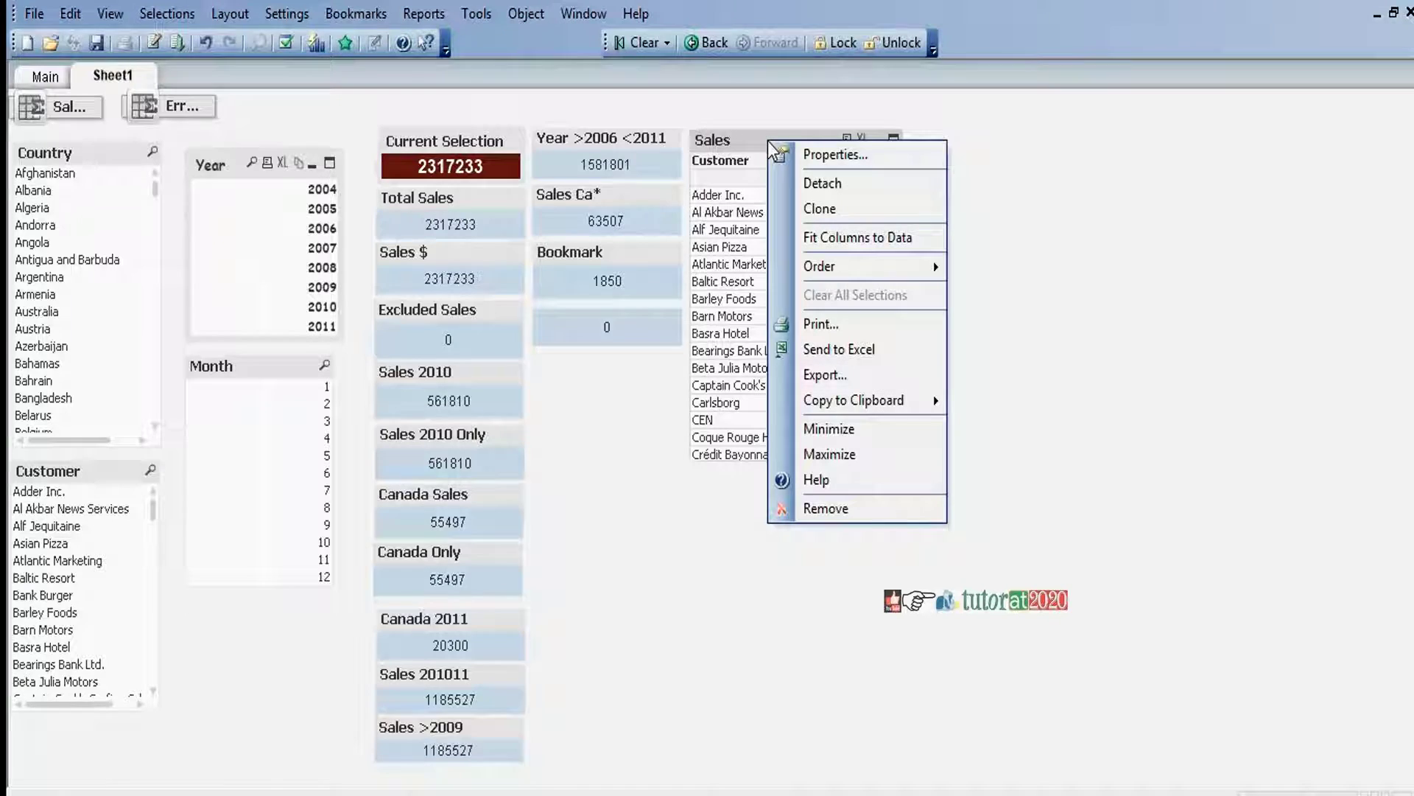
left_click(809, 149)
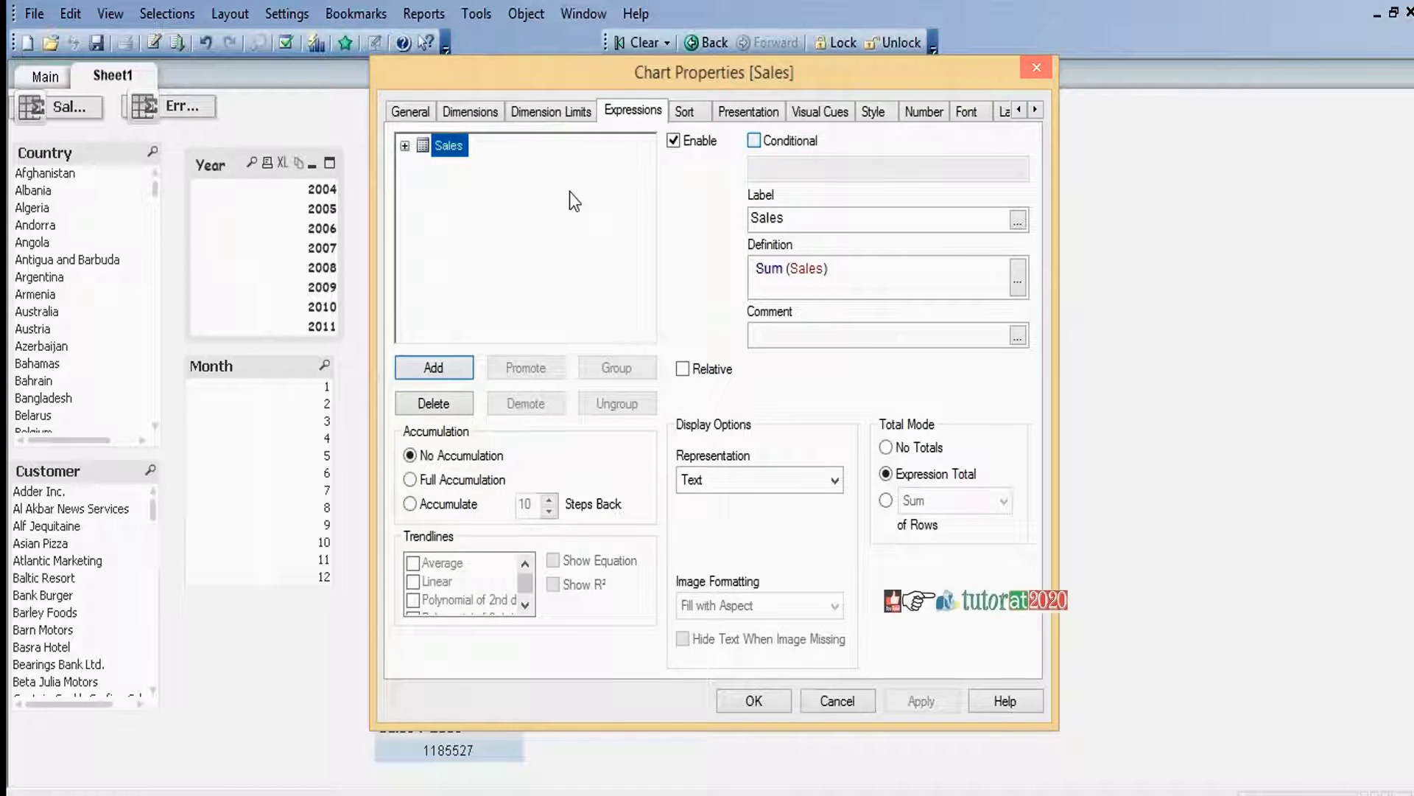
left_click(434, 367)
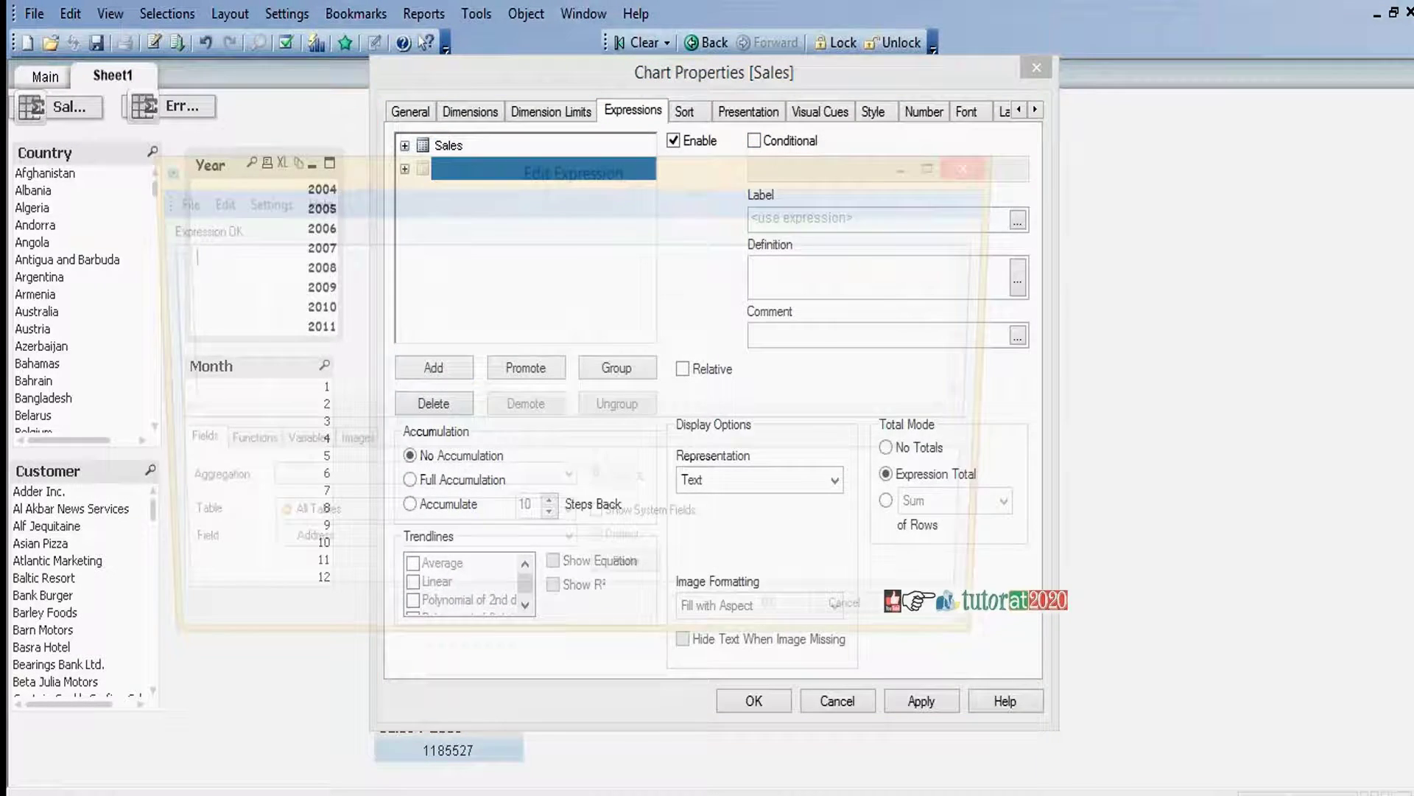
type("Sum(Sa")
key("Return")
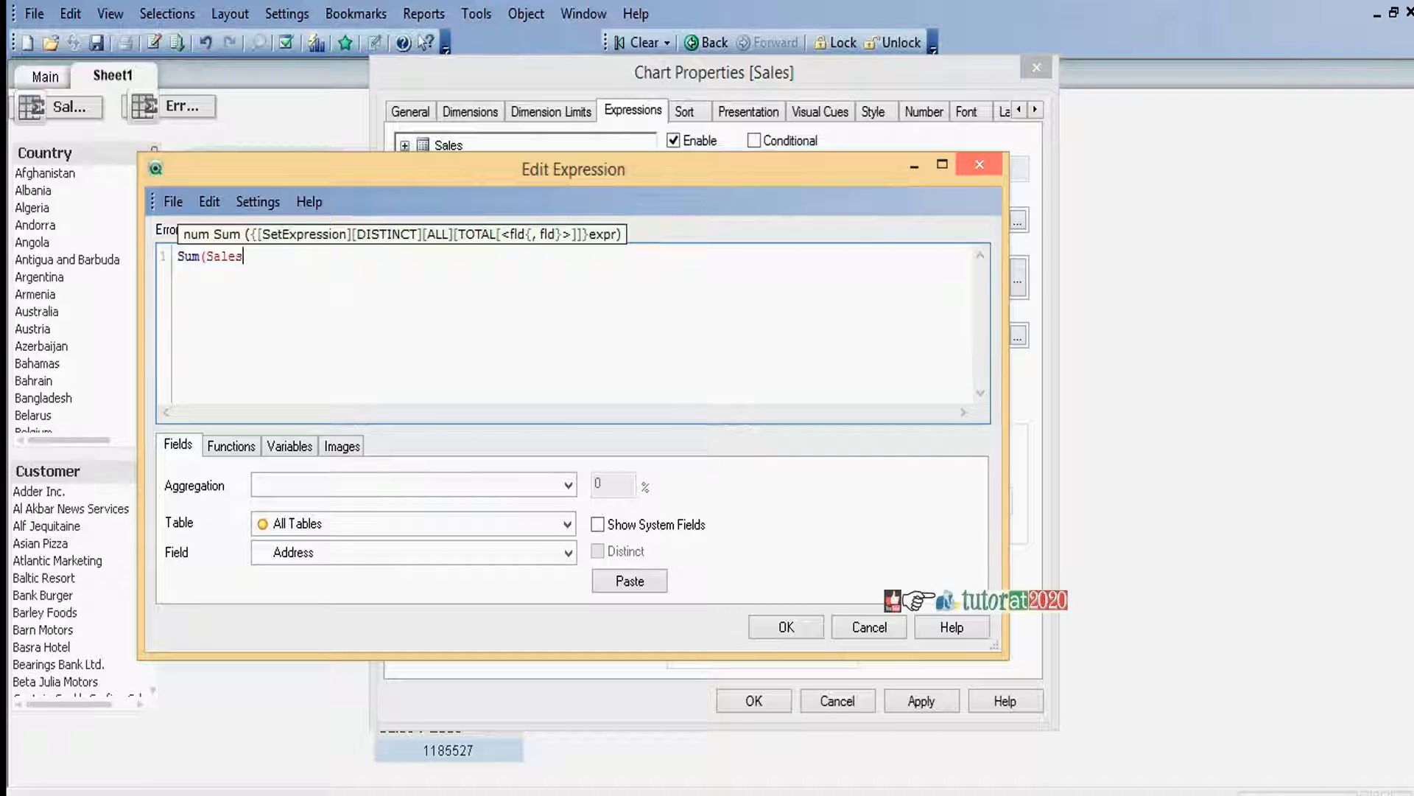
type(")")
type("}")
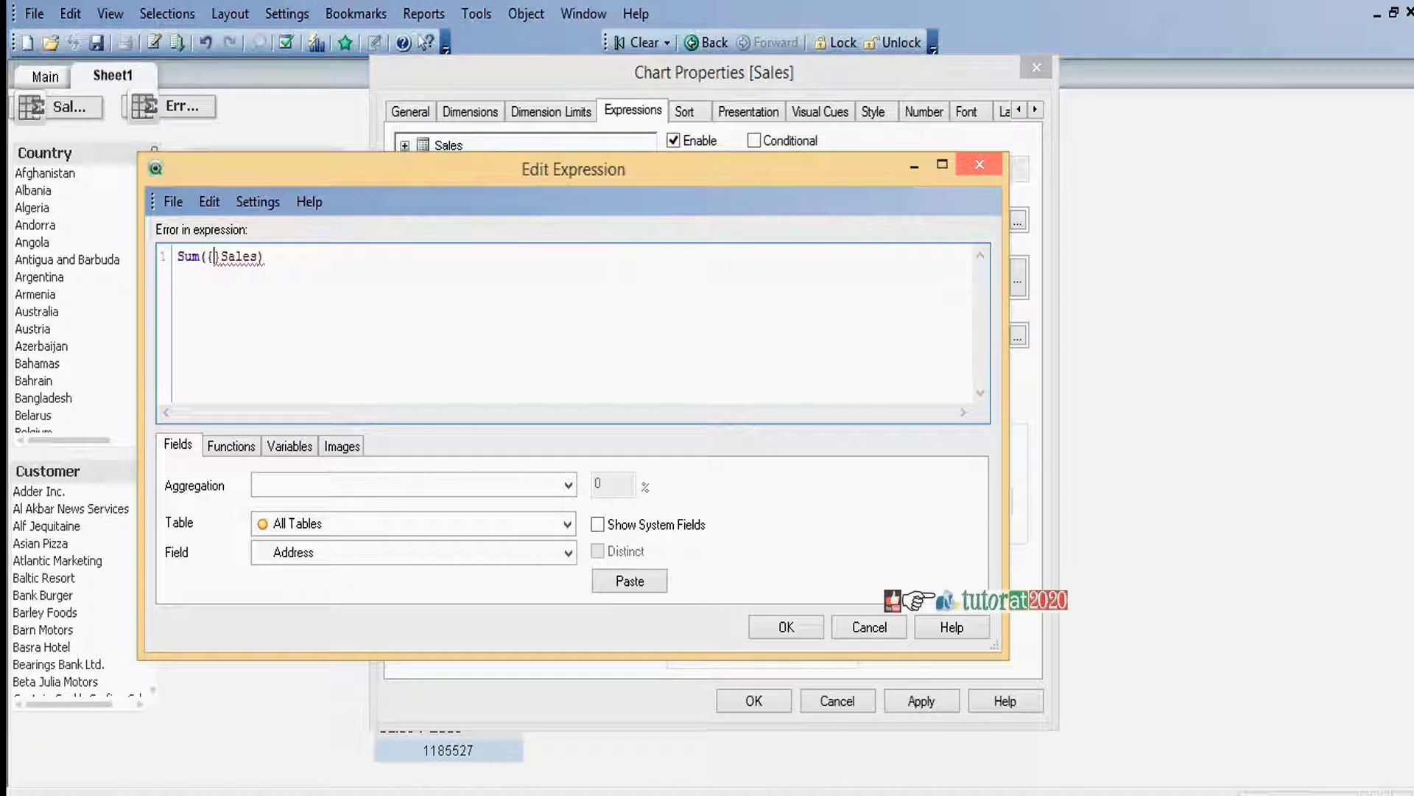
type("$<>")
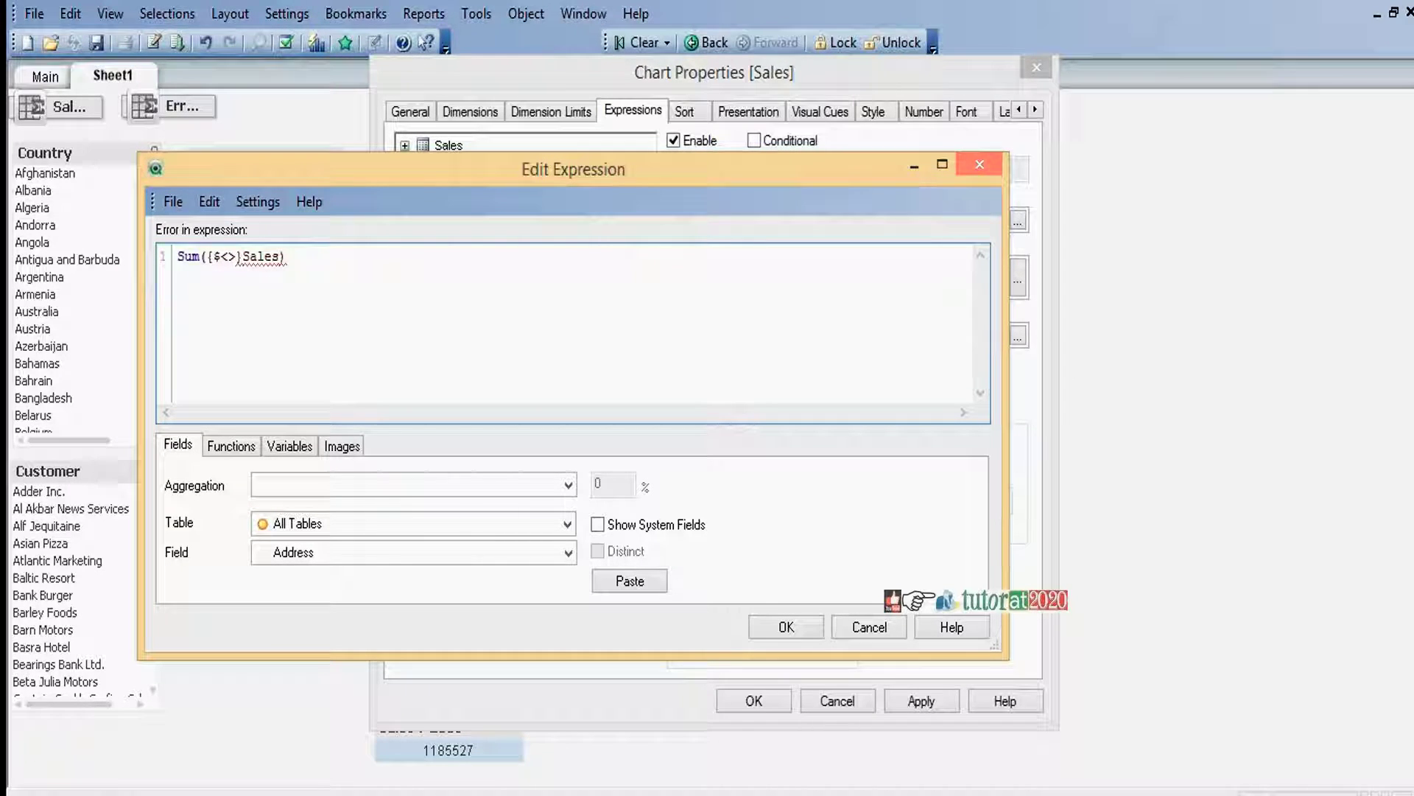
Fill the set modifier with Country-={'Canada'} to exclude Canada, and accept the expression.
left_click(230, 250)
type("Cou")
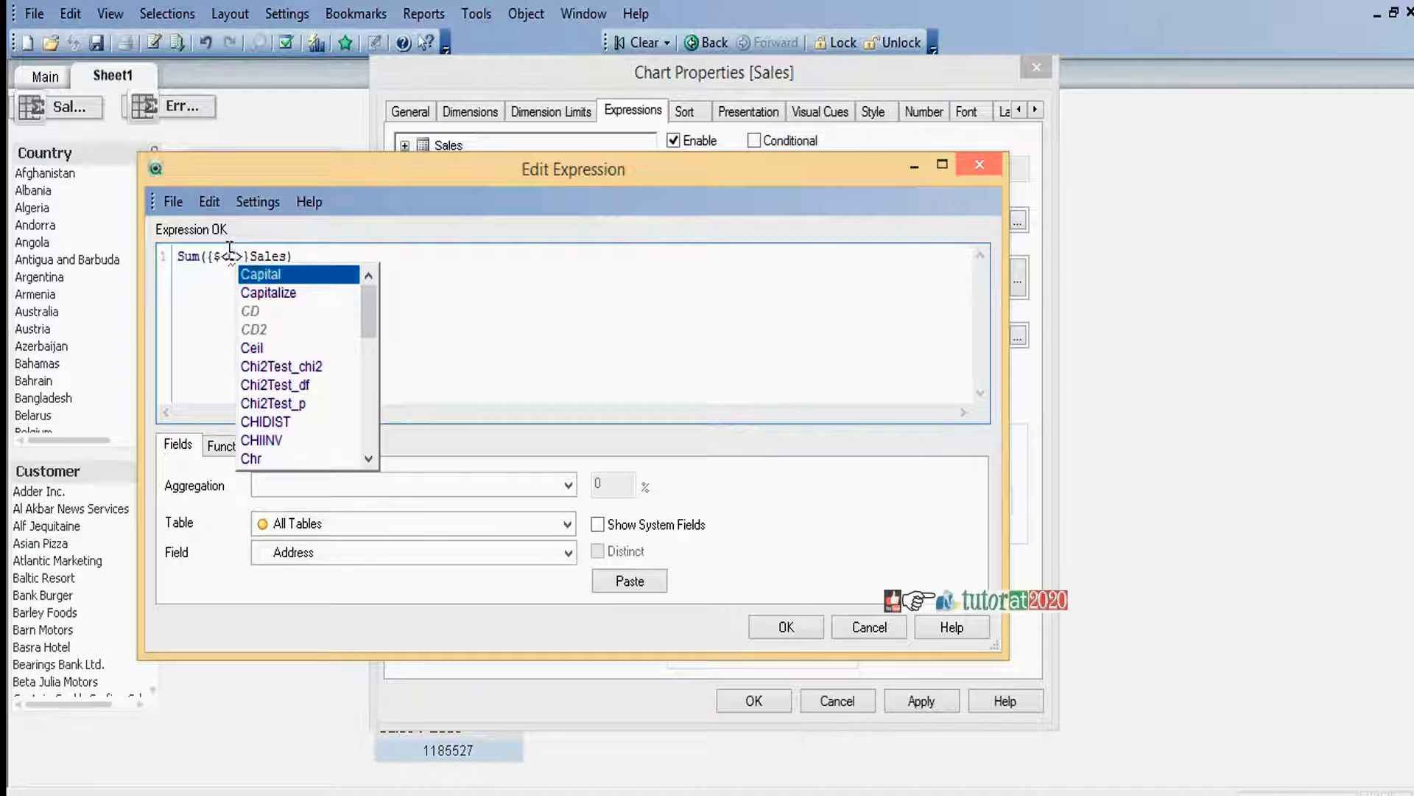
type("ntry")
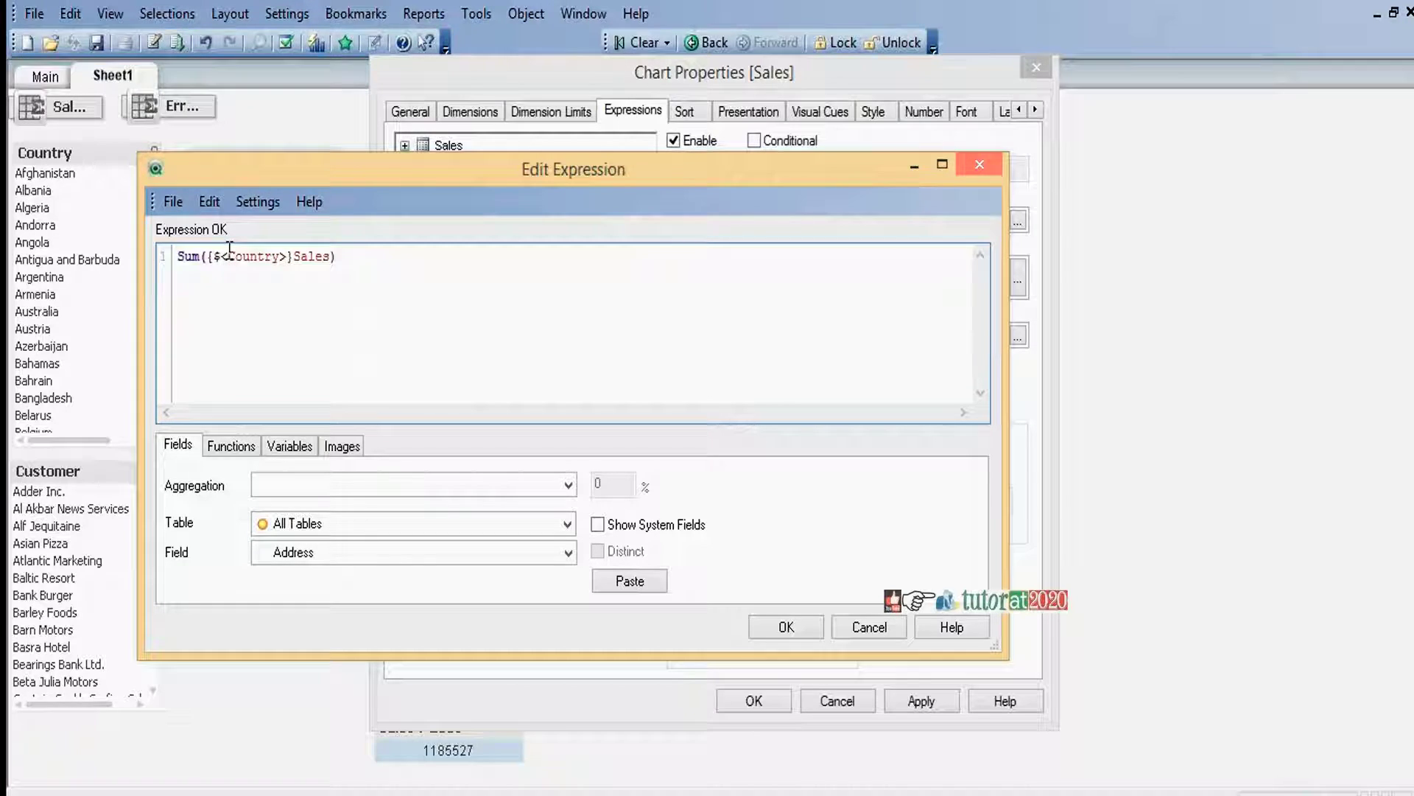
type("-=")
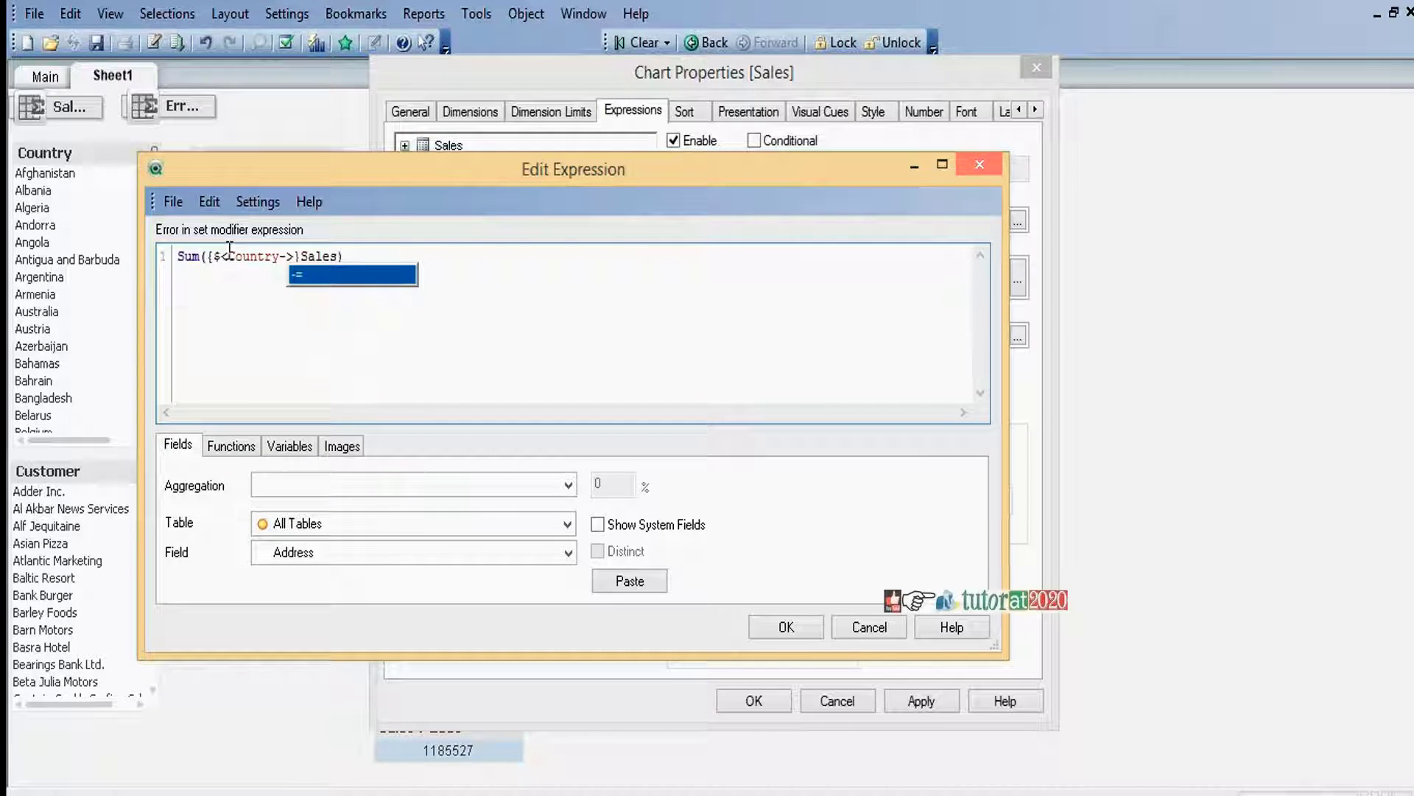
type("{}")
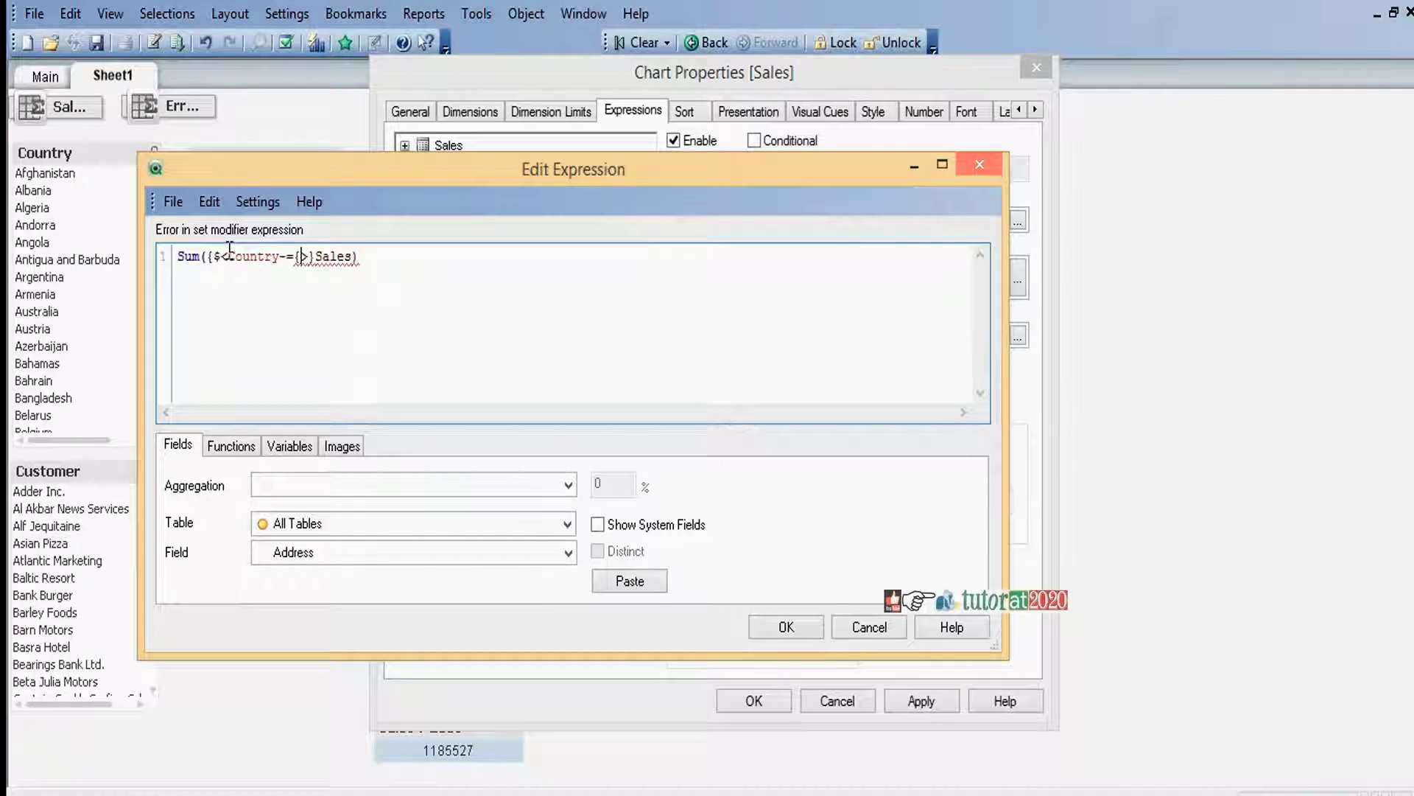
type("'Can")
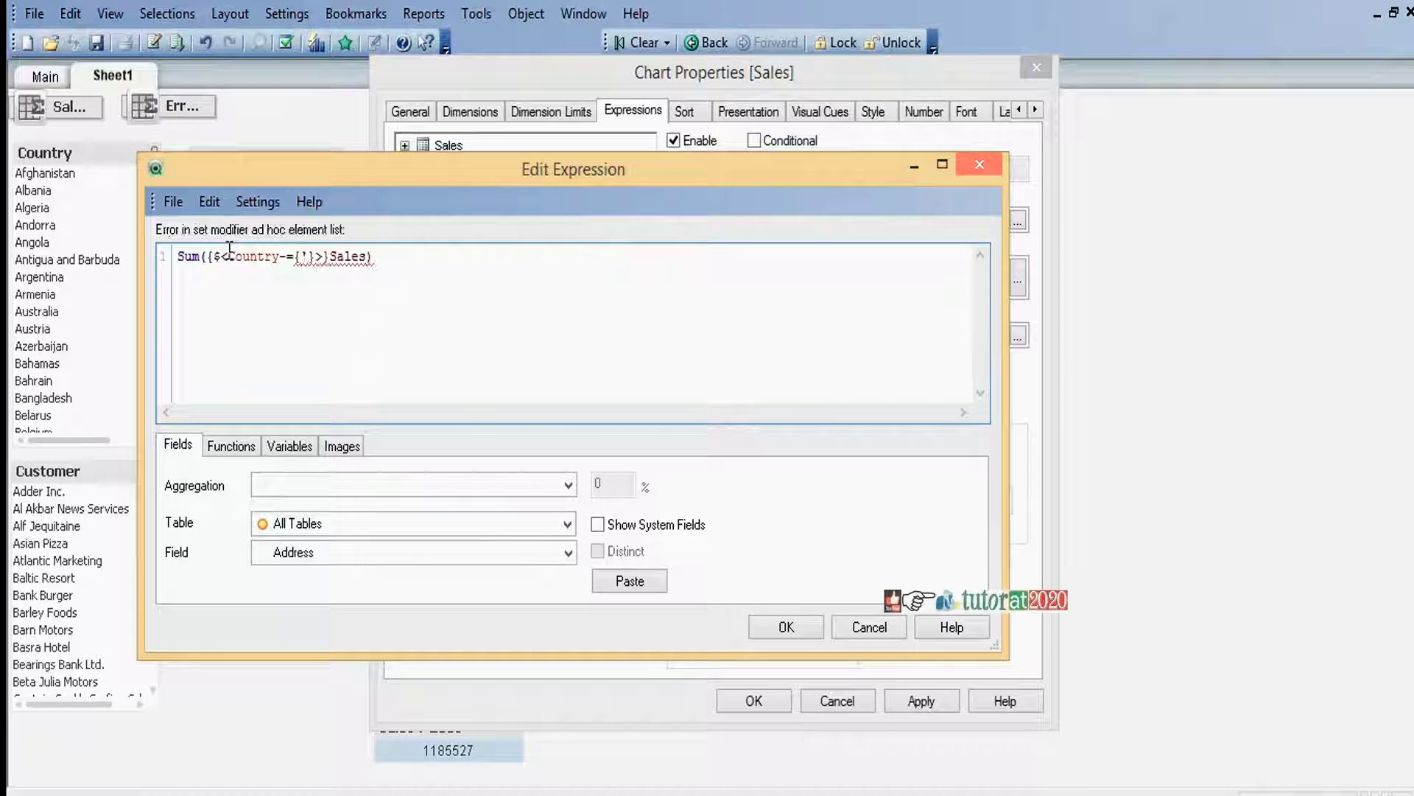
type("ada")
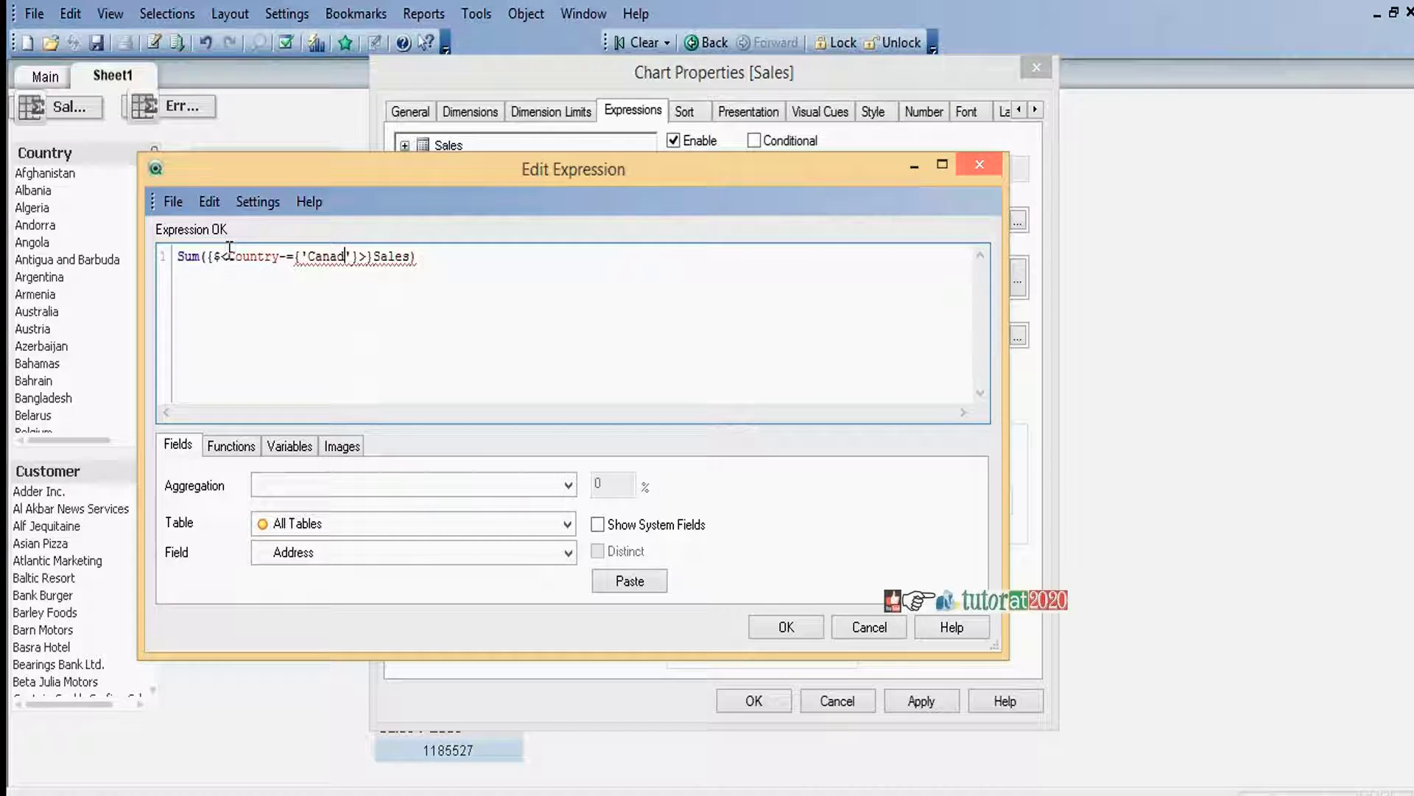
left_click(788, 630)
Label the Canada-excluding expression No Canada.
left_click(803, 219)
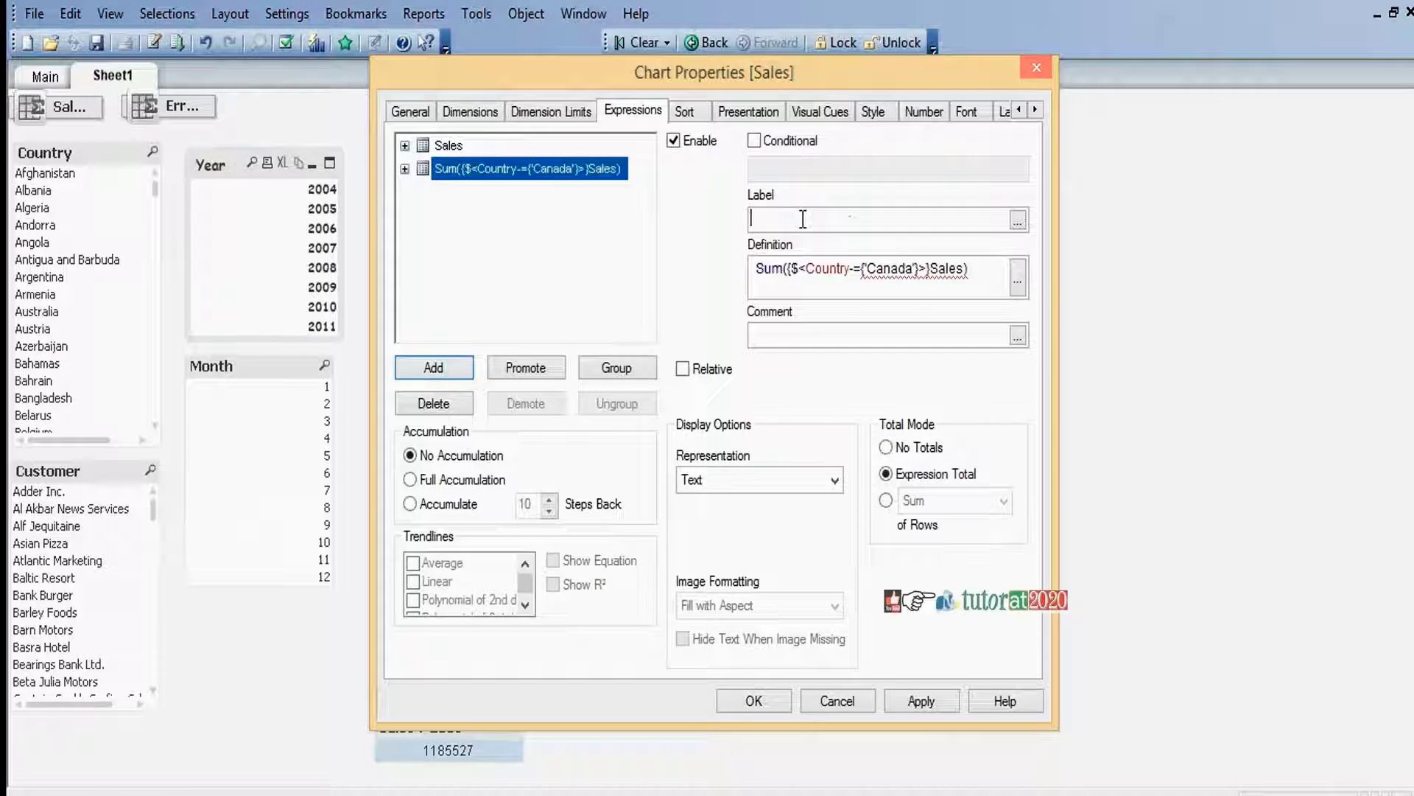
type("No")
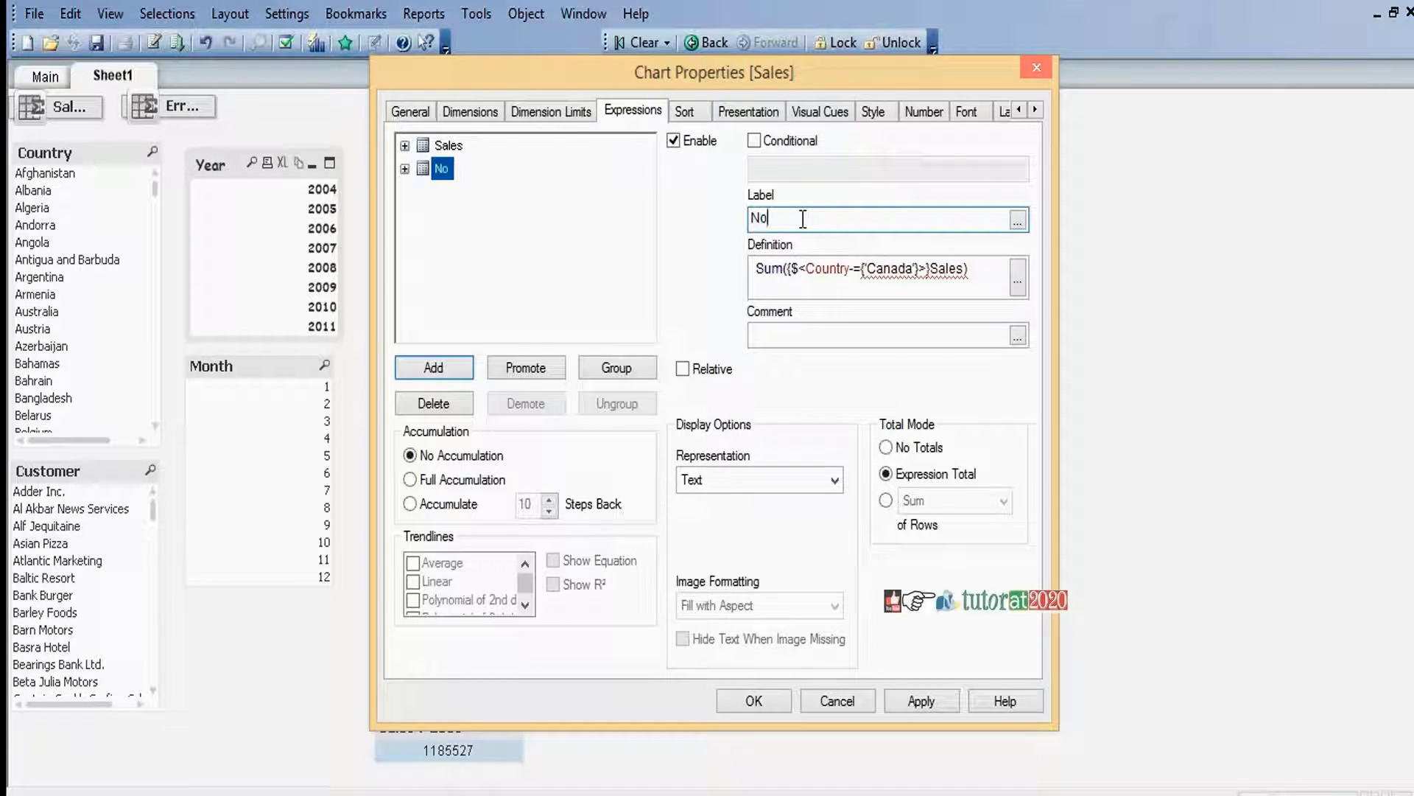
type(" Canada")
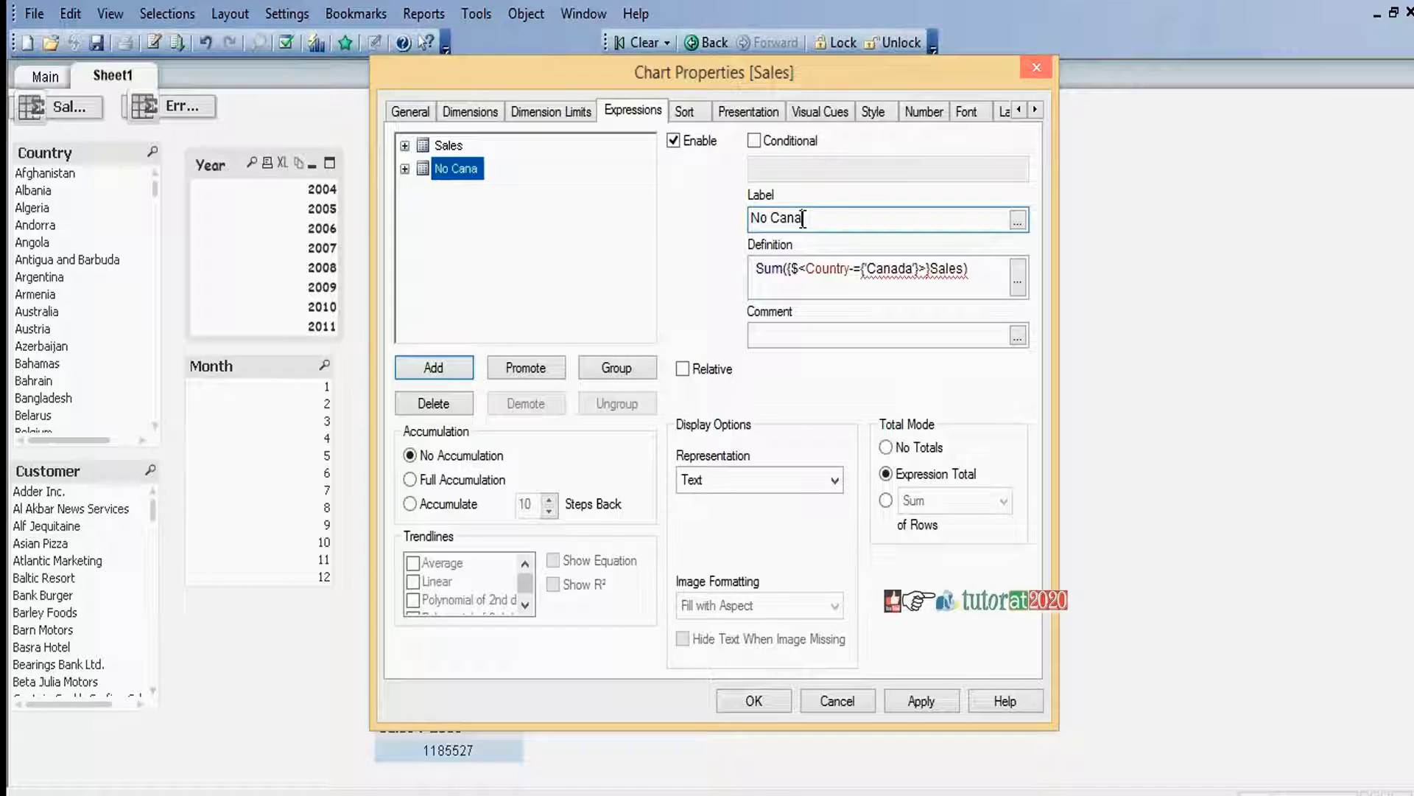
Accept the chart changes and check the No Canada column with customer Adder Inc. and country Canada selected, clearing both selections at the end.
left_click(754, 702)
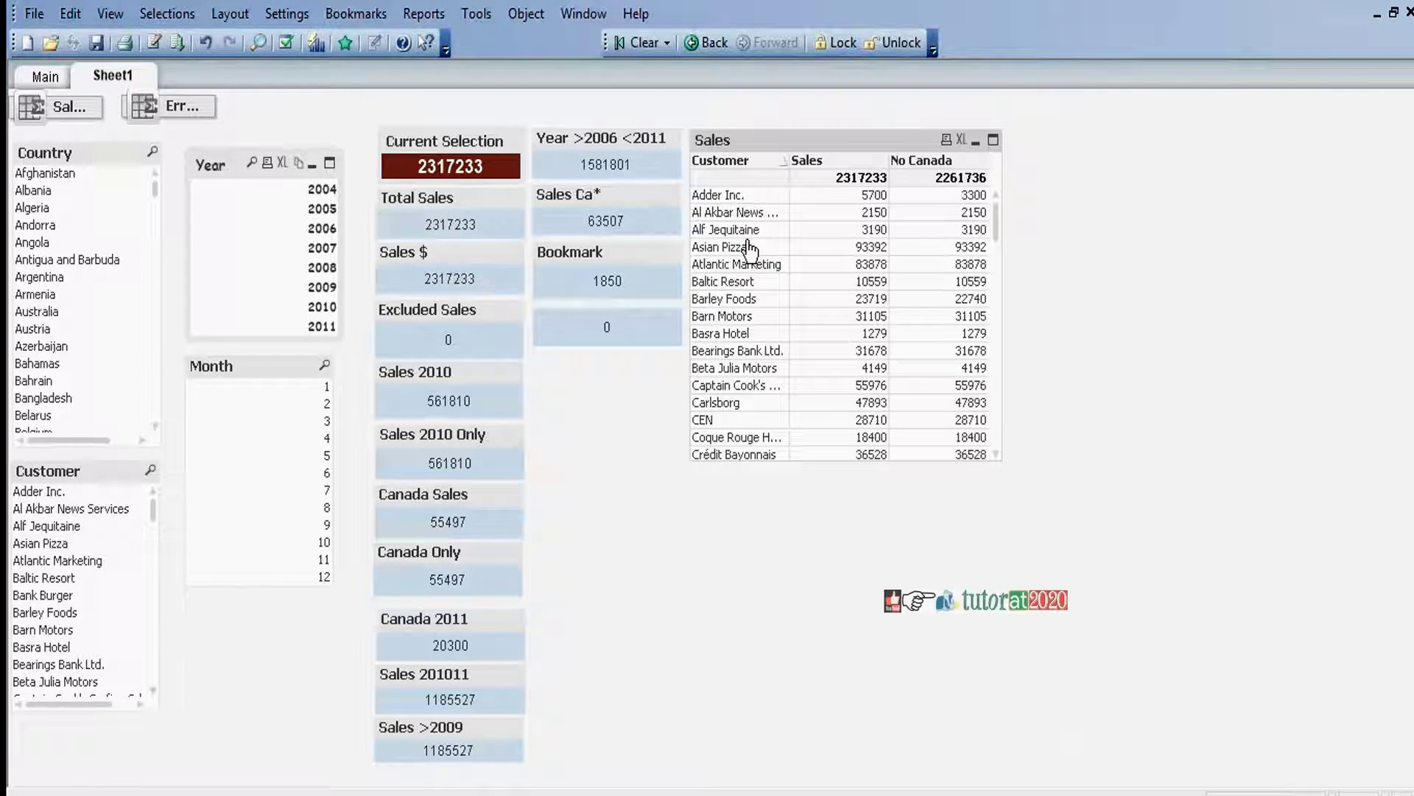
left_click(53, 493)
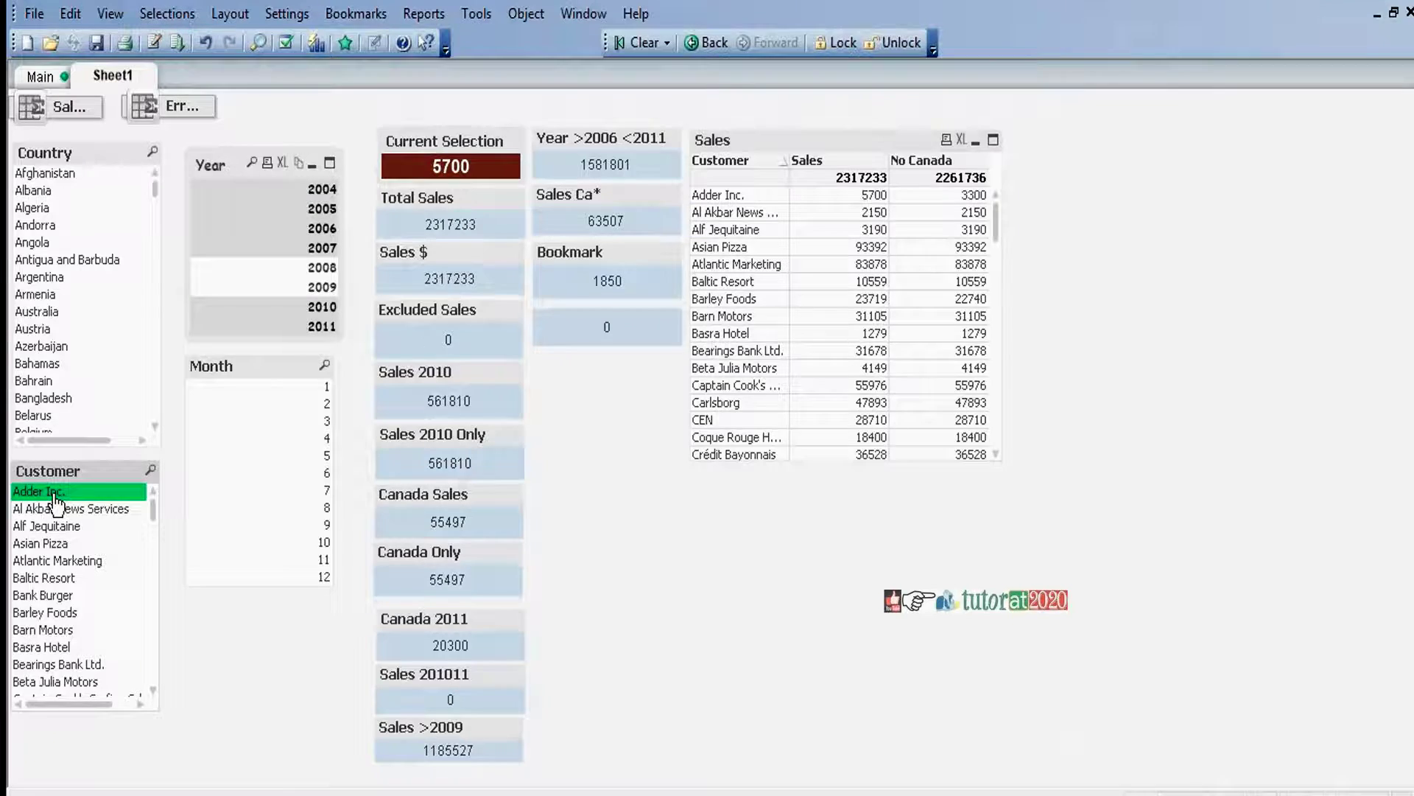
left_click(31, 174)
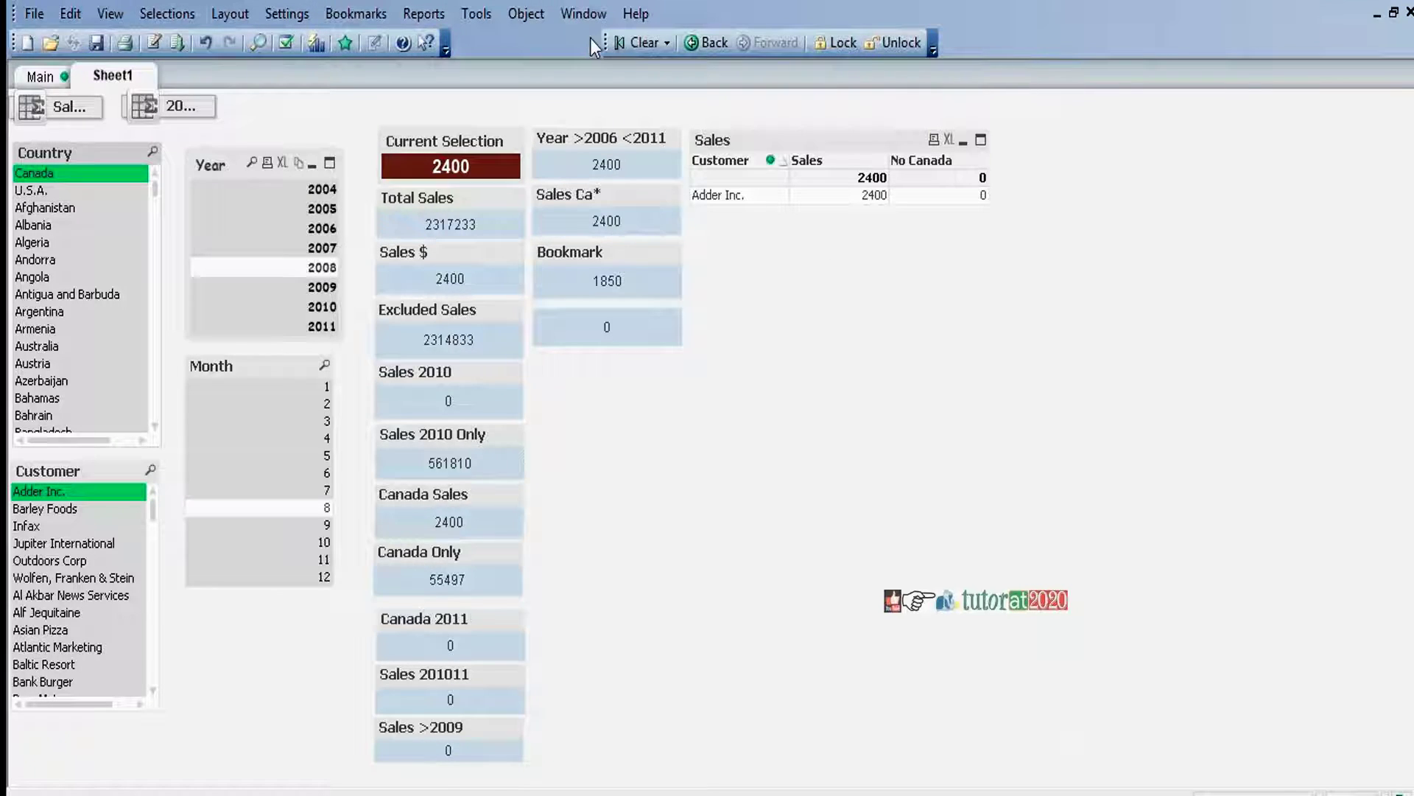
left_click(627, 49)
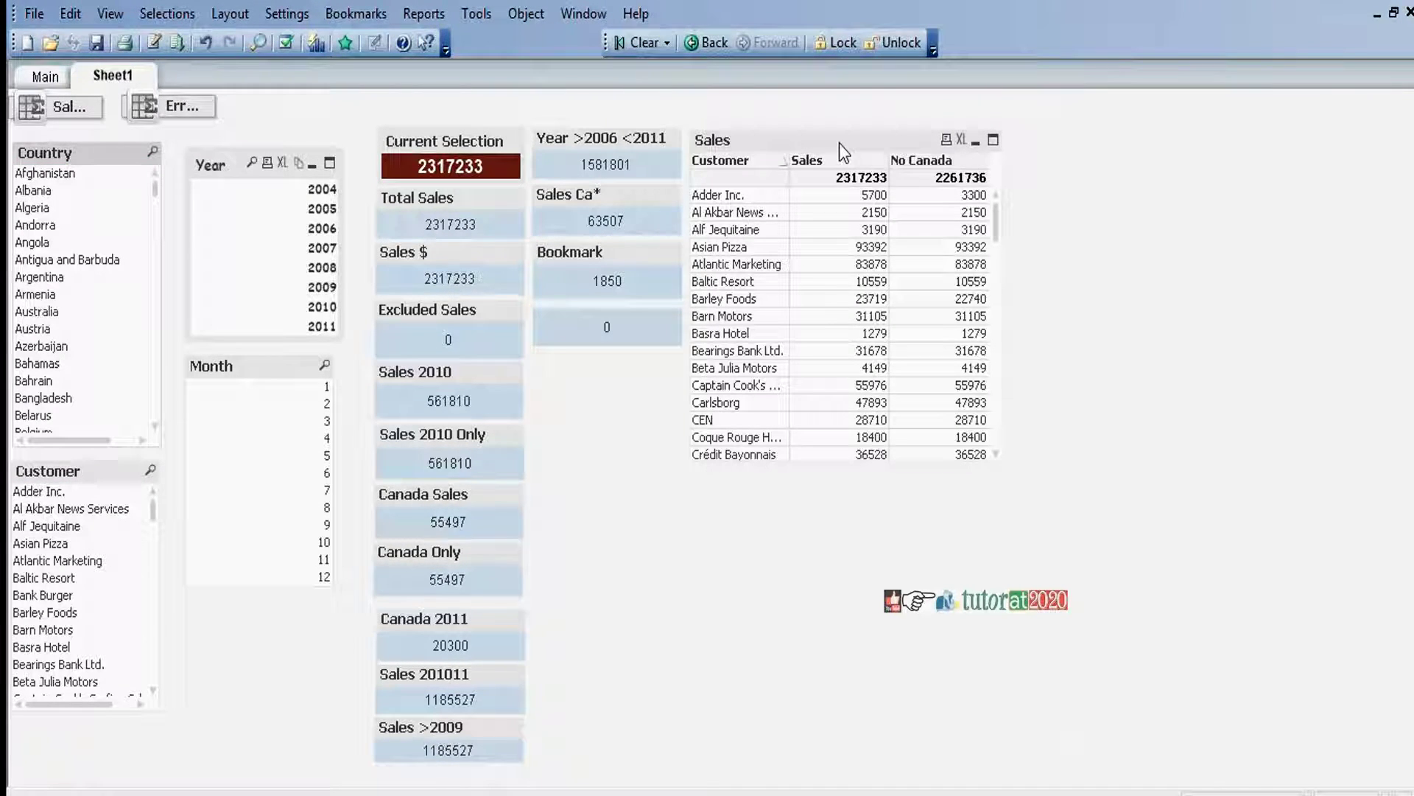
Reopen the Sales table's properties and insert an empty set modifier {$<>} into the Sales expression.
right_click(838, 142)
left_click(878, 156)
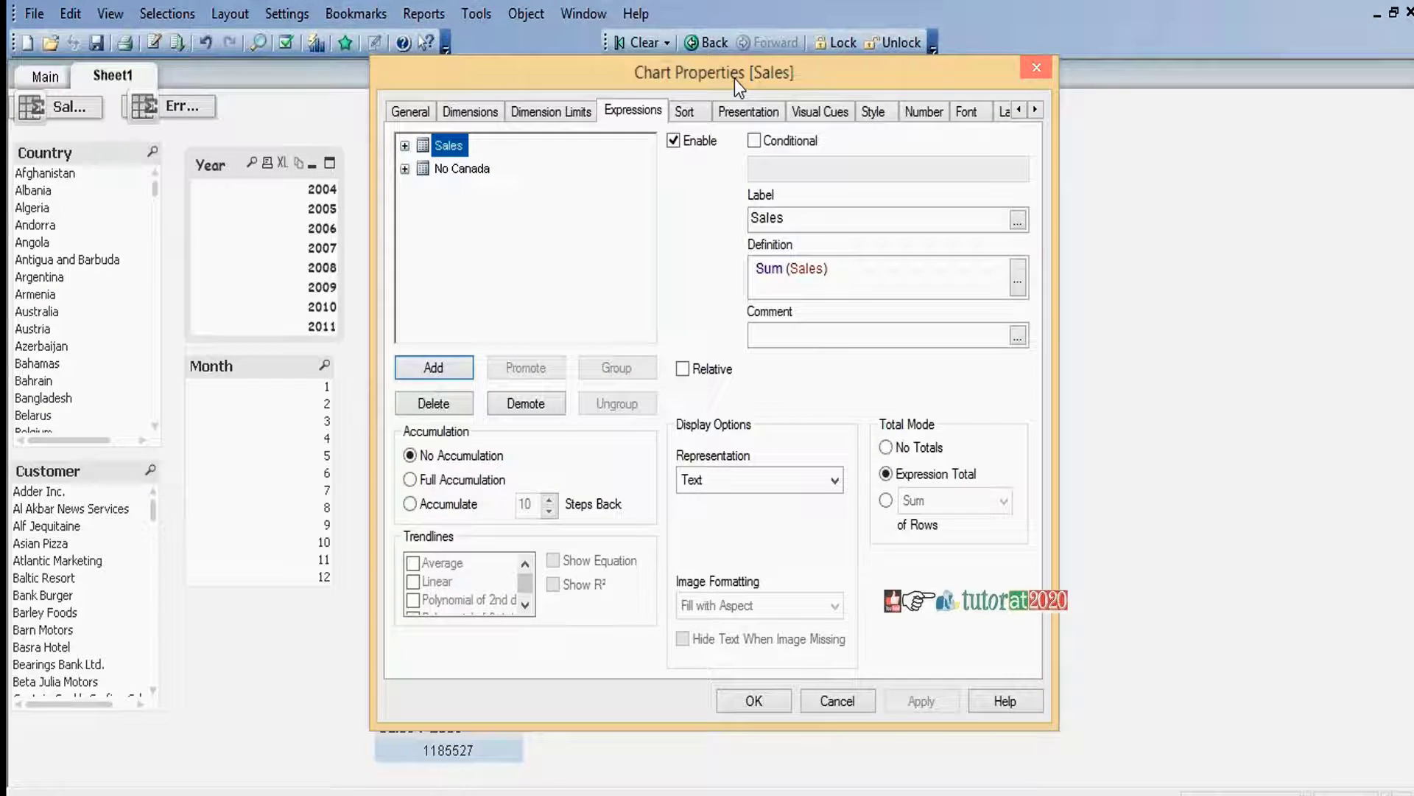
left_click_drag(735, 78, 860, 77)
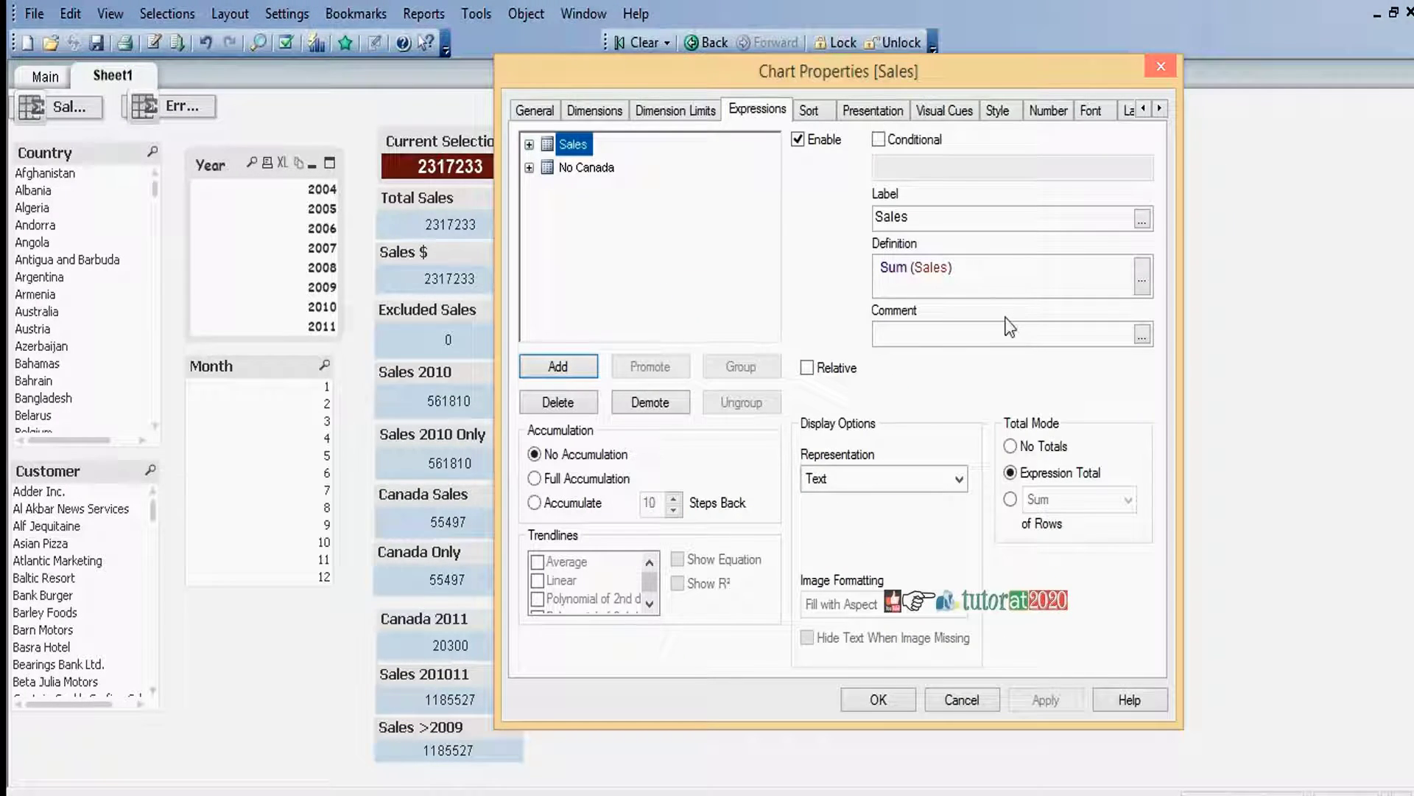
left_click(919, 267)
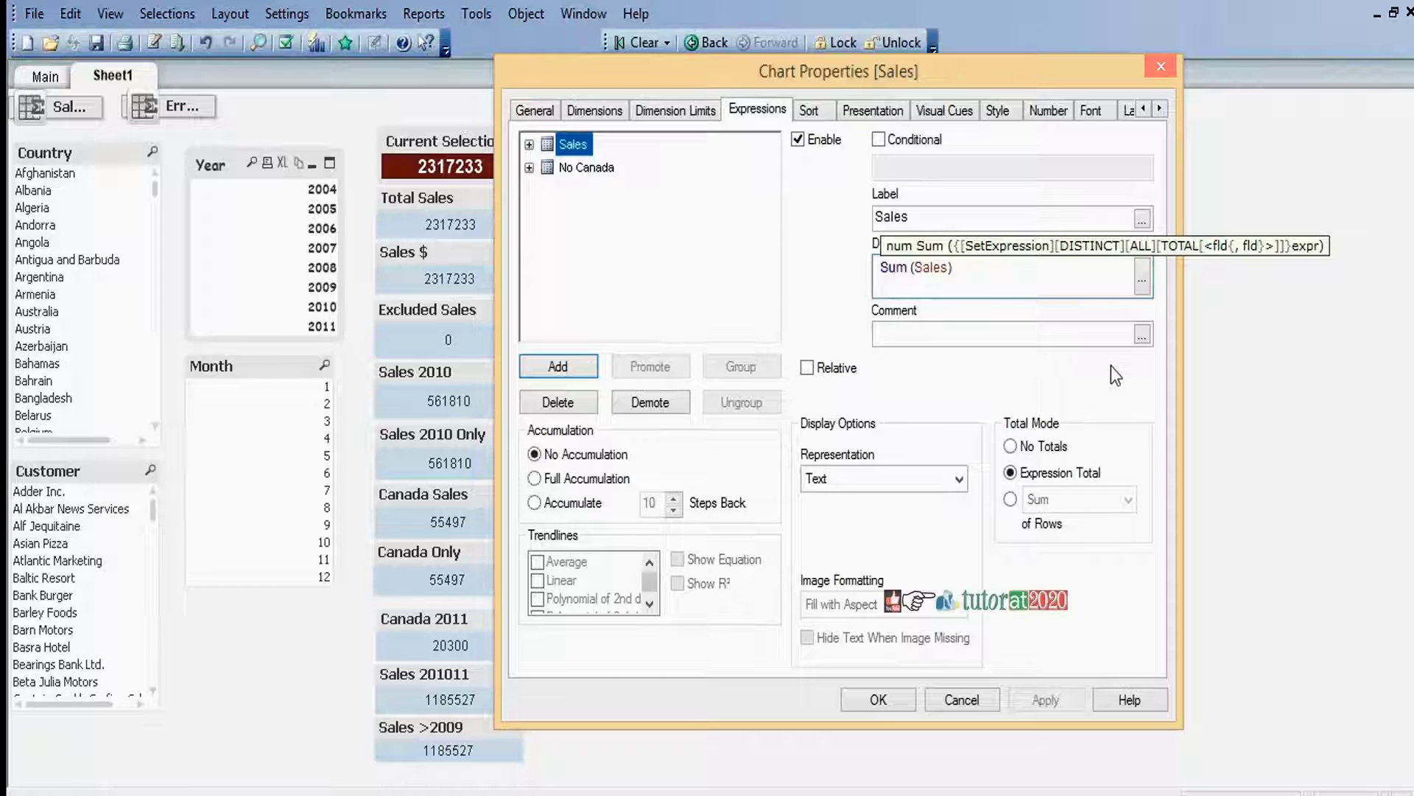
type("{")
type("$<>}")
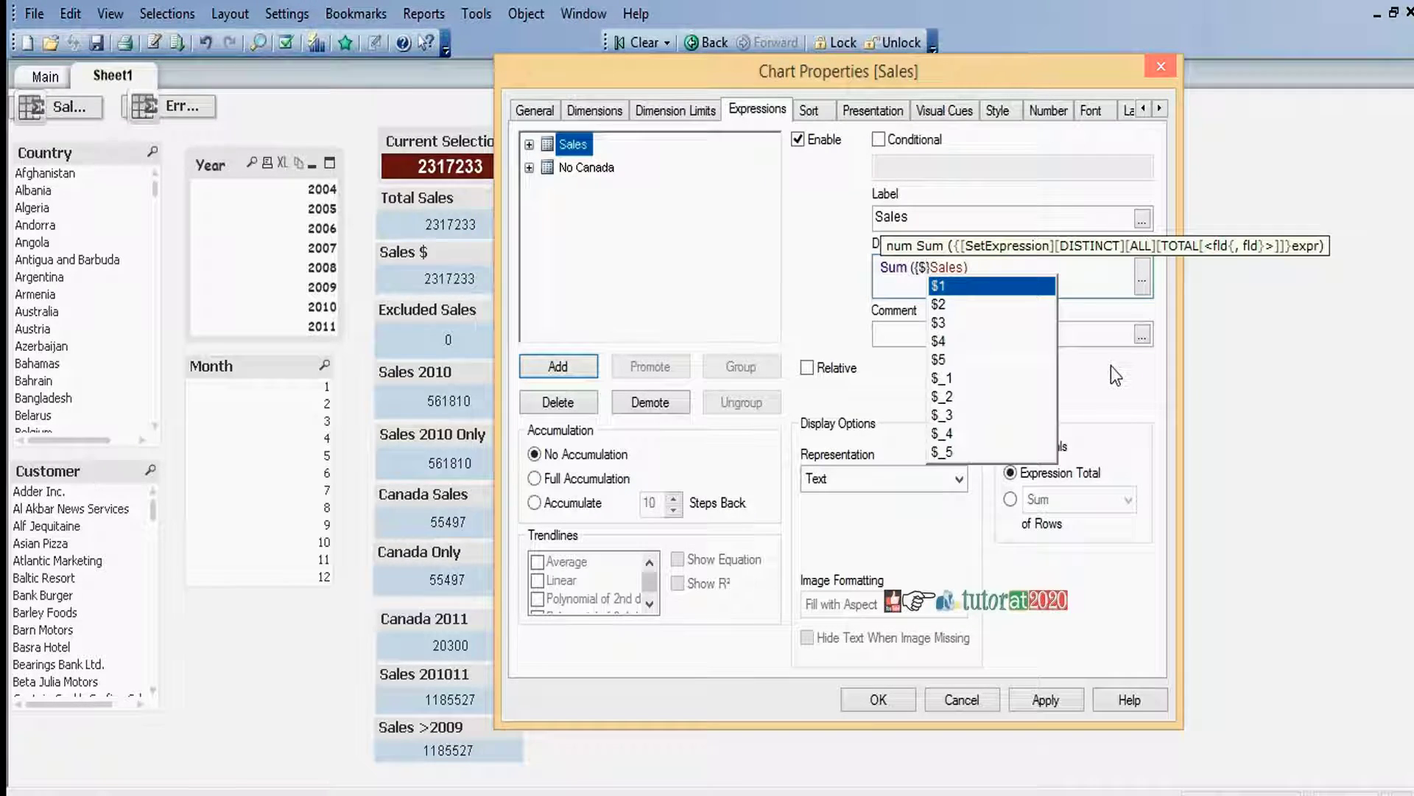
Fill the Sales expression's set modifier with Country= to ignore country selections, and check it against the No Canada definition and the table.
key("Left")
key("Left")
type("Coun")
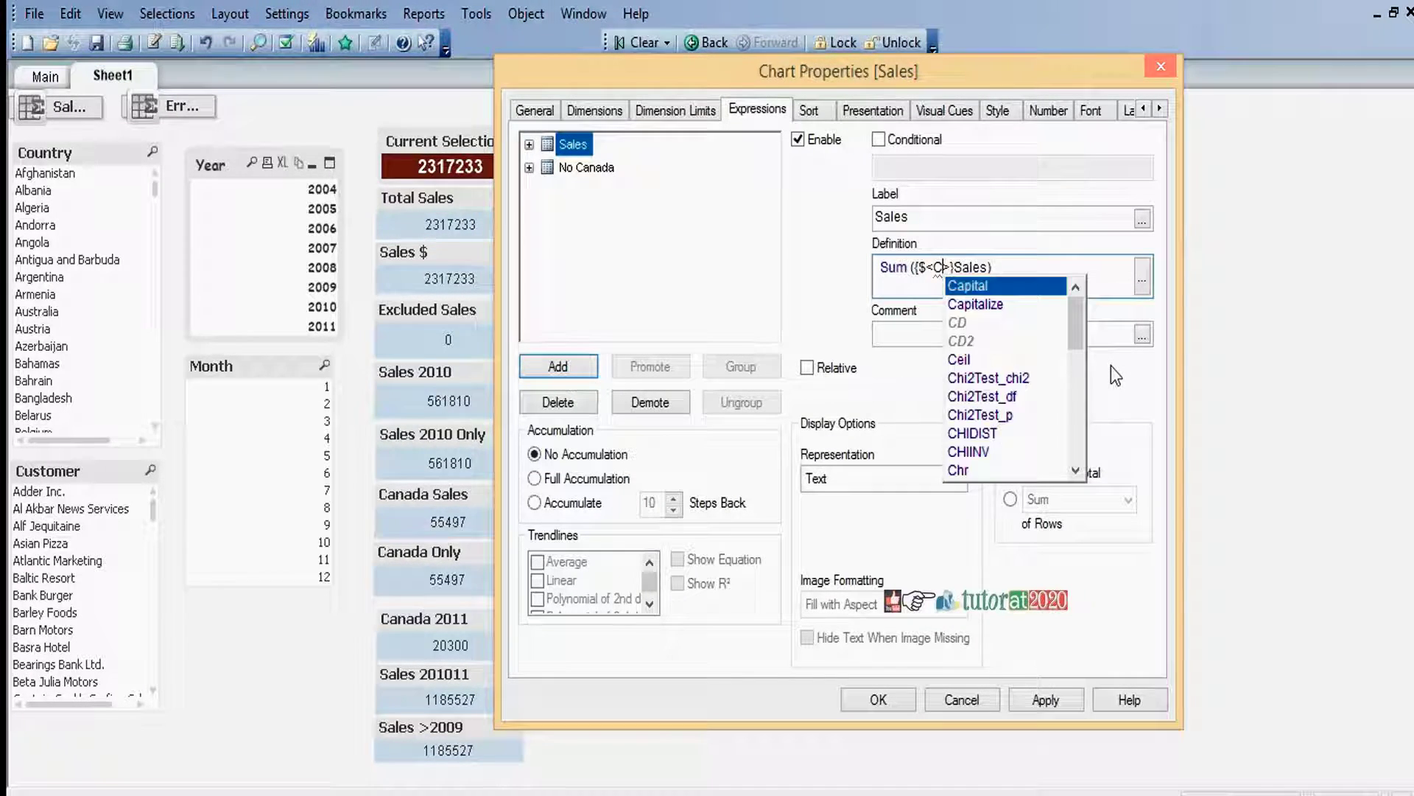
key("Down")
key("Return")
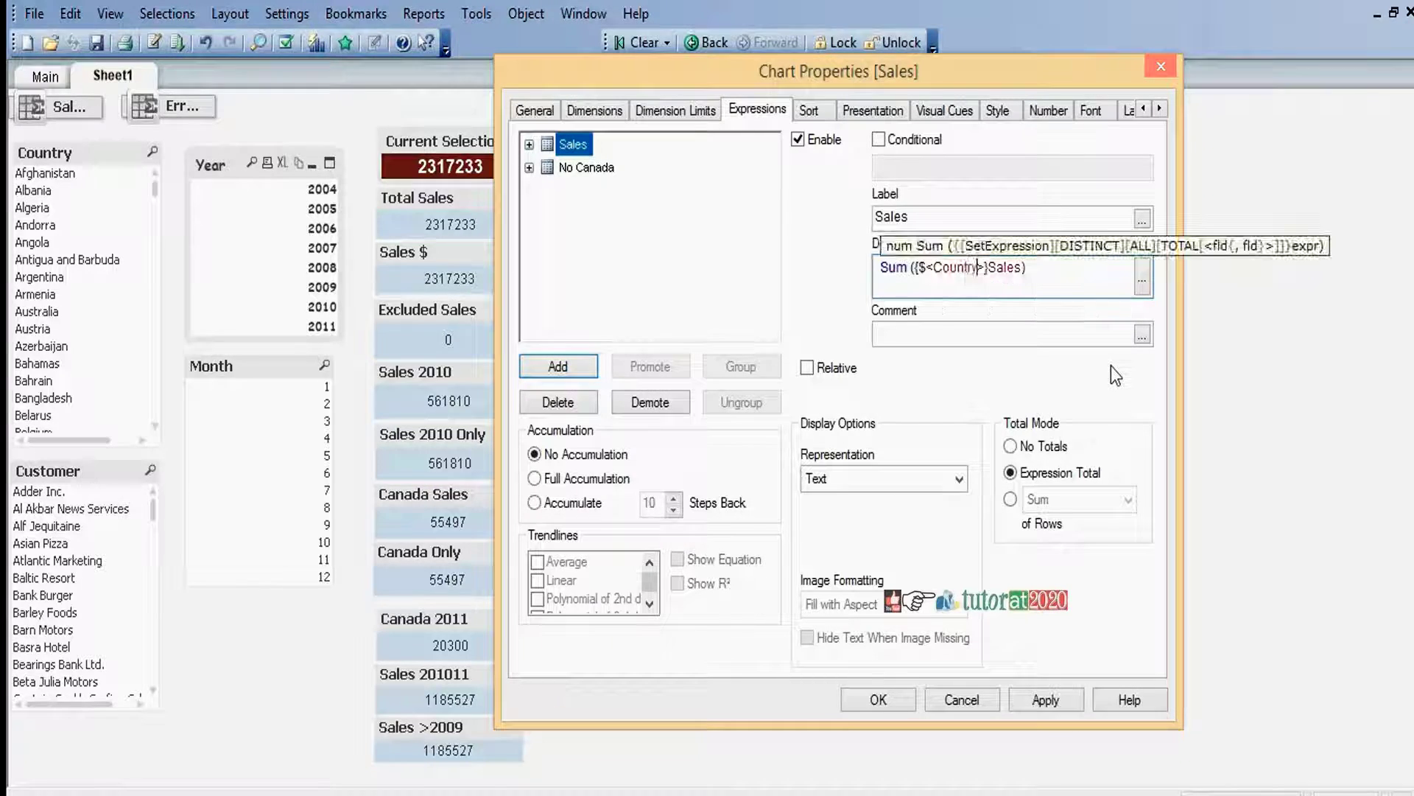
type("=")
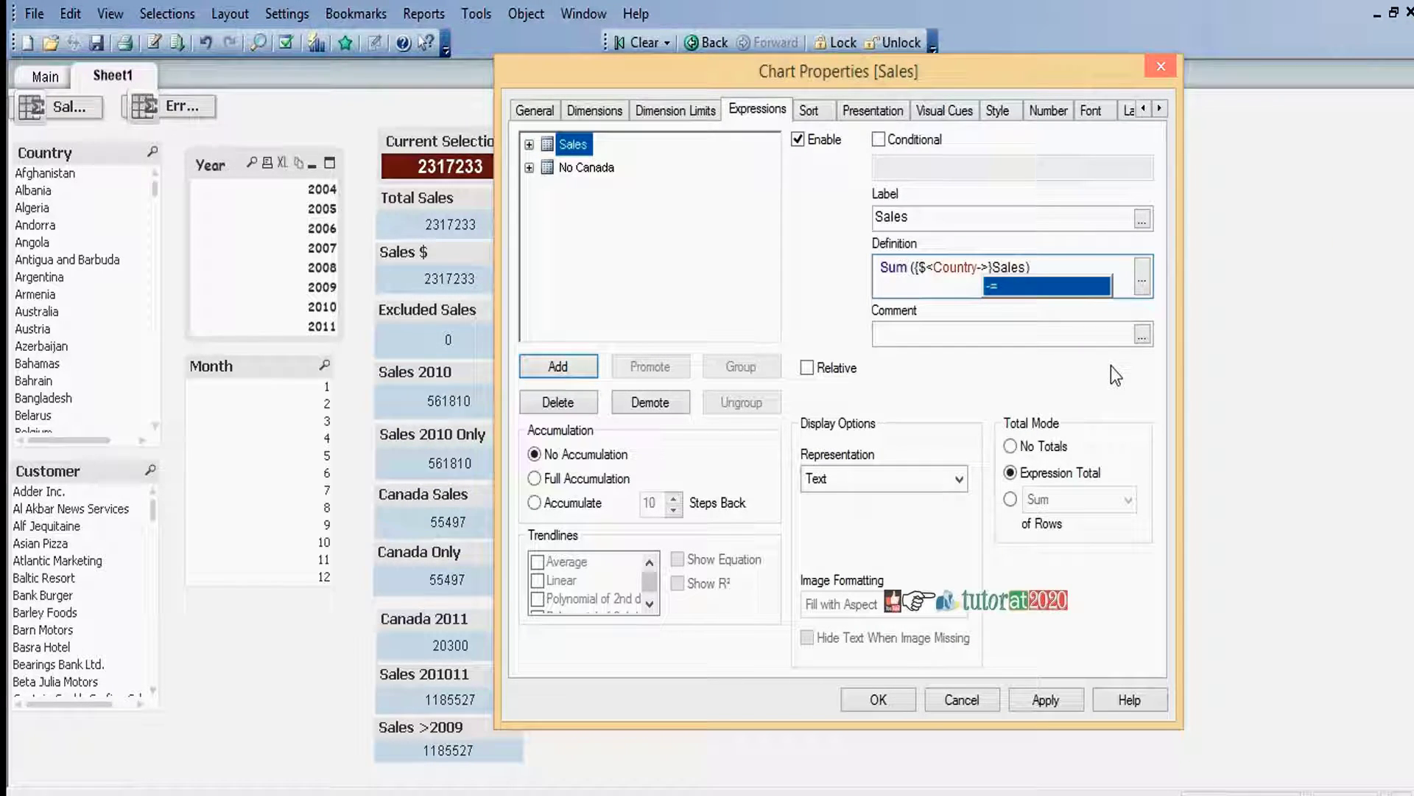
key("BackSpace")
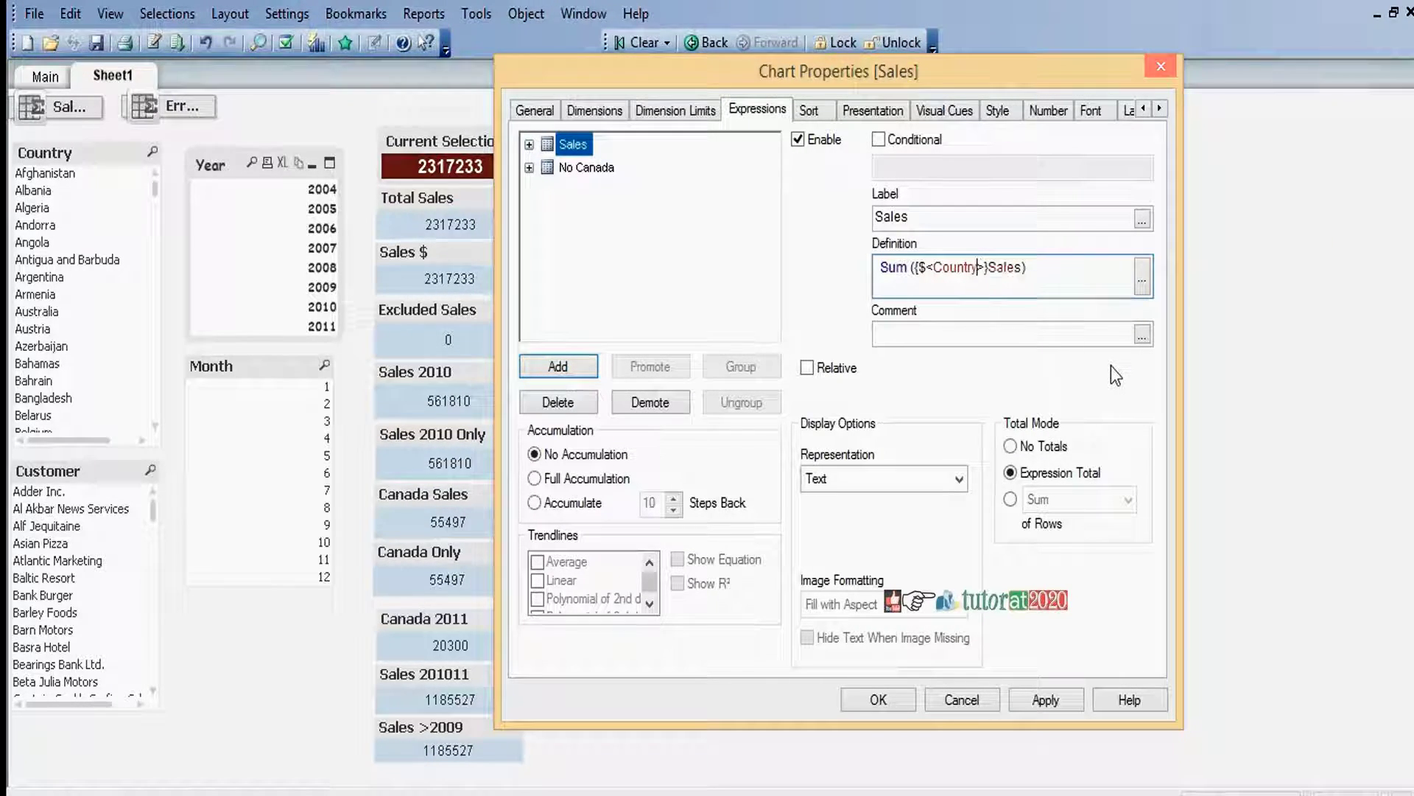
type("=")
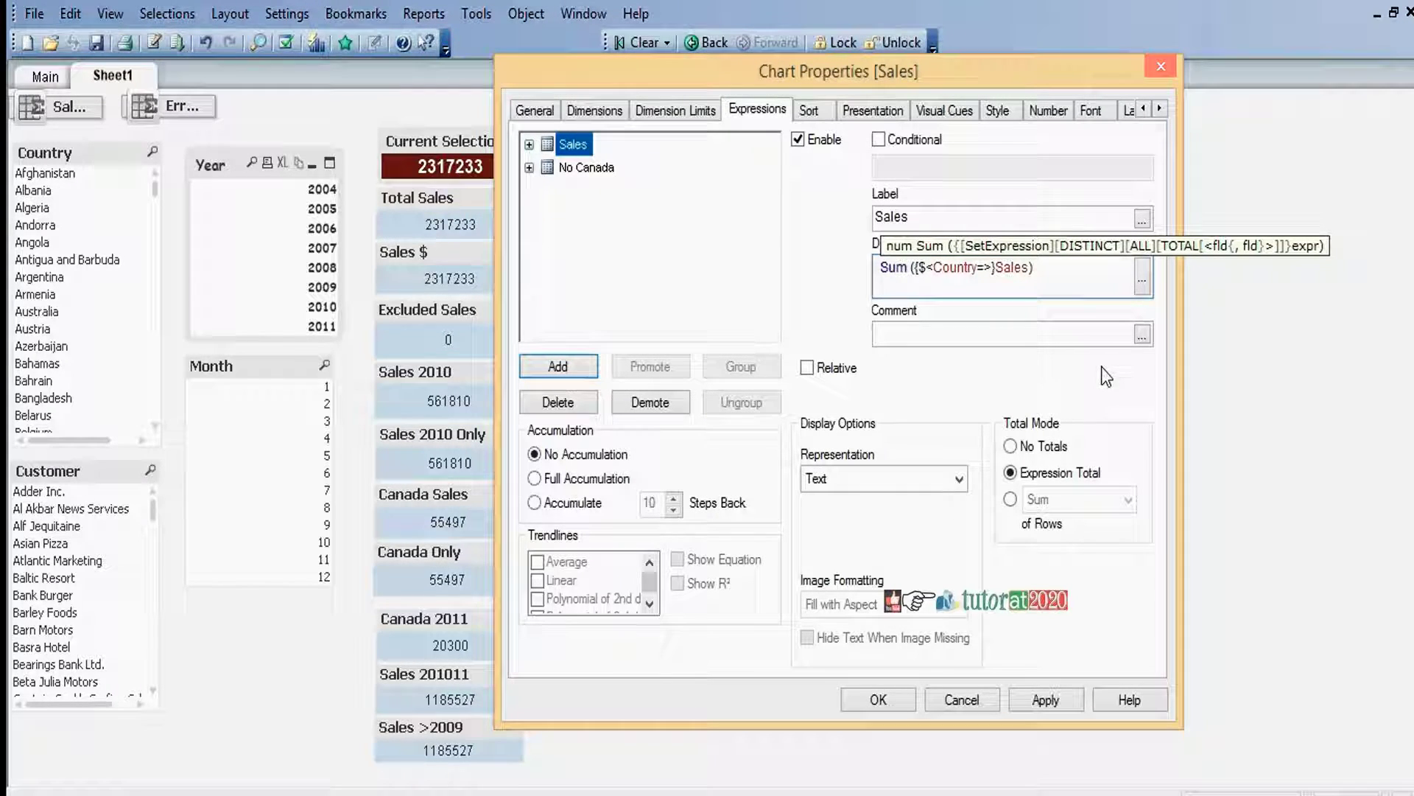
left_click(577, 166)
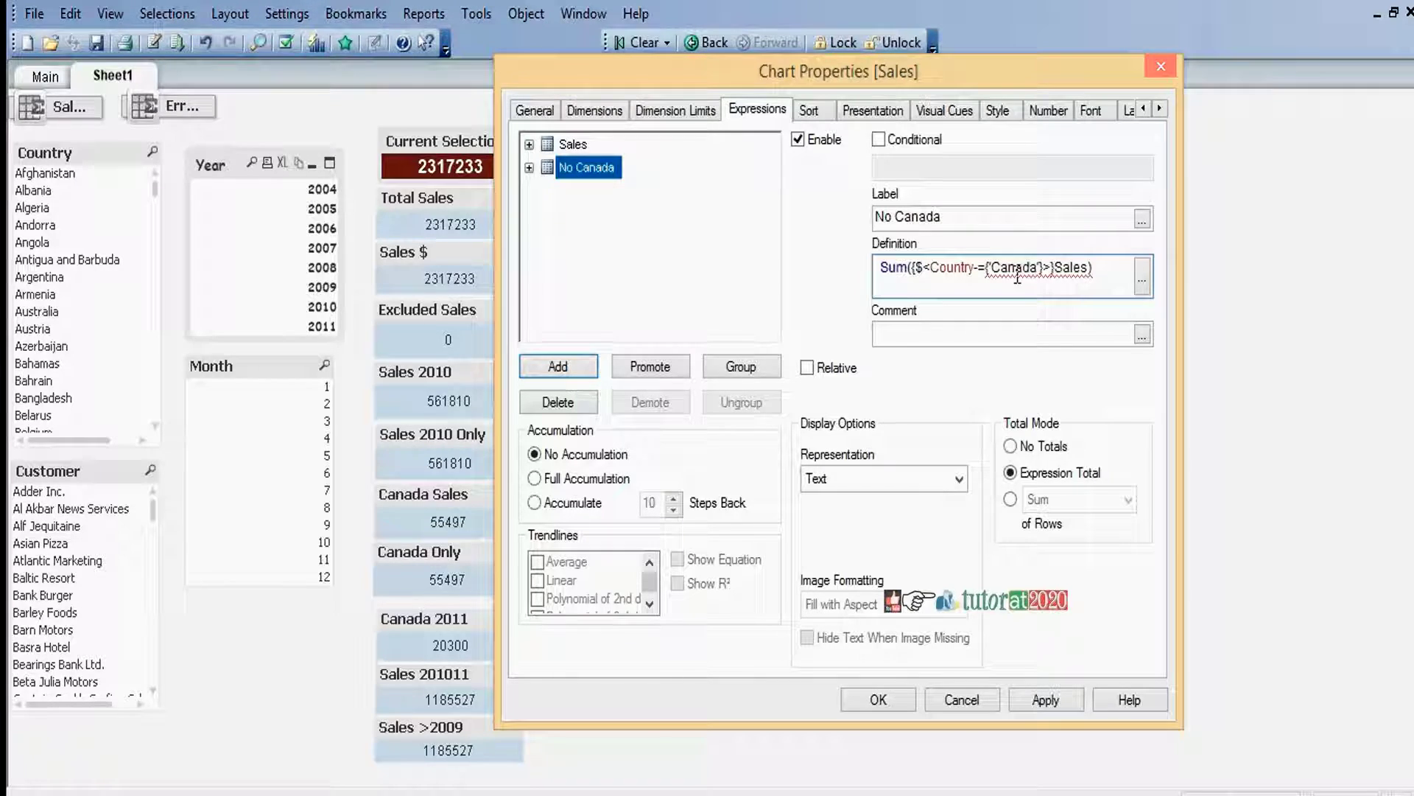
left_click(573, 144)
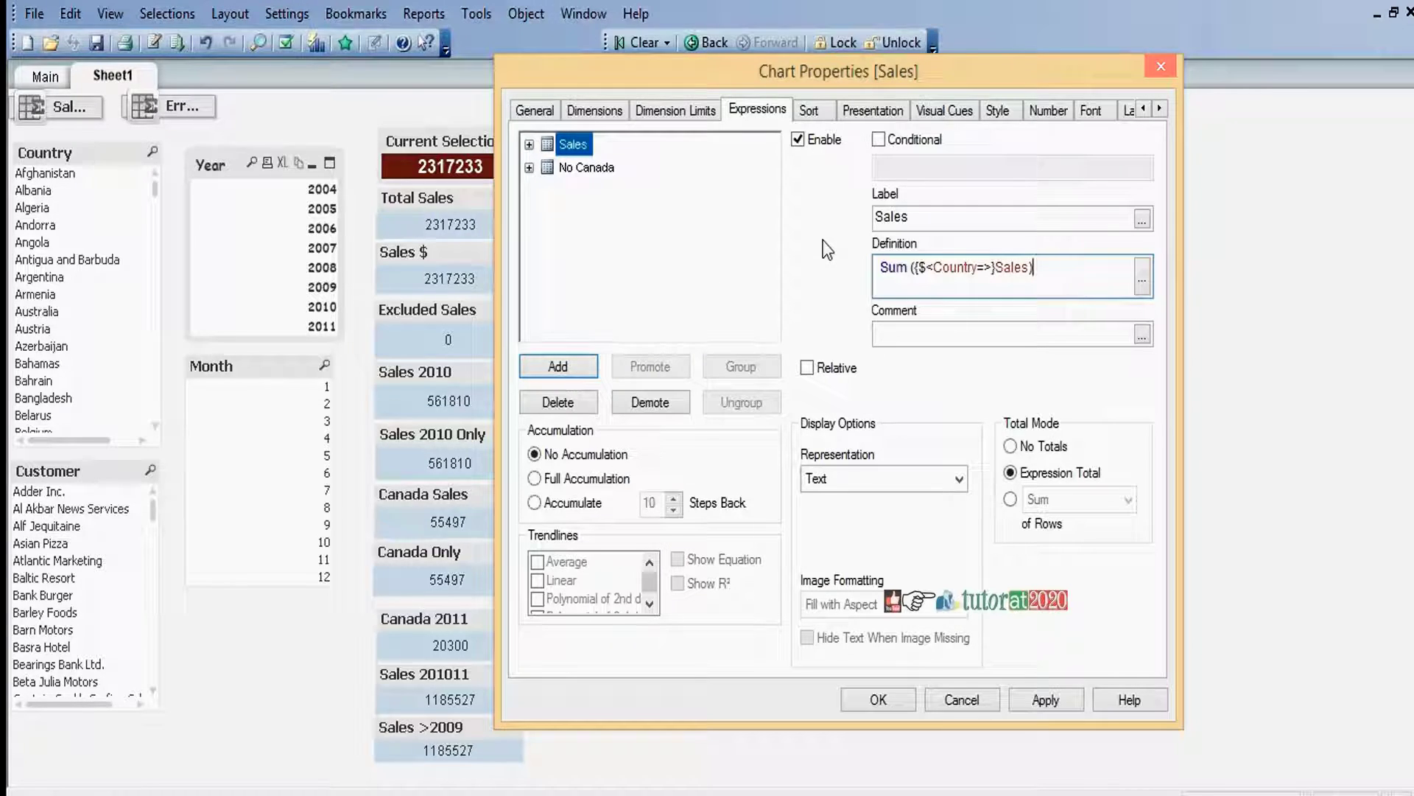
left_click_drag(882, 69, 905, 493)
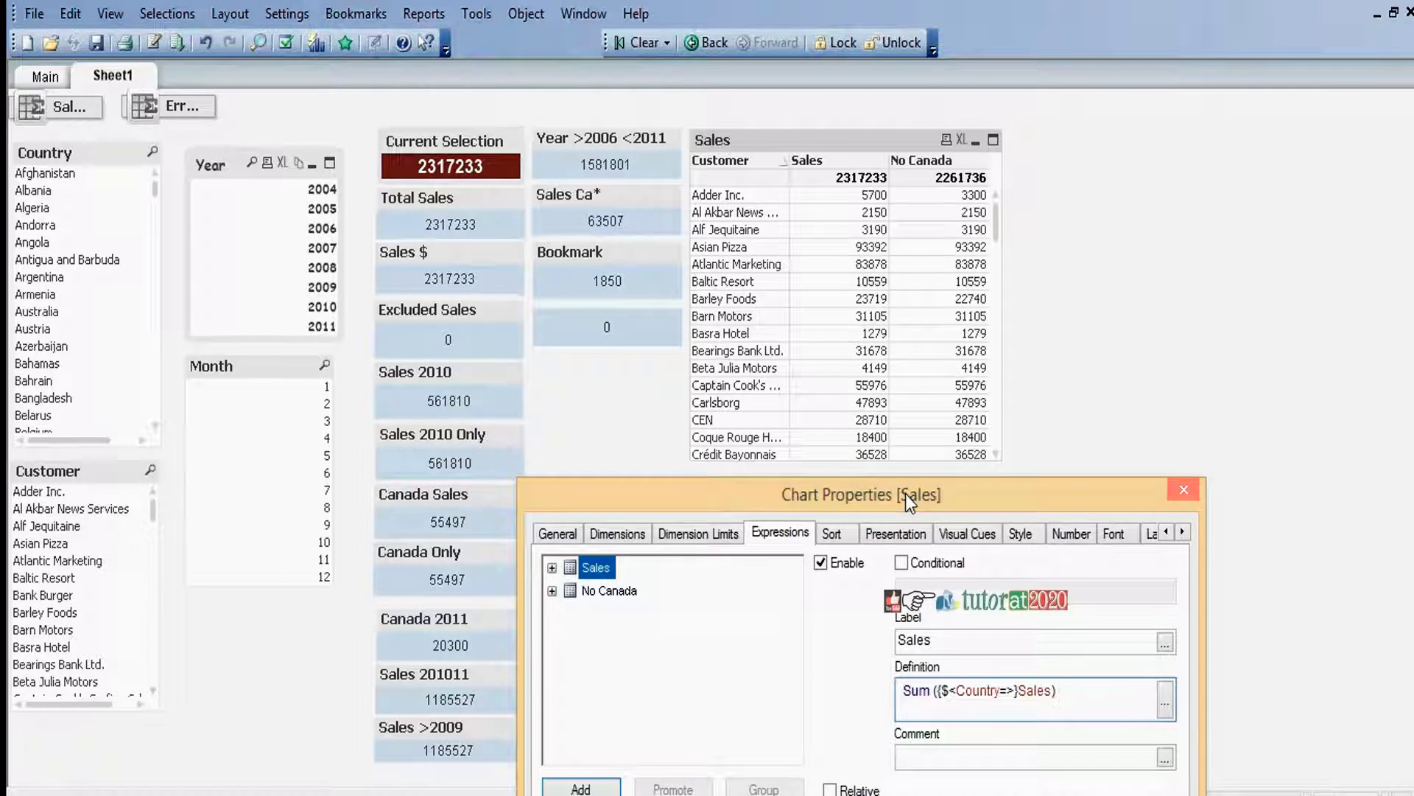
left_click_drag(905, 494, 806, 113)
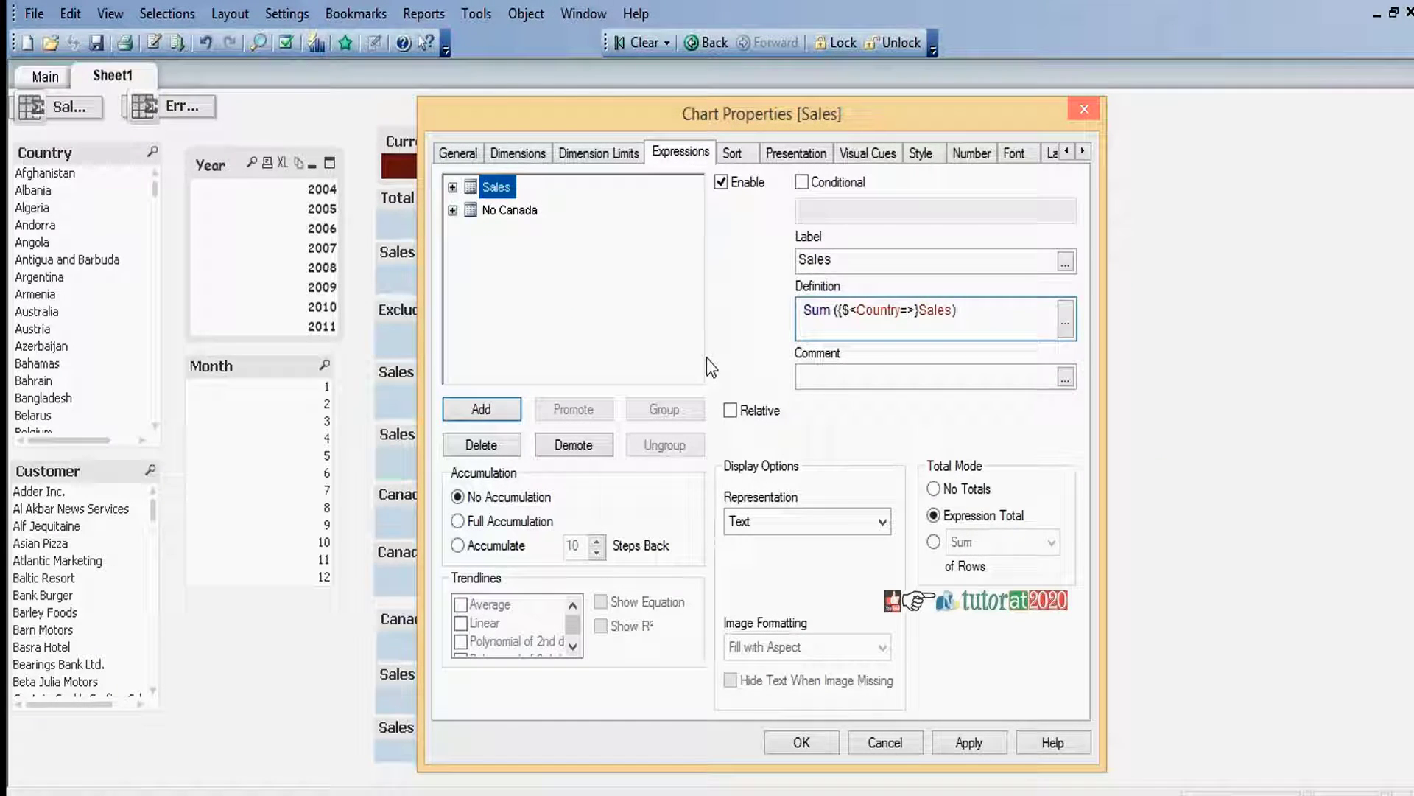
Append Country= after the Canada exclusion in the No Canada expression's set modifier, and apply the chart changes.
left_click(510, 211)
left_click(998, 329)
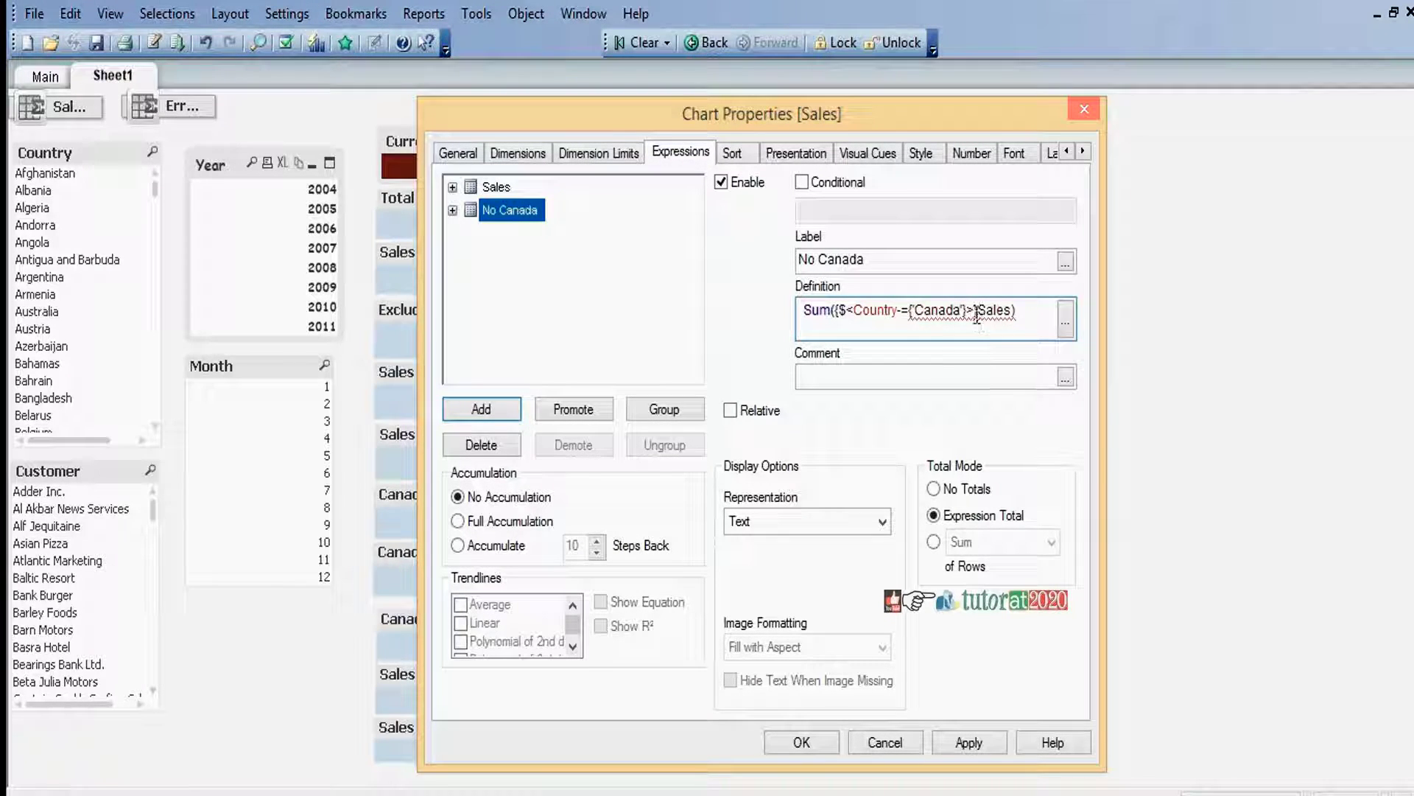
left_click(968, 313)
type(",Cou")
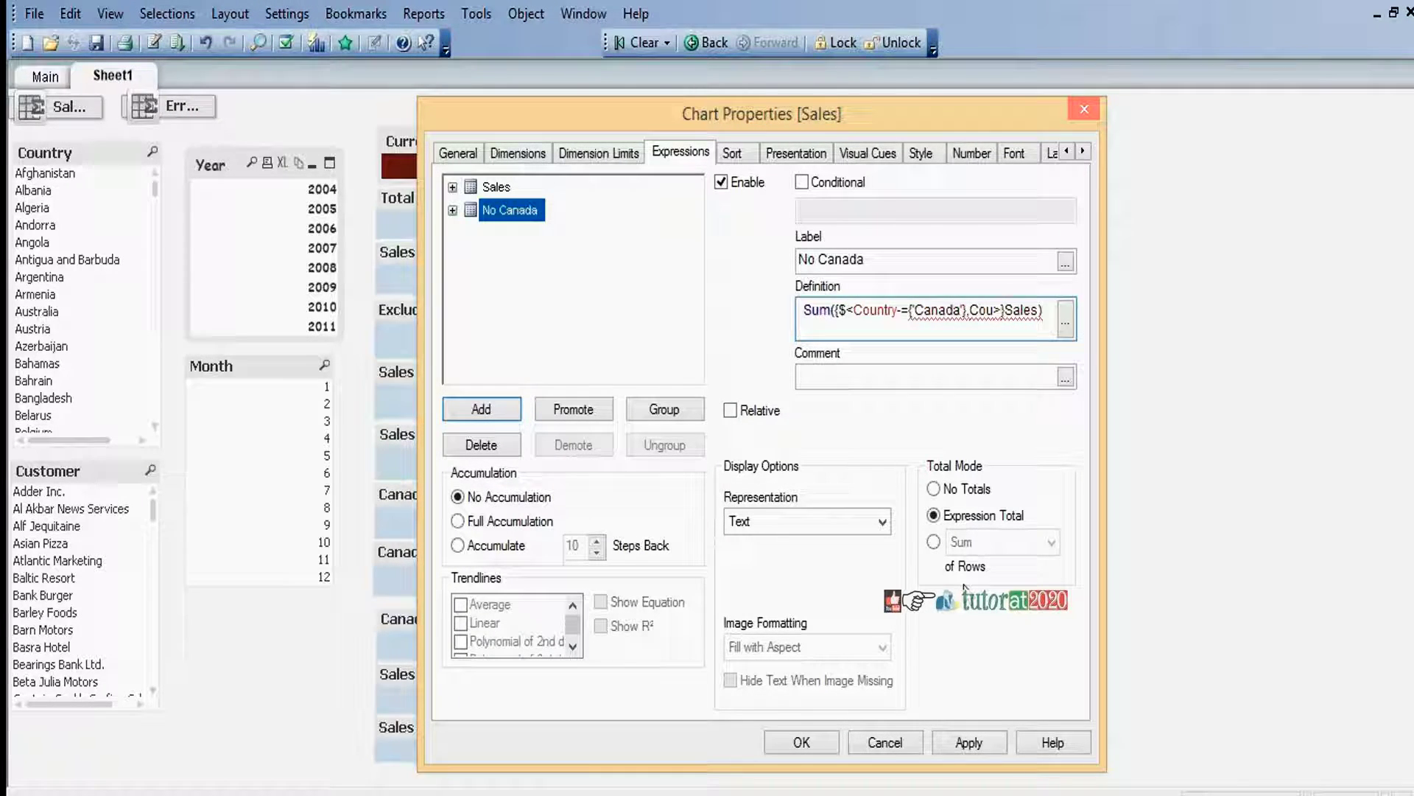
key("BackSpace")
key("BackSpace")
key("BackSpace")
key("BackSpace")
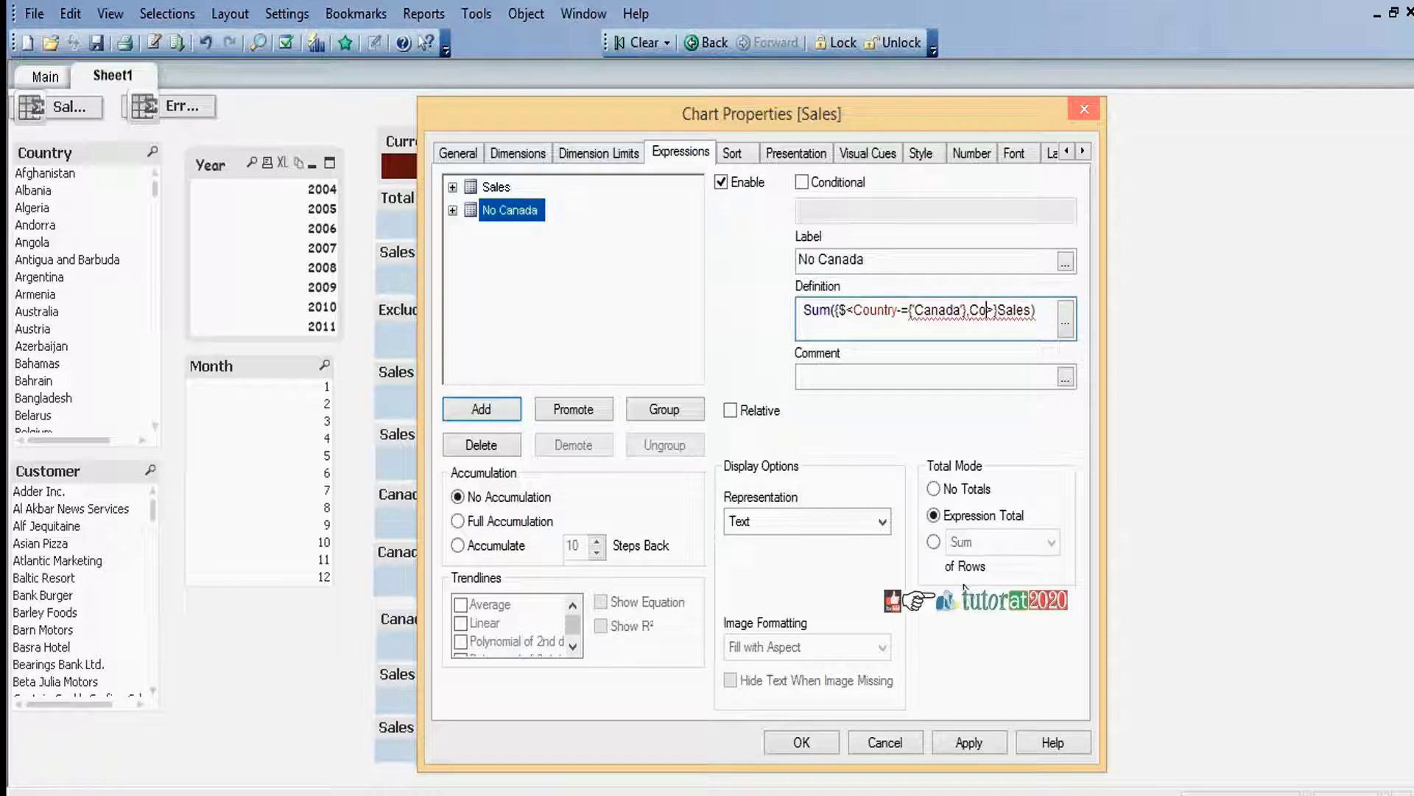
type(",Coun")
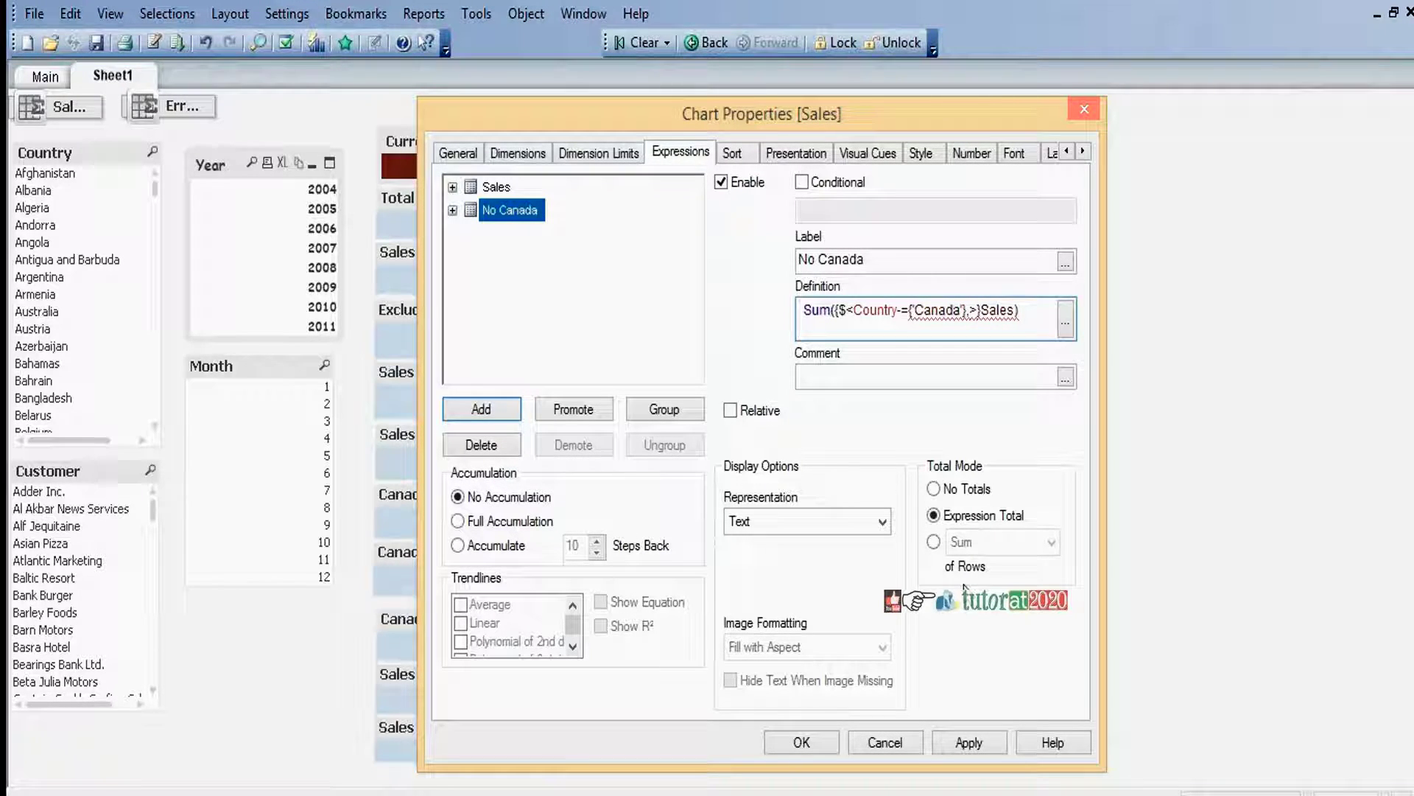
type("try")
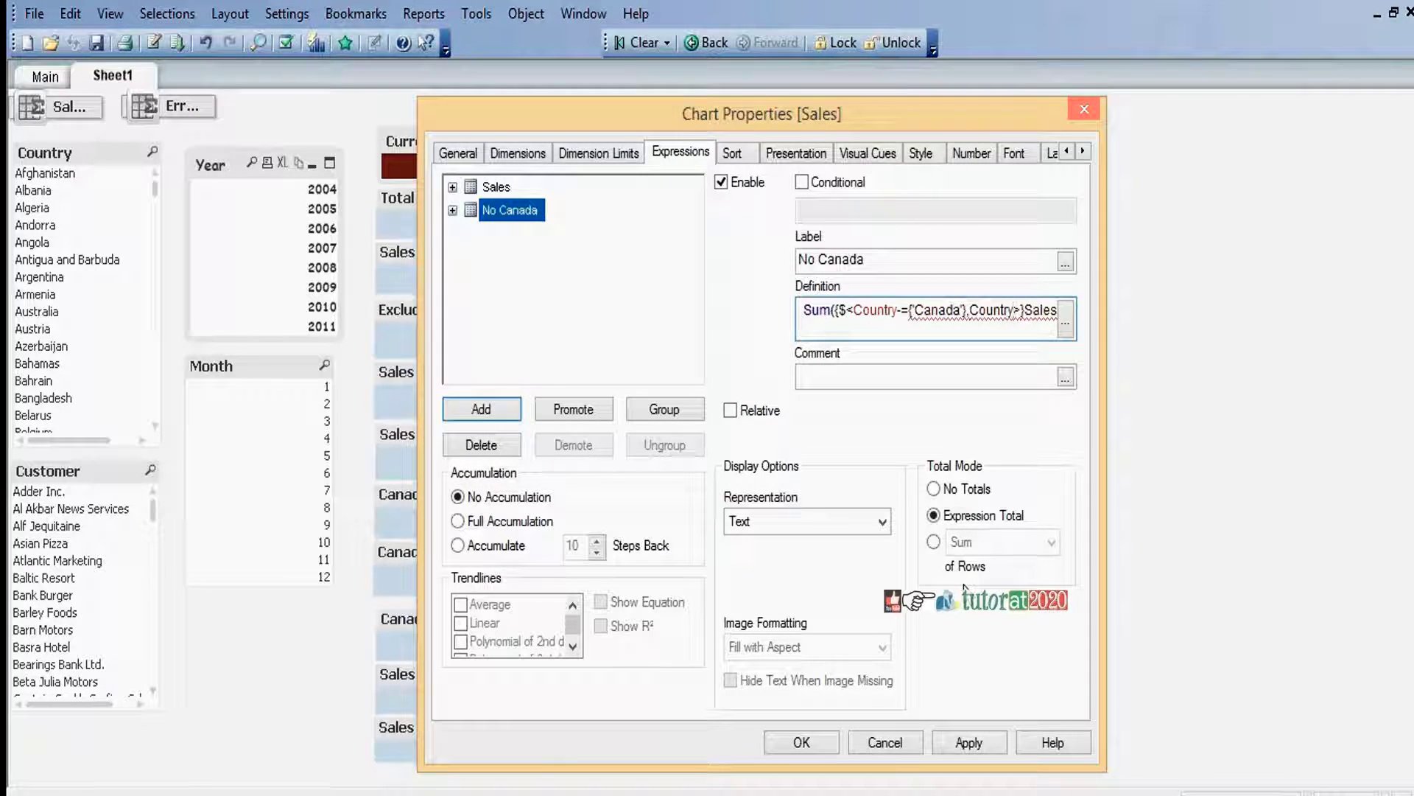
type("=")
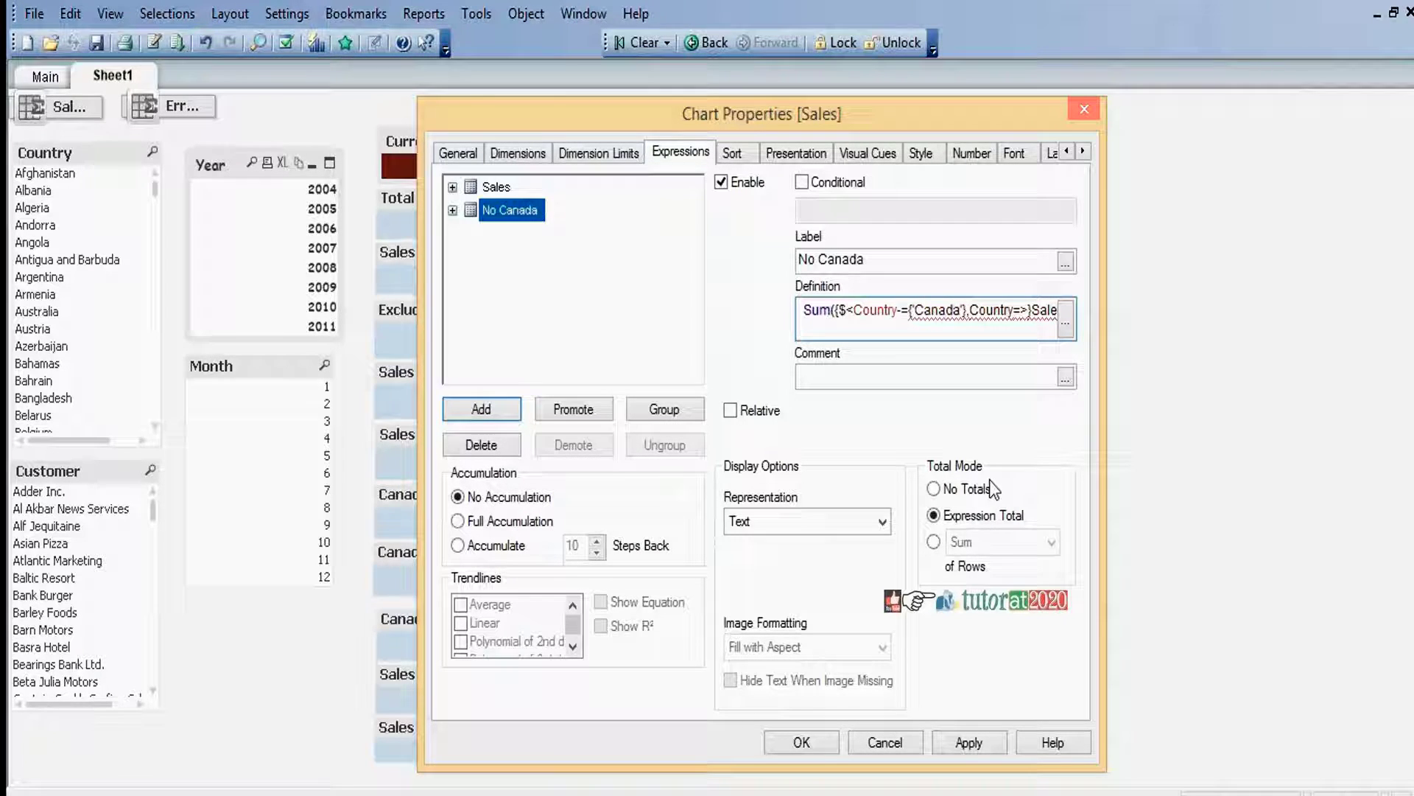
left_click(961, 746)
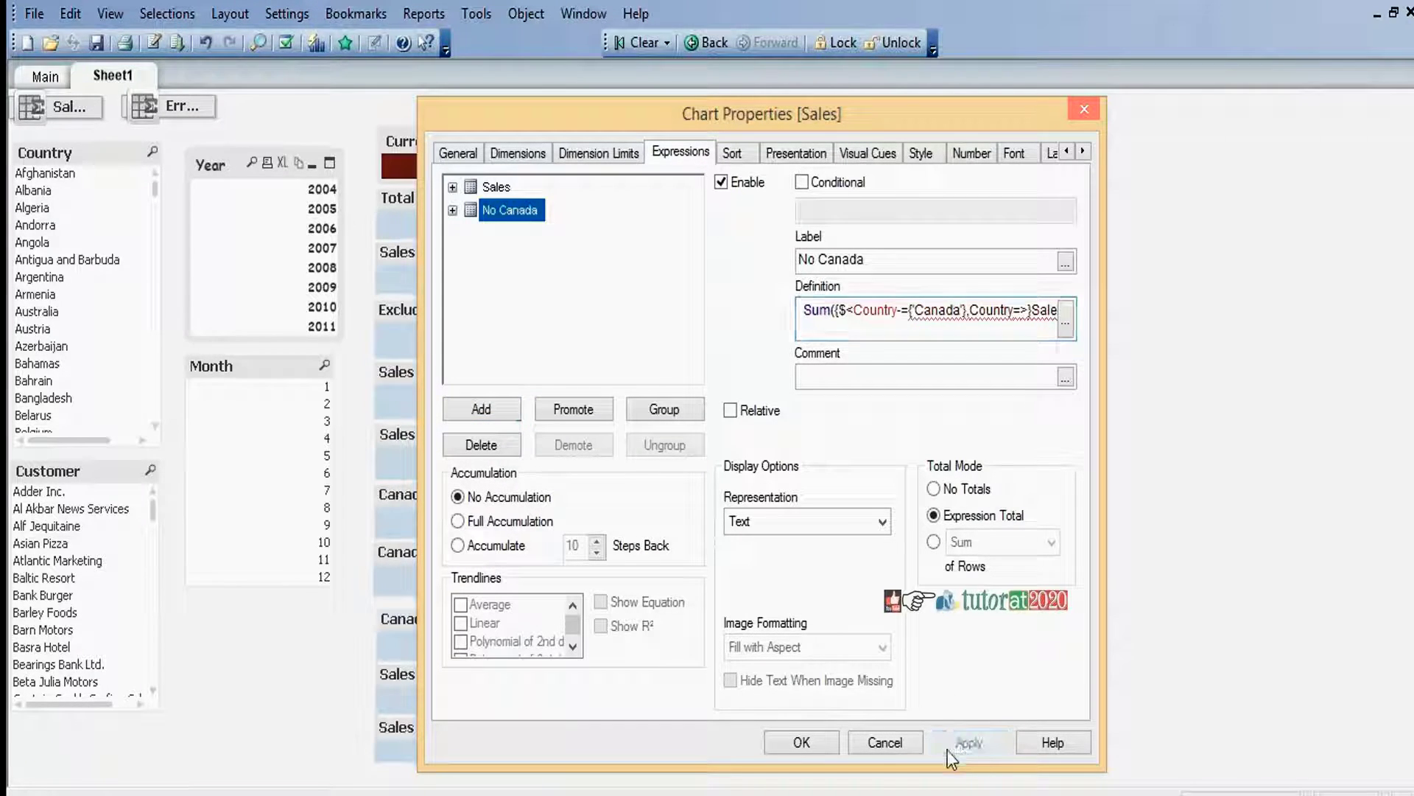
left_click(816, 741)
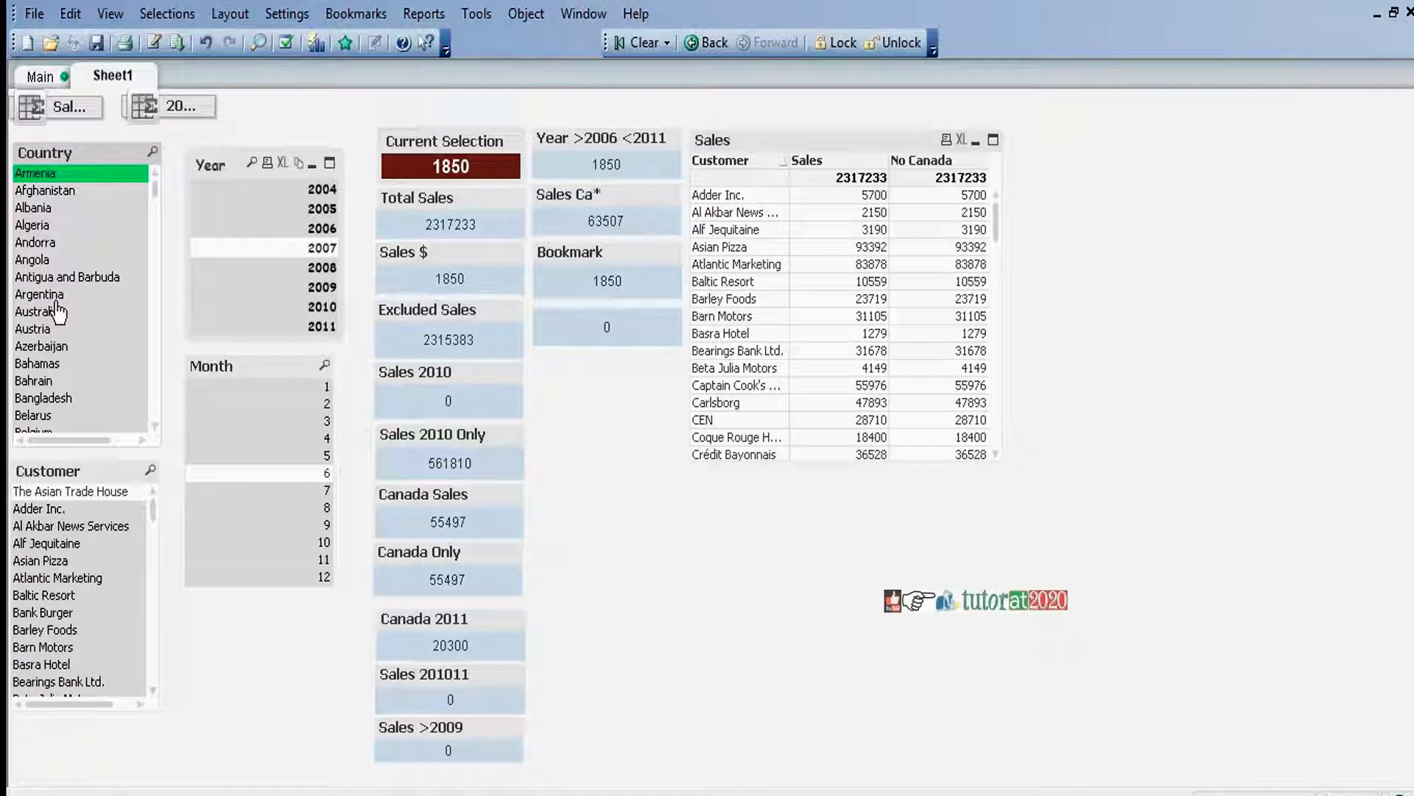
Remove the appended Country= from the No Canada expression's set modifier, leaving Country-={'Canada'}, and accept the chart changes.
right_click(878, 143)
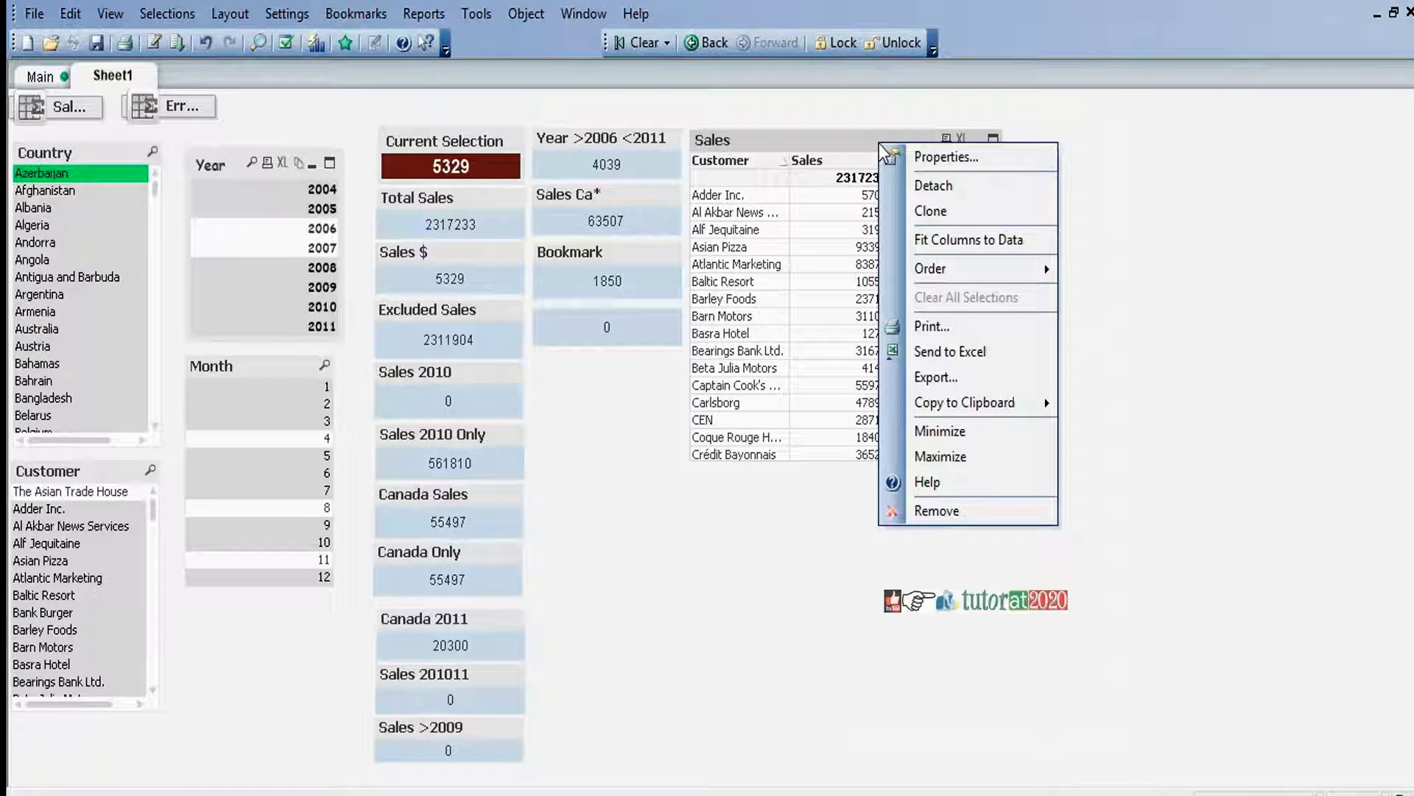
left_click(917, 157)
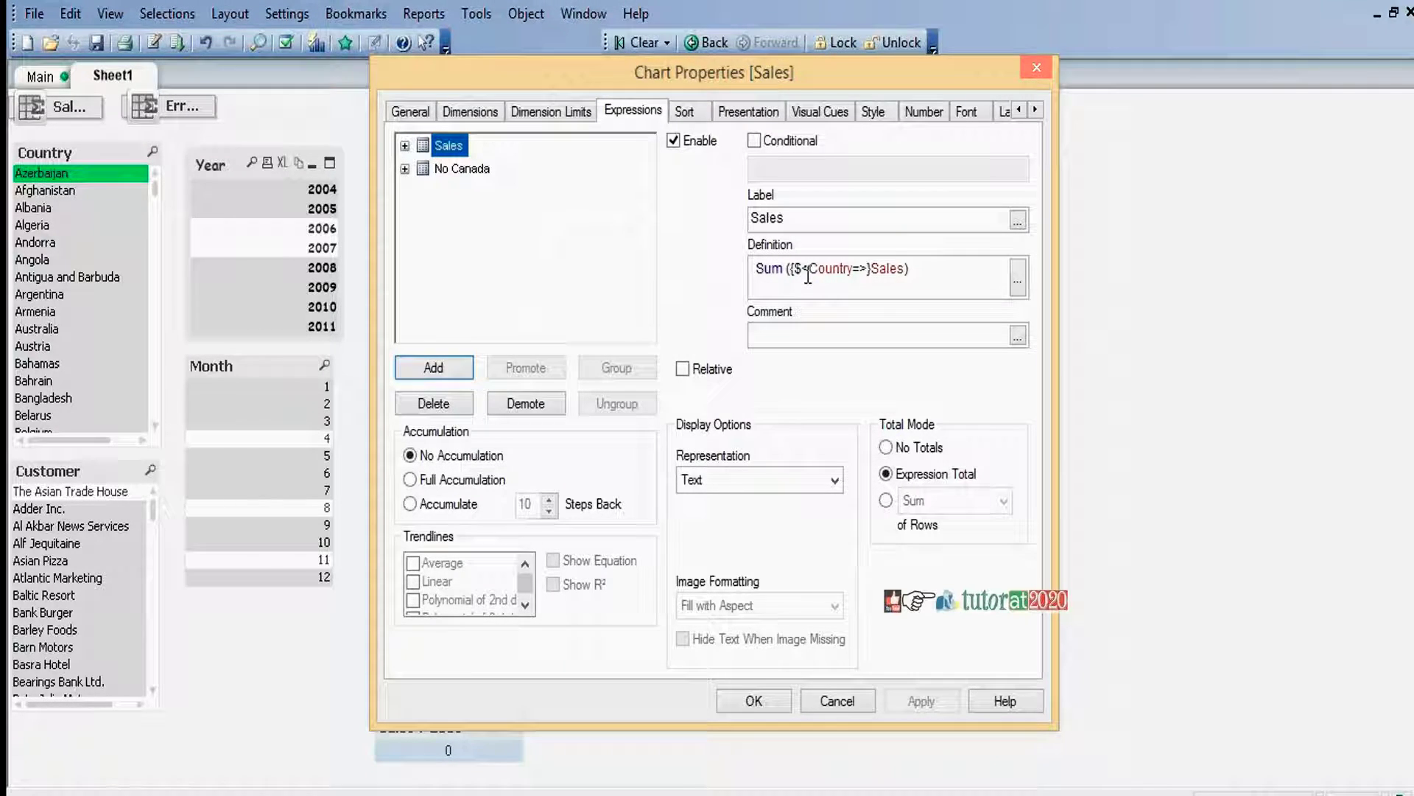
mouse_move(843, 76)
left_mouse_down()
mouse_move(910, 280)
mouse_move(921, 479)
mouse_move(829, 92)
left_mouse_up()
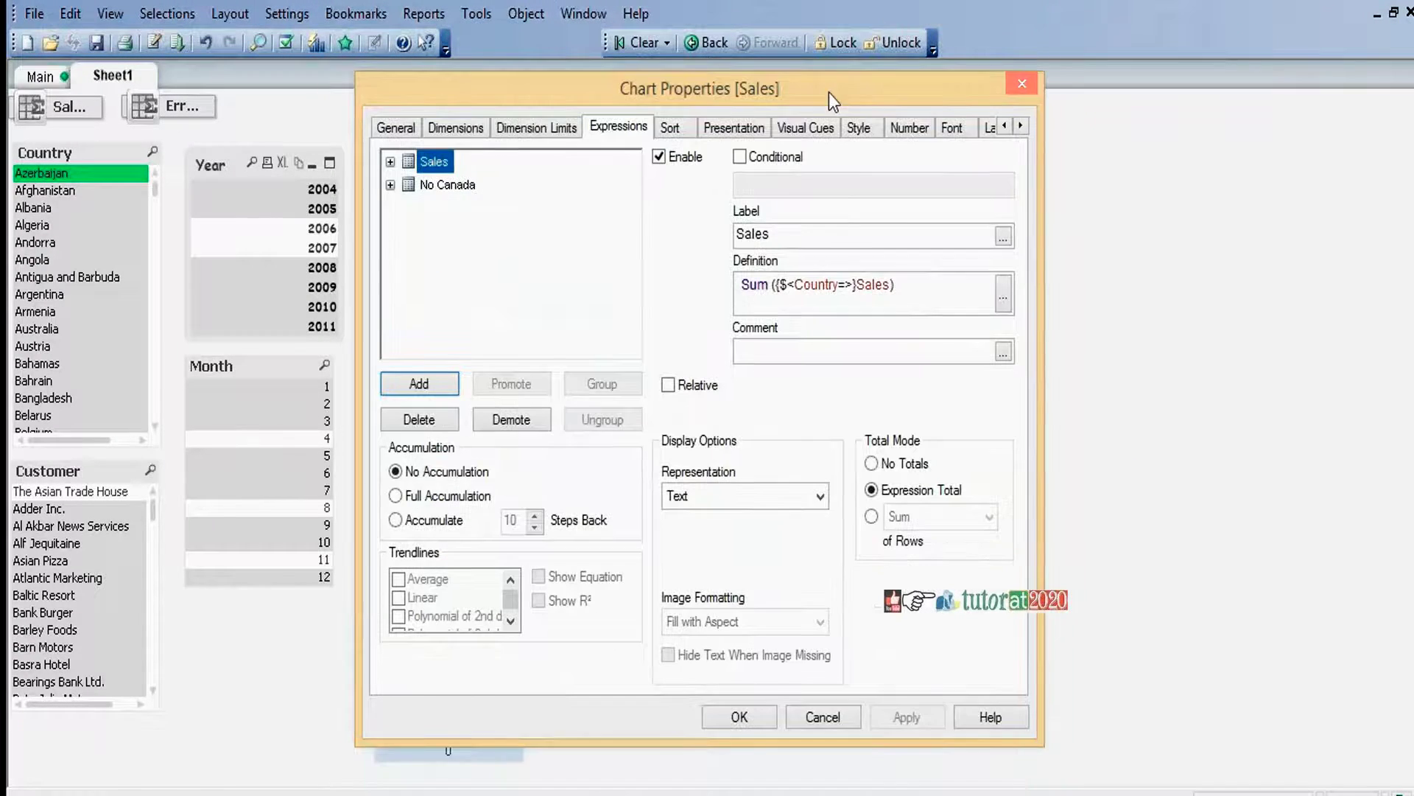
left_click(447, 184)
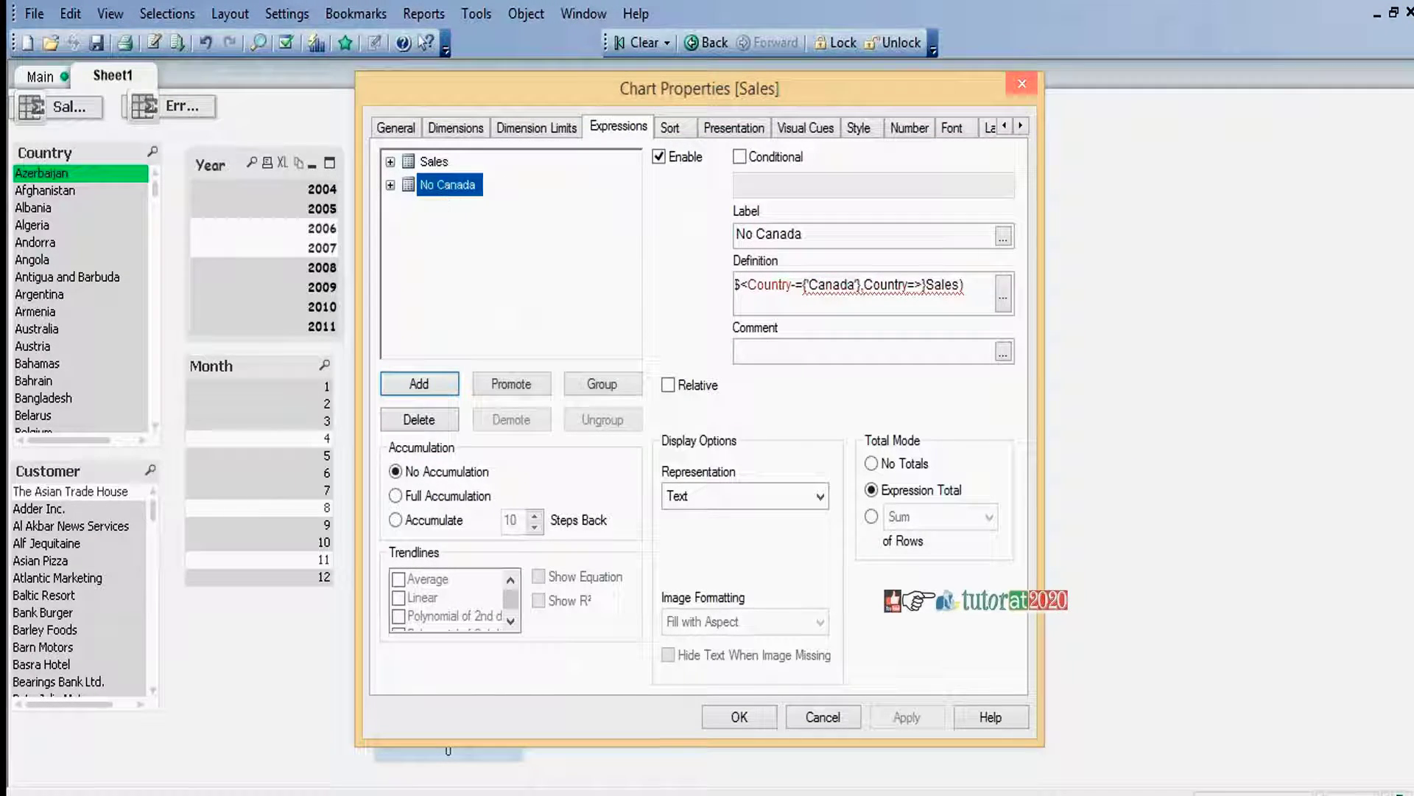
left_click(919, 286)
key("BackSpace")
key("BackSpace")
key("BackSpace")
key("BackSpace")
key("BackSpace")
key("BackSpace")
key("BackSpace")
key("BackSpace")
key("BackSpace")
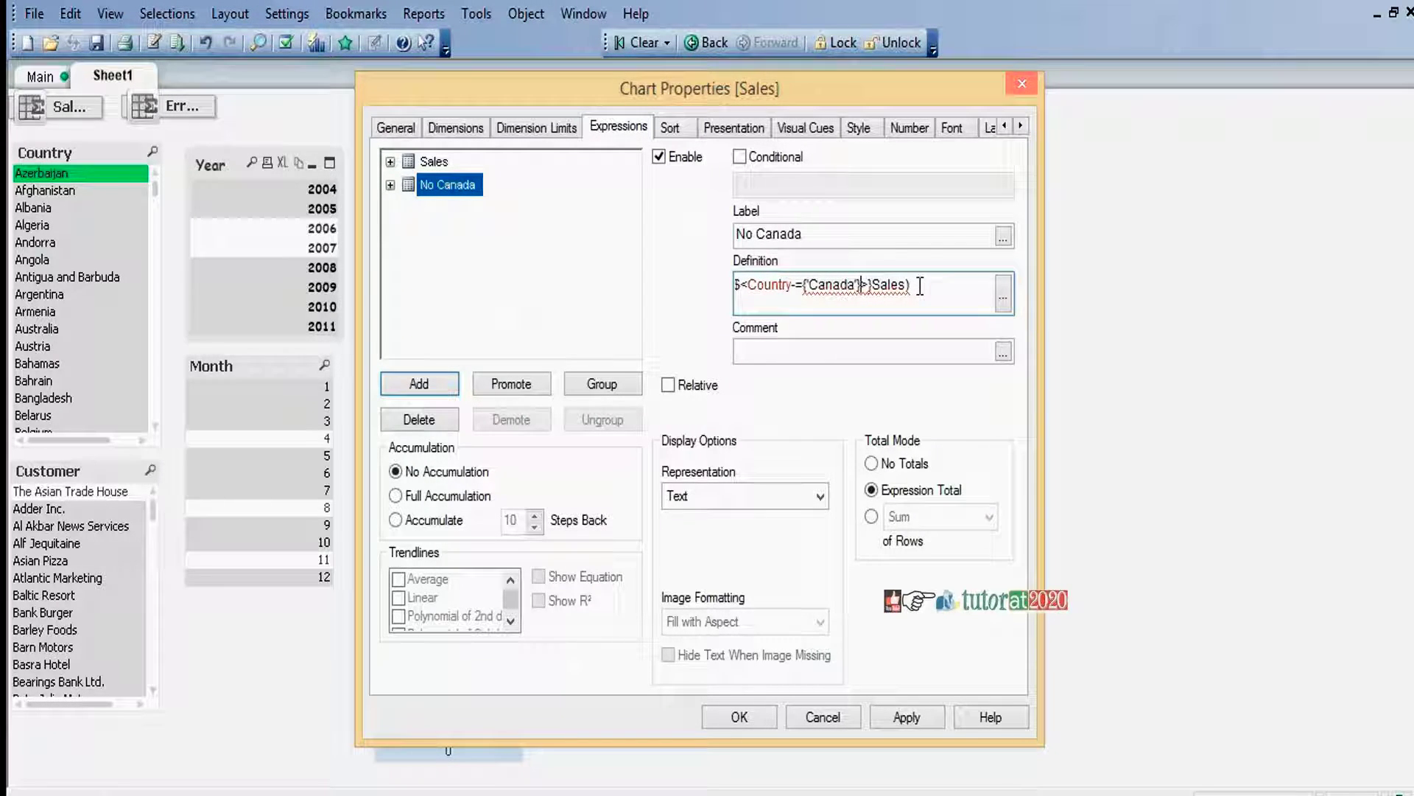
left_click(906, 717)
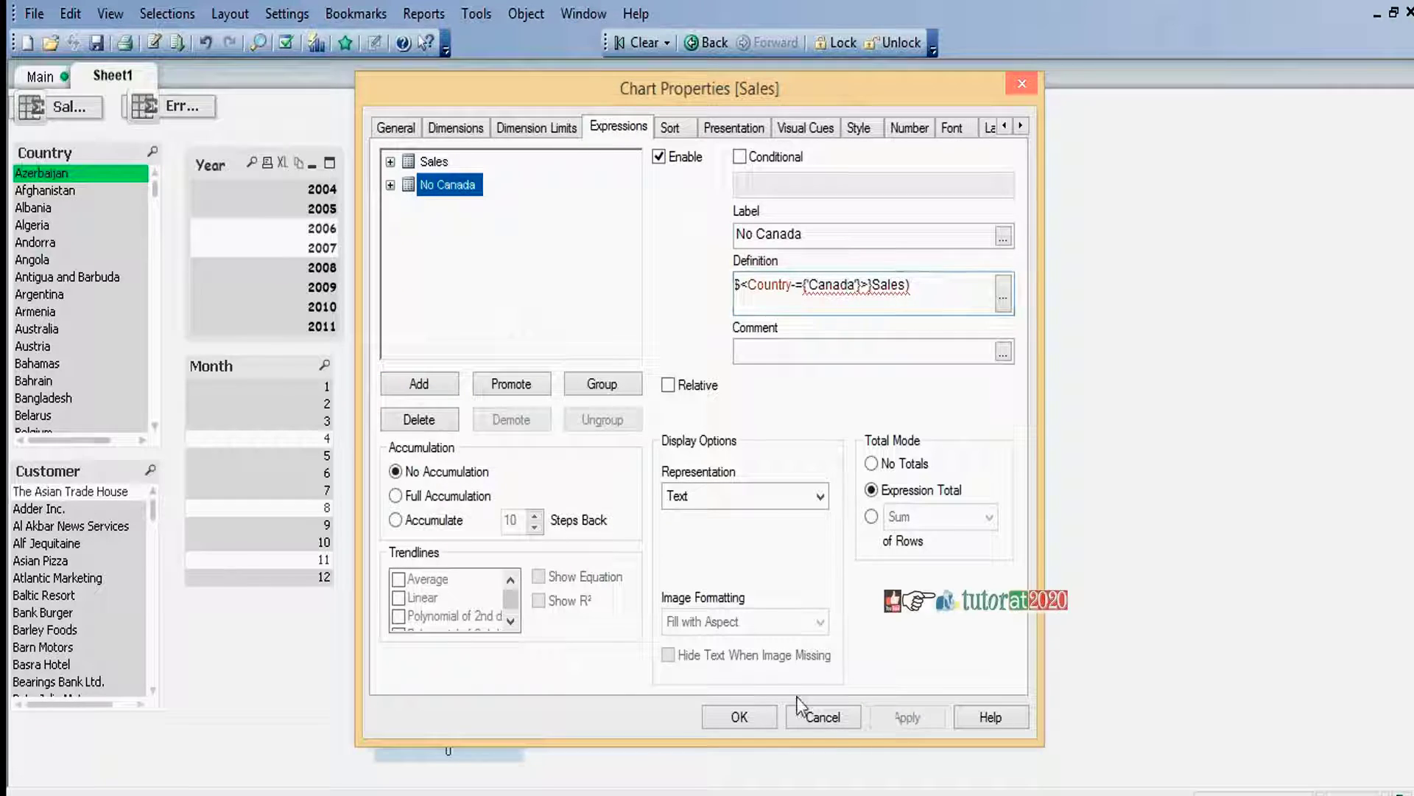
left_click(776, 708)
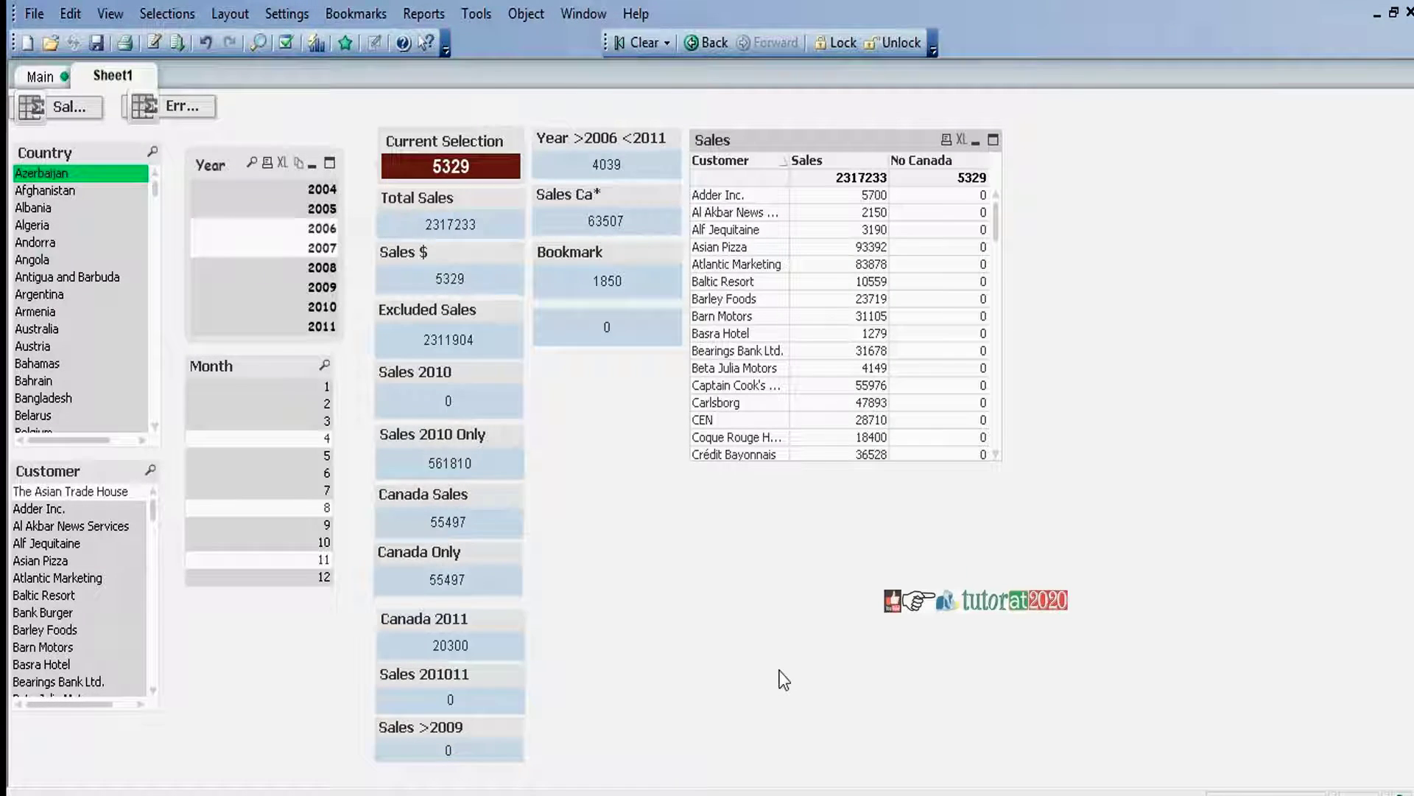
Clear all selections and remove the set modifier {$<Country=>} from the Sales expression, restoring Sum (Sales).
left_click(645, 44)
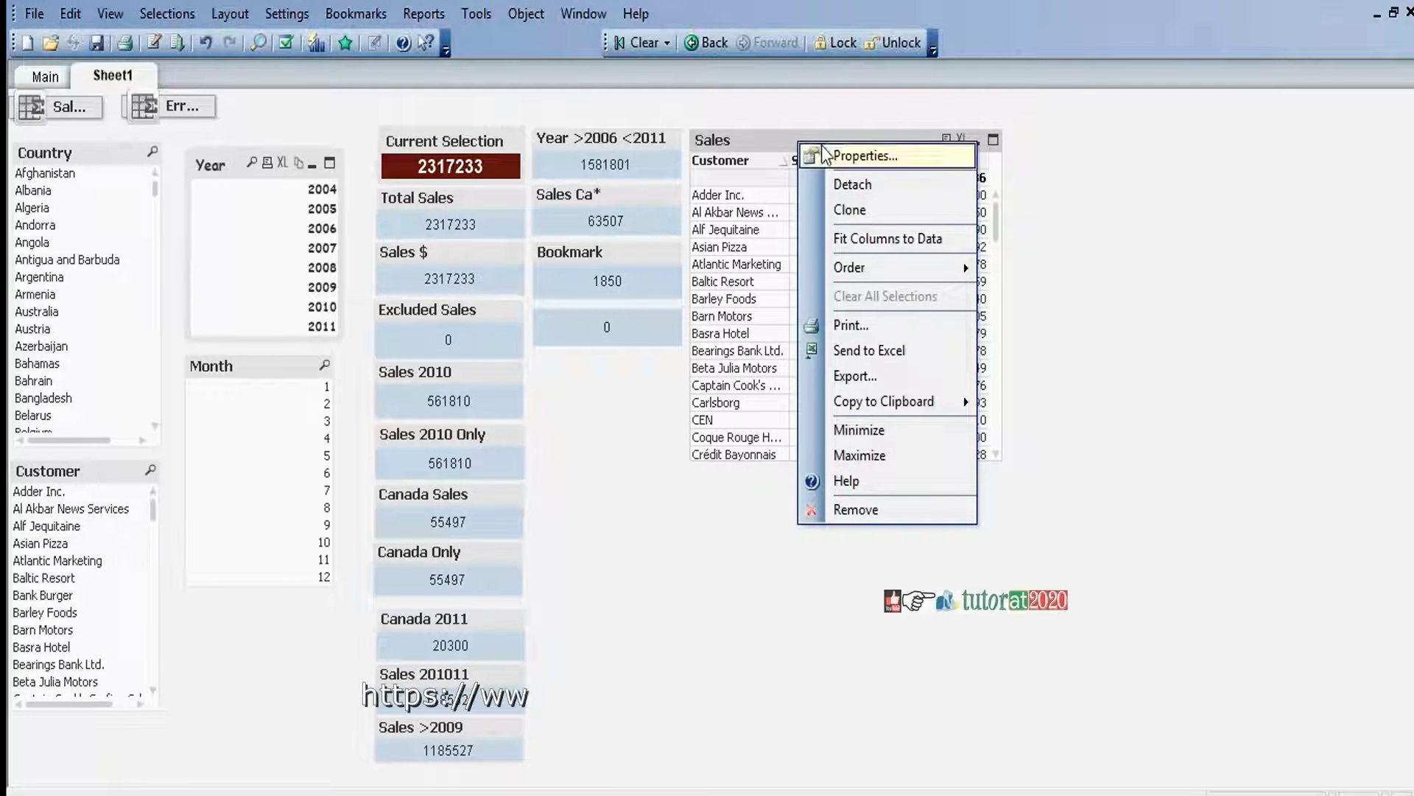
left_click(818, 154)
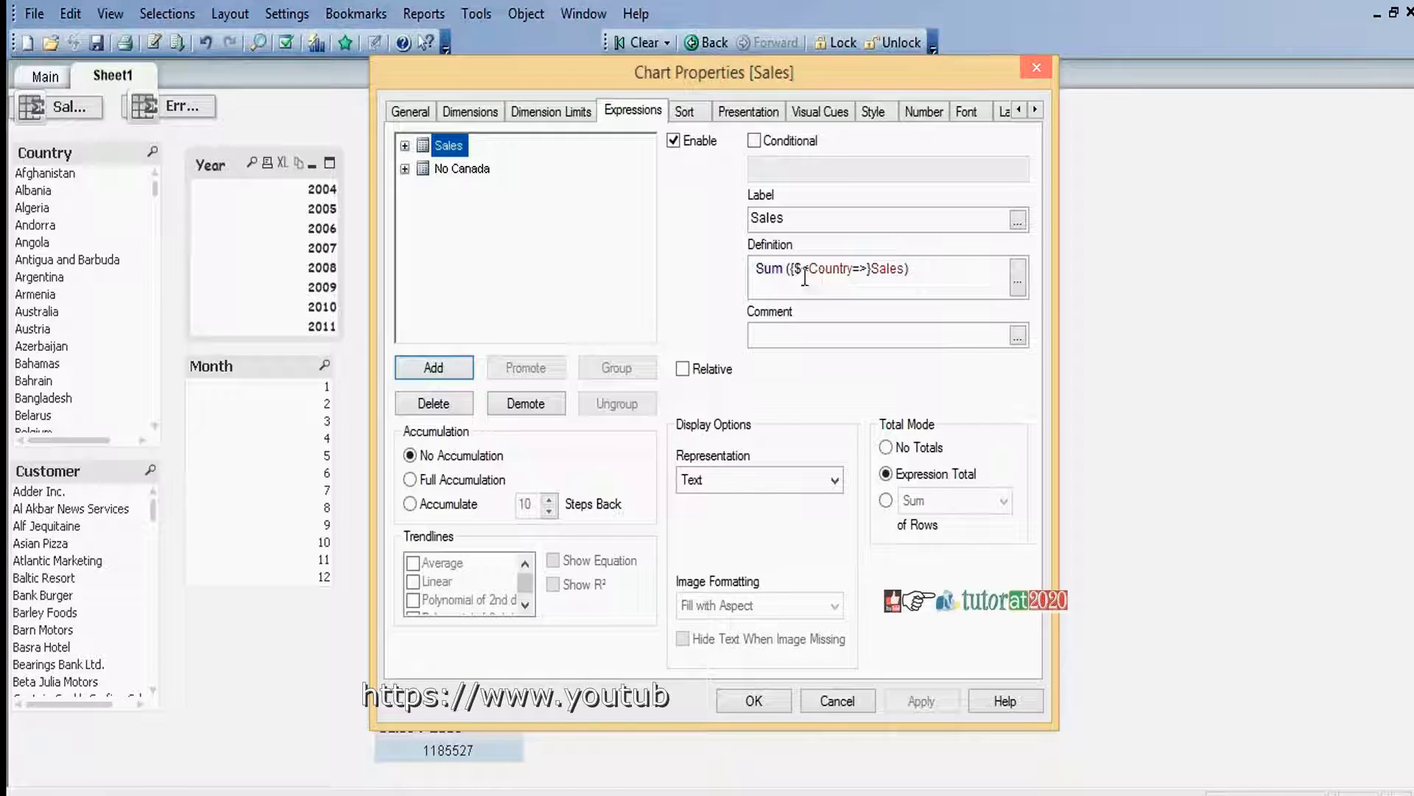
left_click_drag(790, 268, 872, 266)
key("Delete")
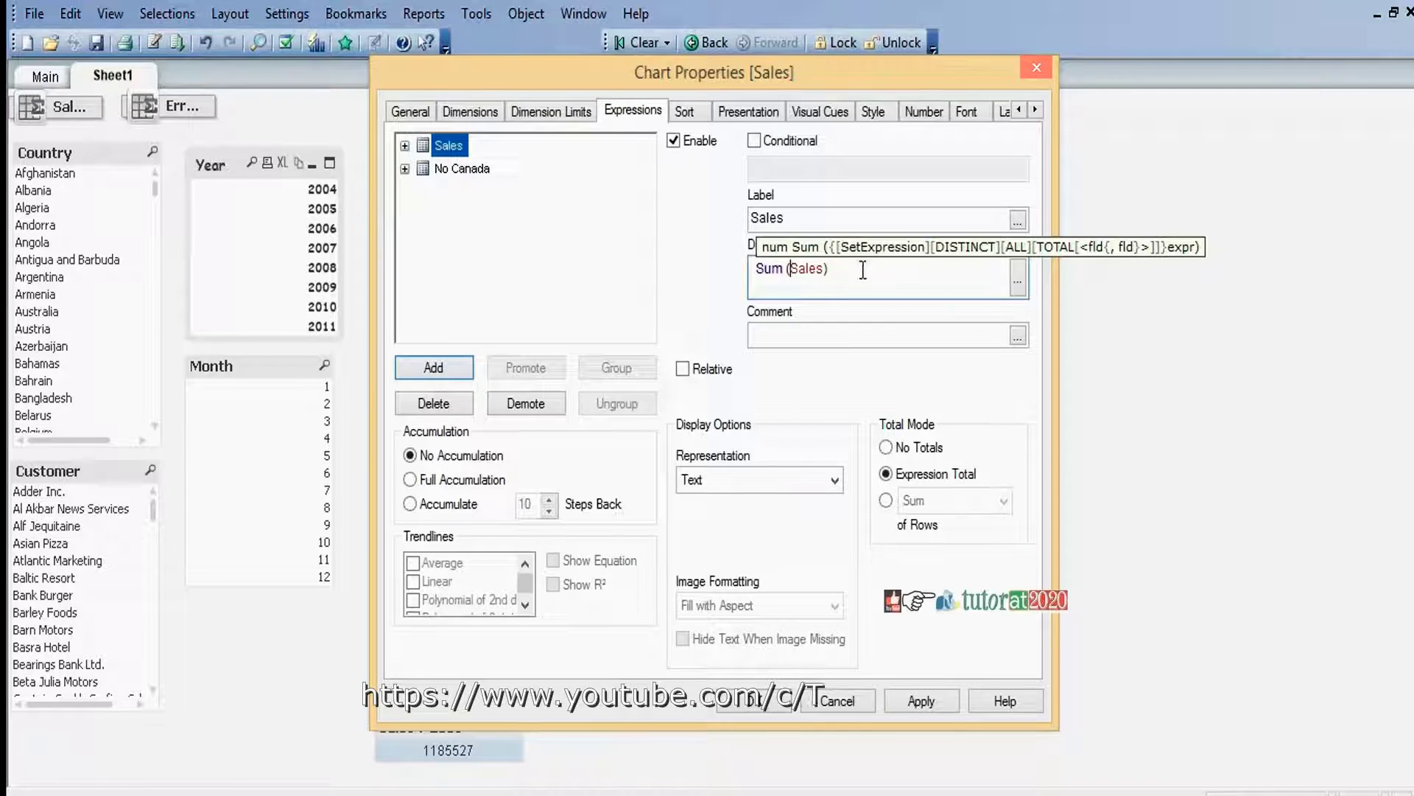
Apply and accept the Sales chart changes with Sum (Sales) as the Sales expression.
left_click(917, 702)
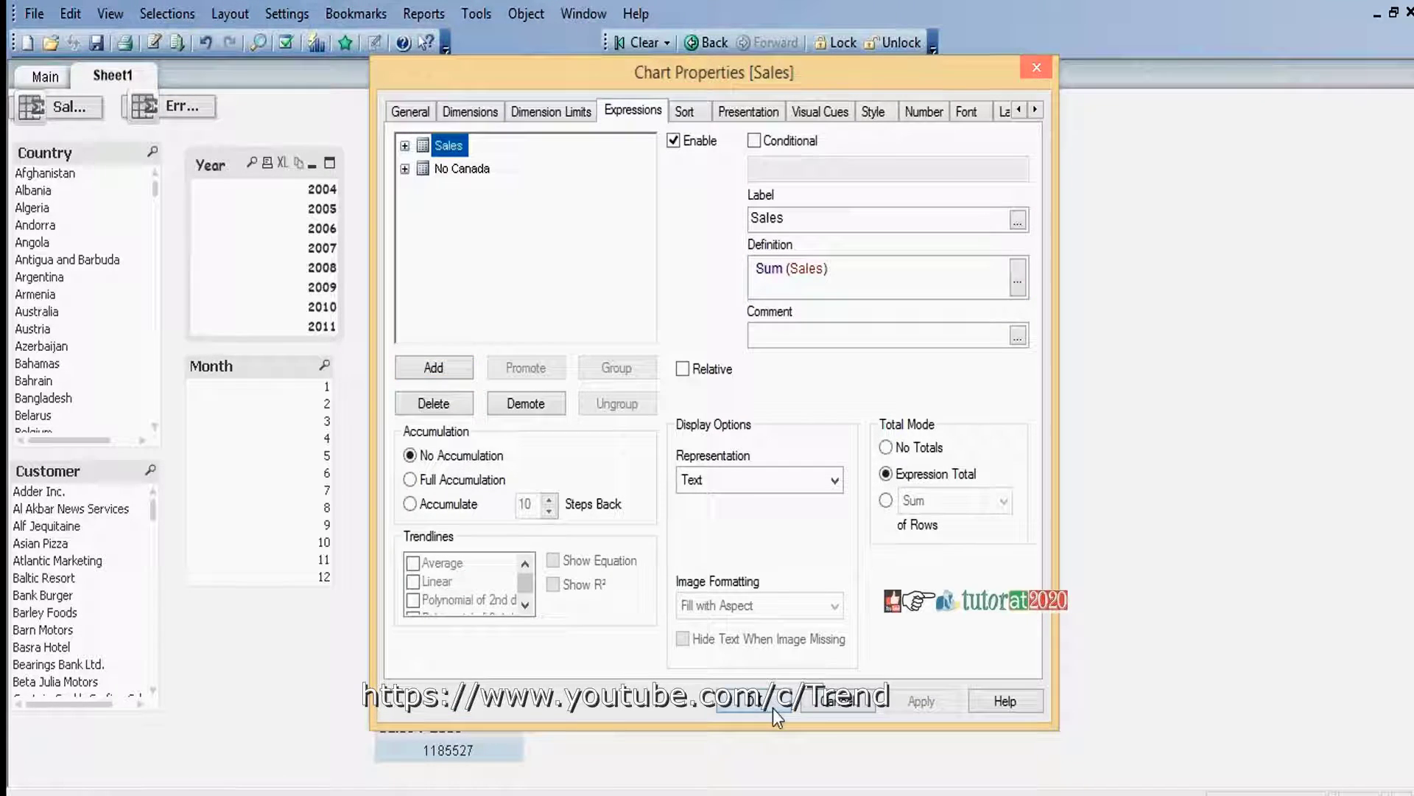
left_click(772, 708)
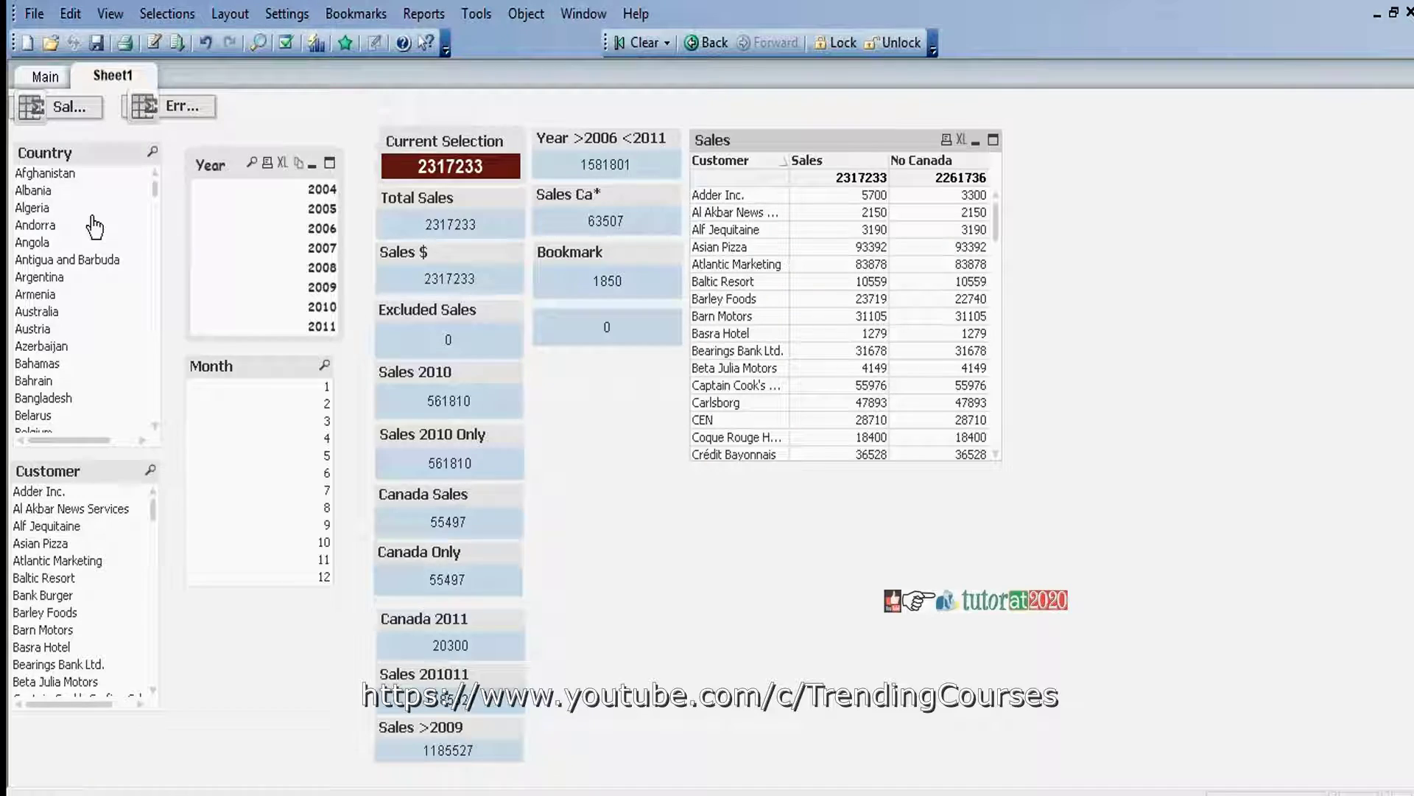
Compare Sales and No Canada for Adder Inc. with Canada selected and for Al Akbar News Services alone, clearing the selections after each check.
left_click(50, 491)
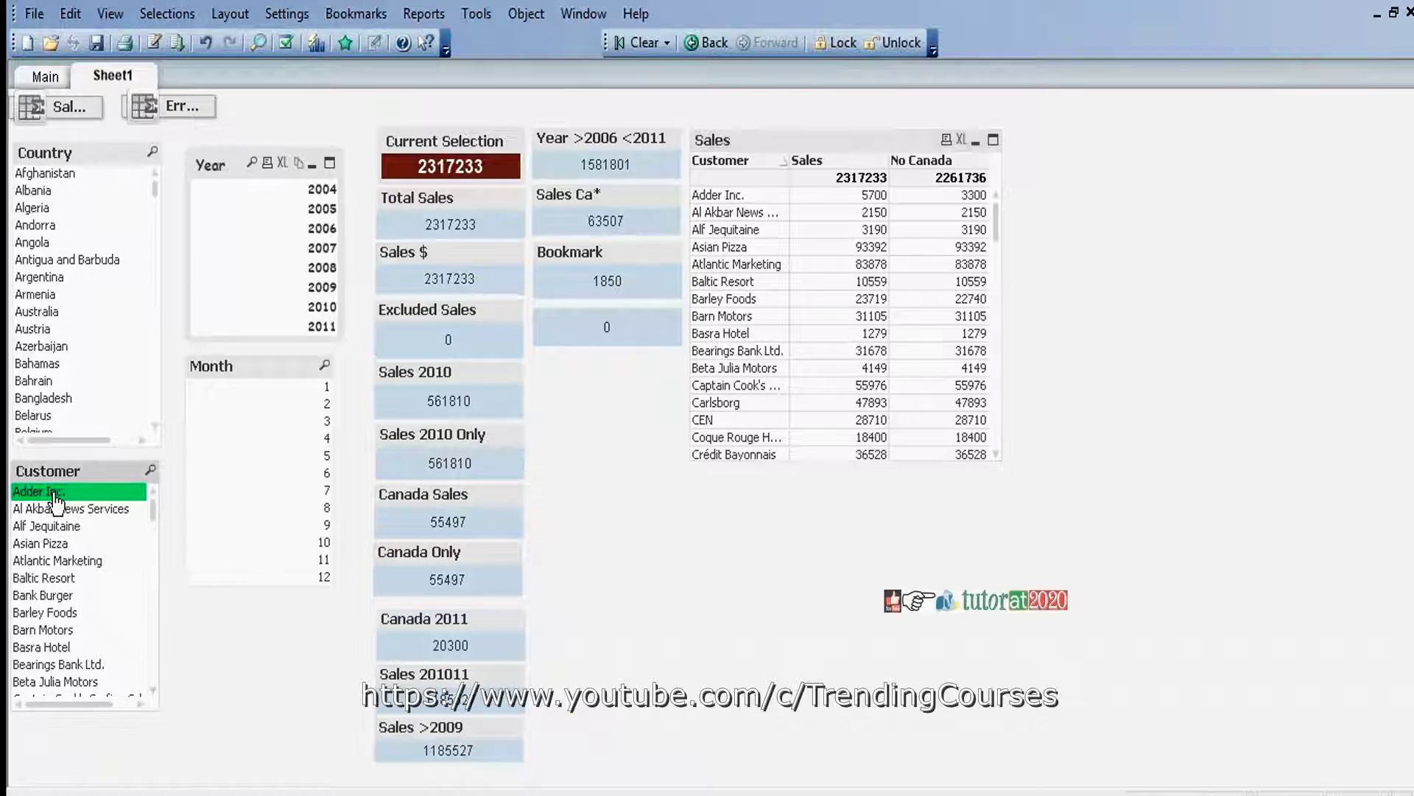
left_click(36, 173)
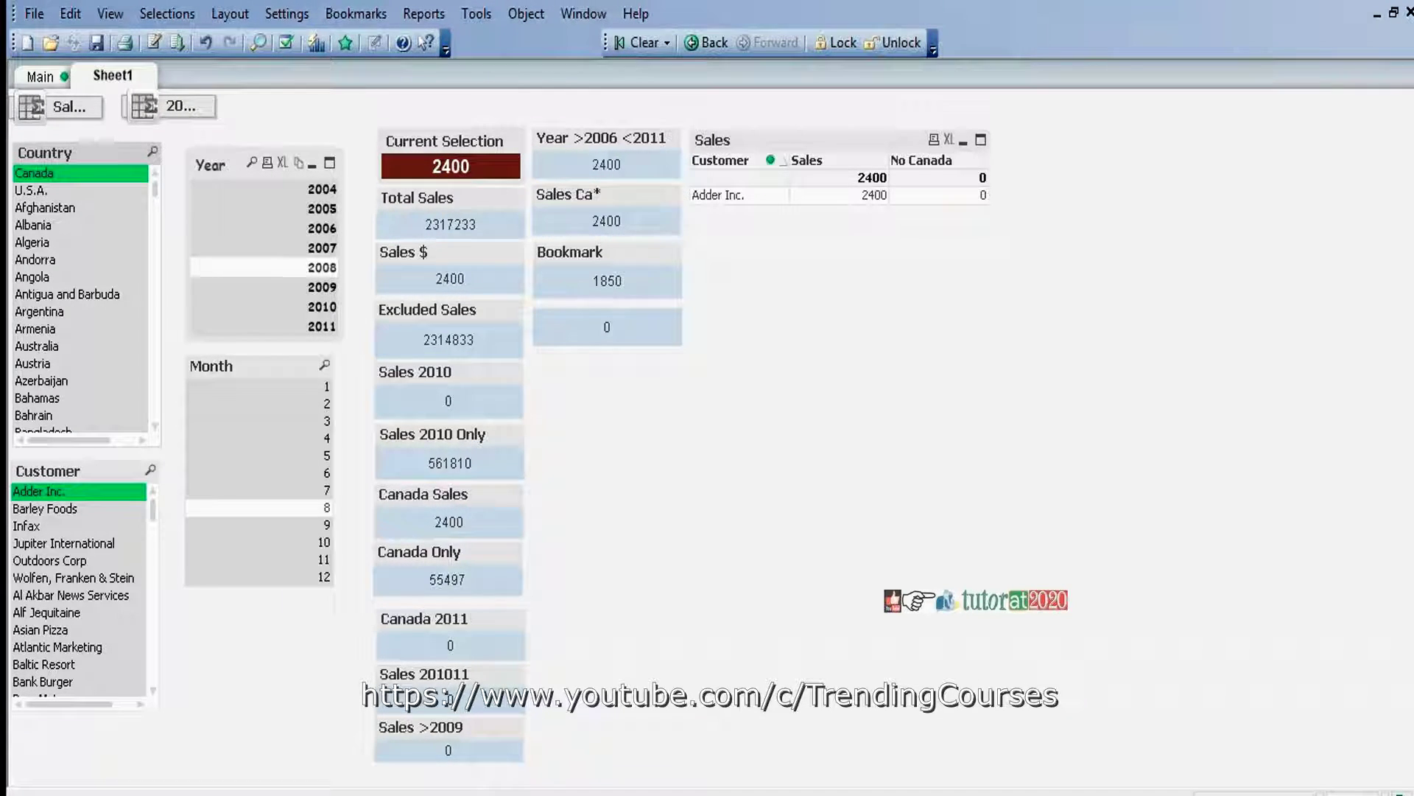
left_click(641, 46)
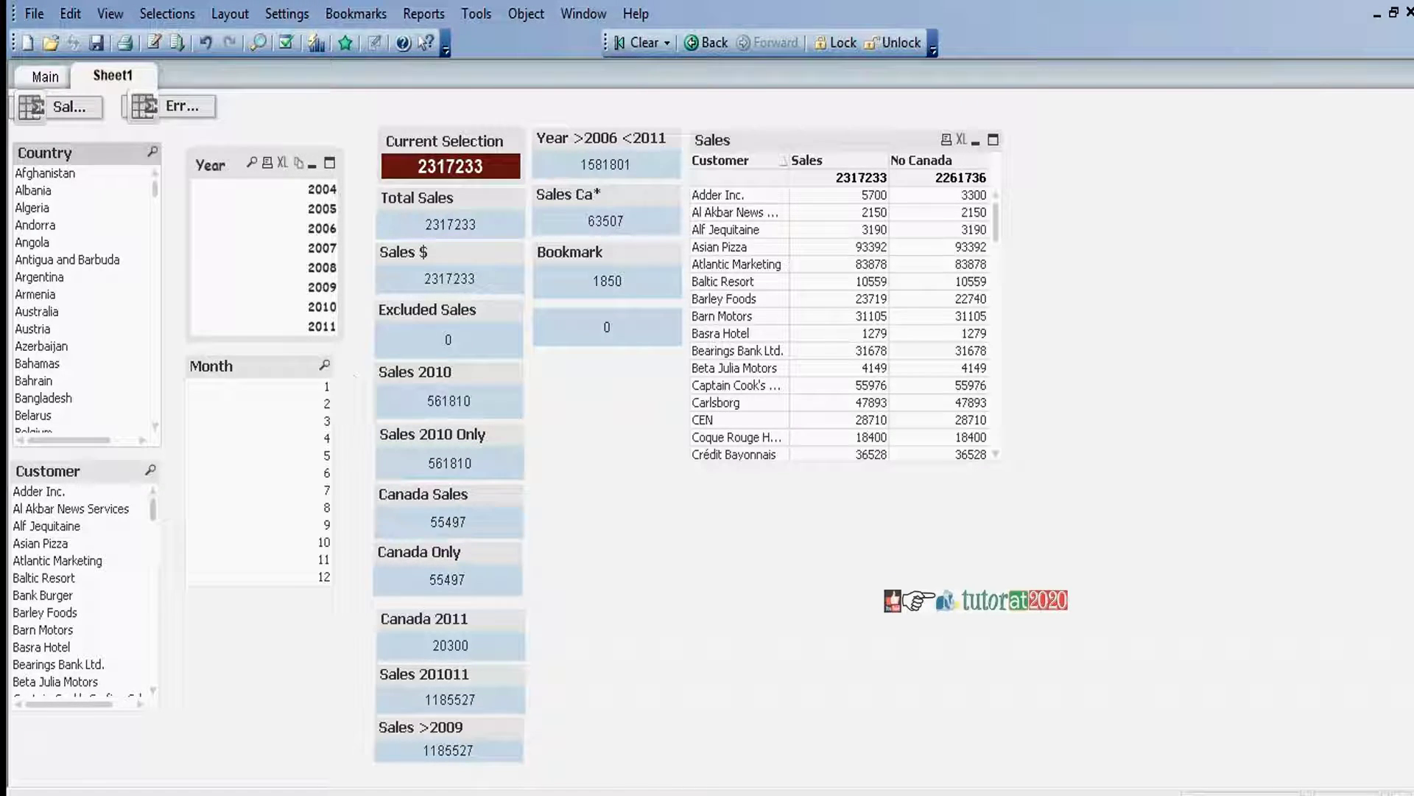
left_click(95, 509)
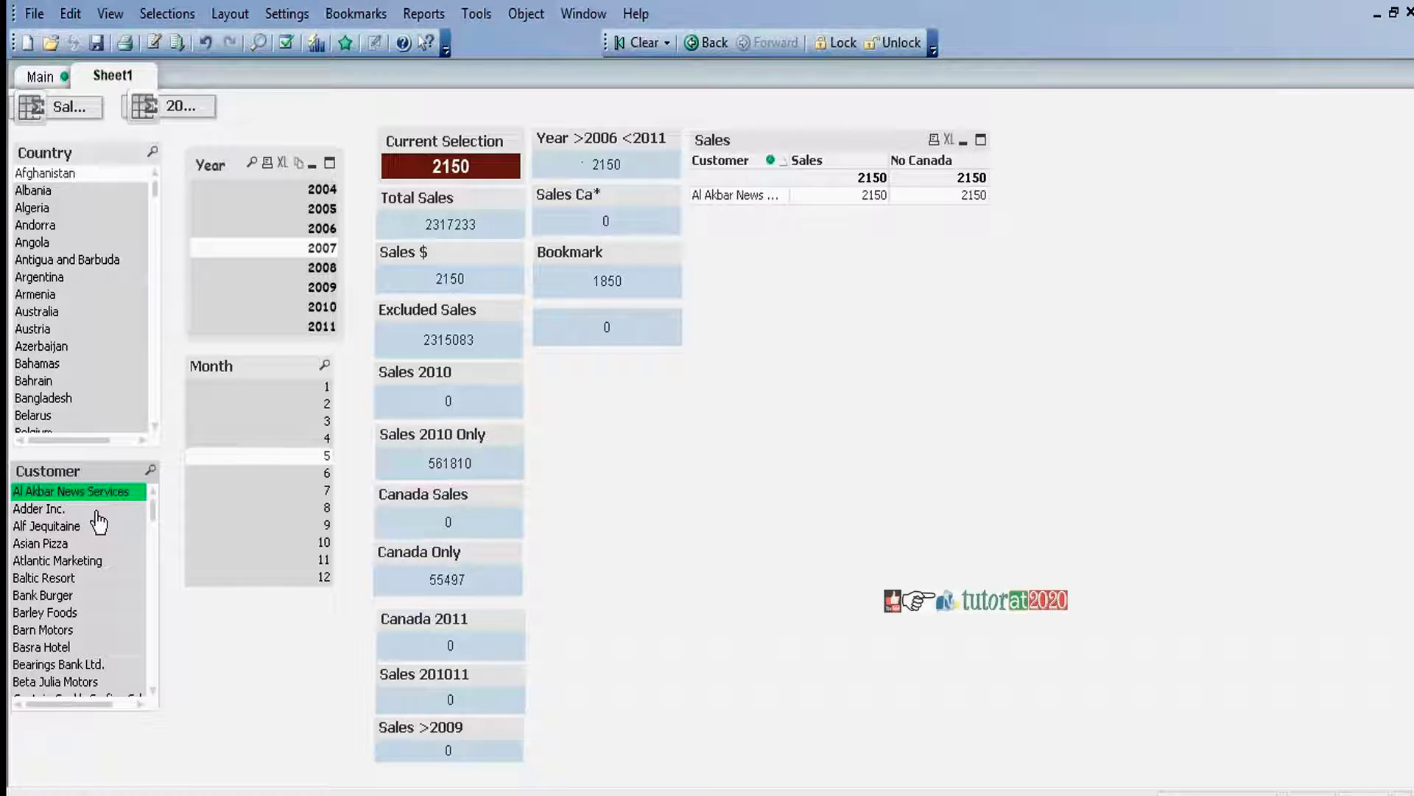
left_click(637, 43)
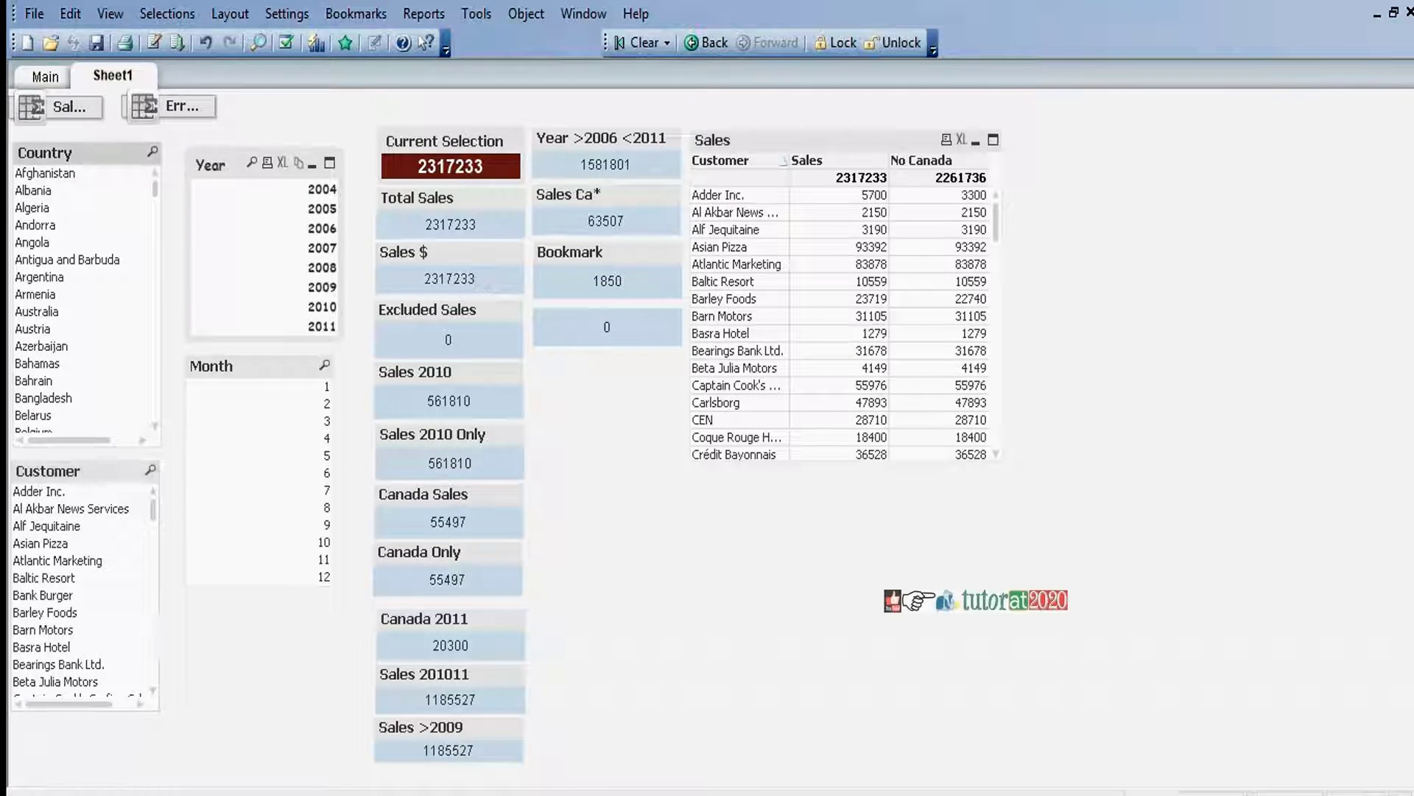
Compare Sales and No Canada for Canada, for Barley Foods within Canada, and for Barley Foods alone, and clear all selections.
type("ca")
left_click(48, 209)
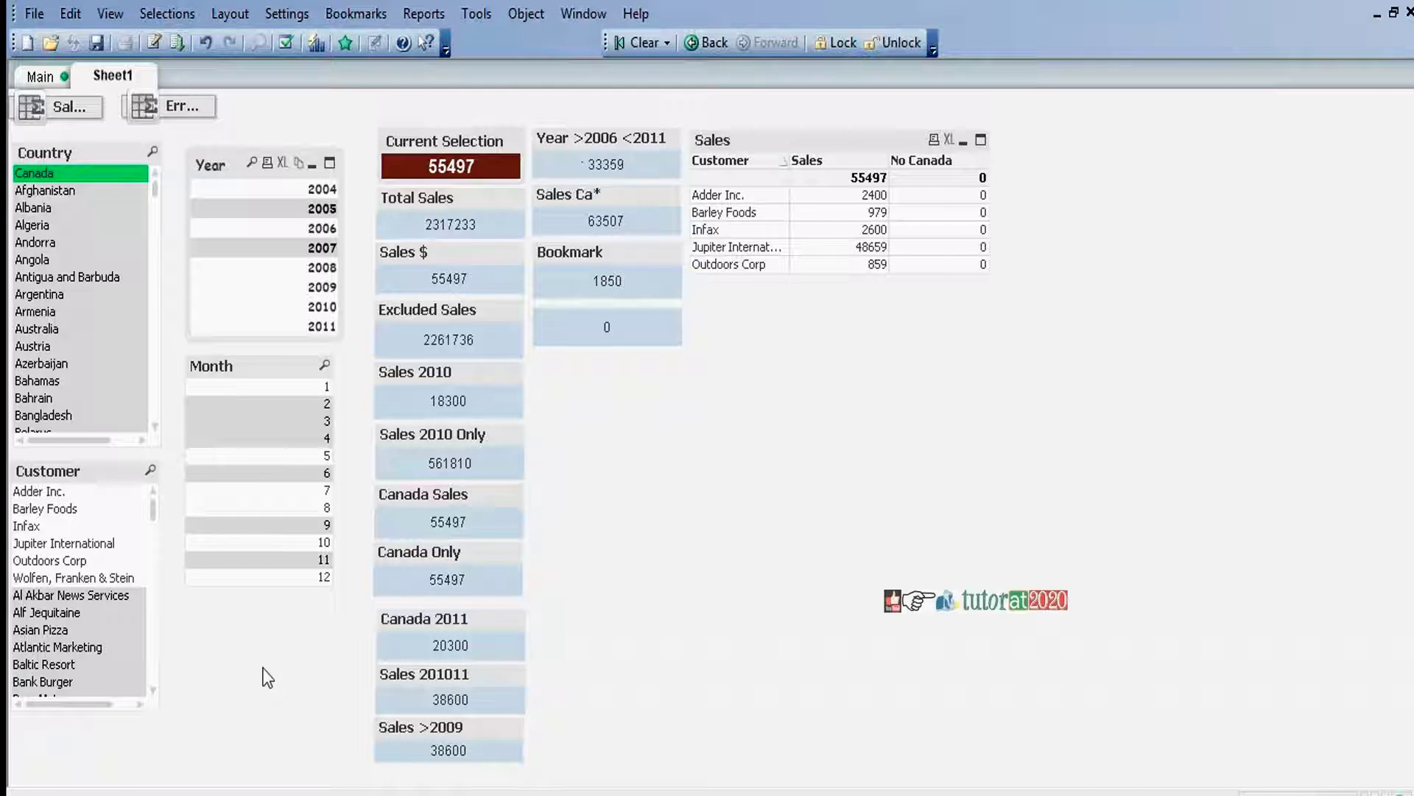
left_click(43, 509)
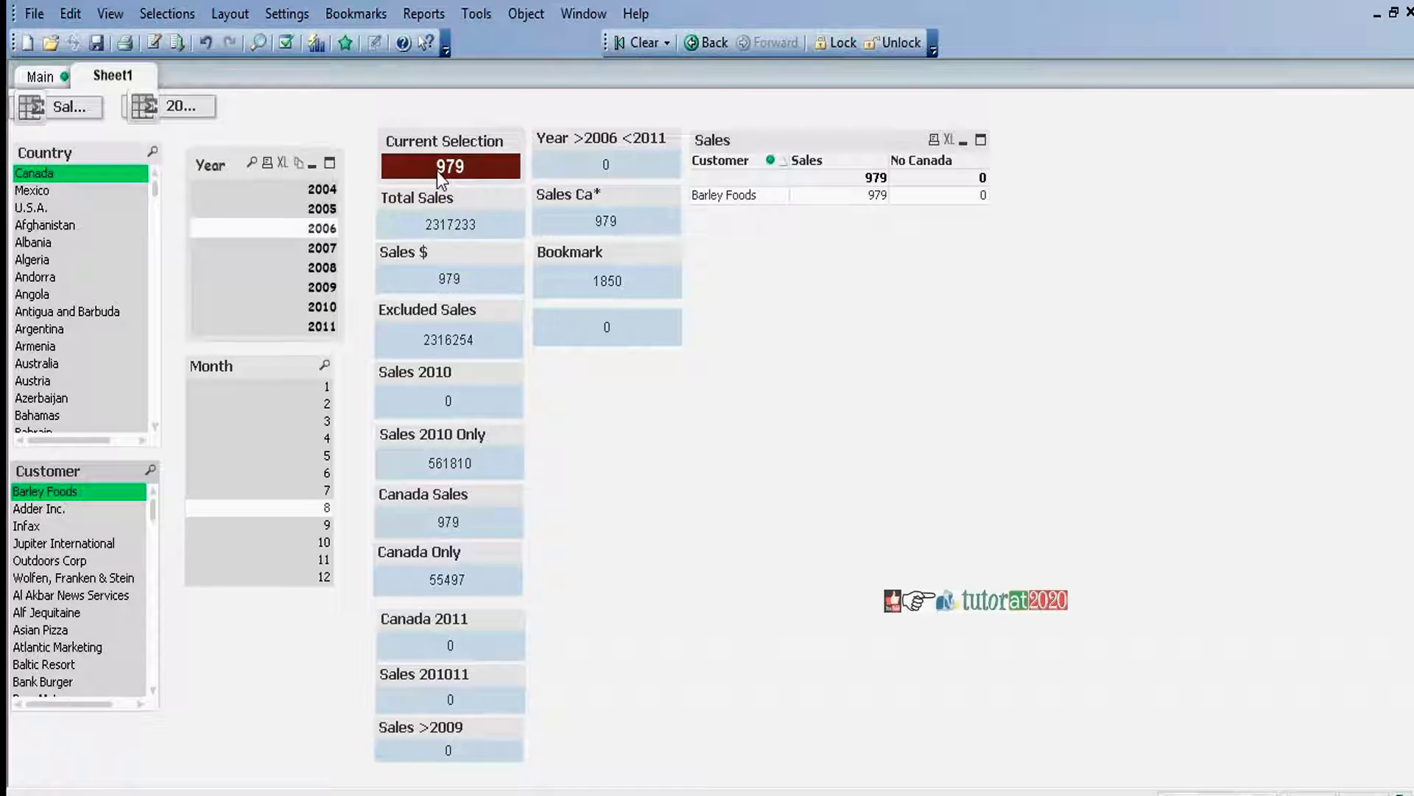
left_click(47, 181)
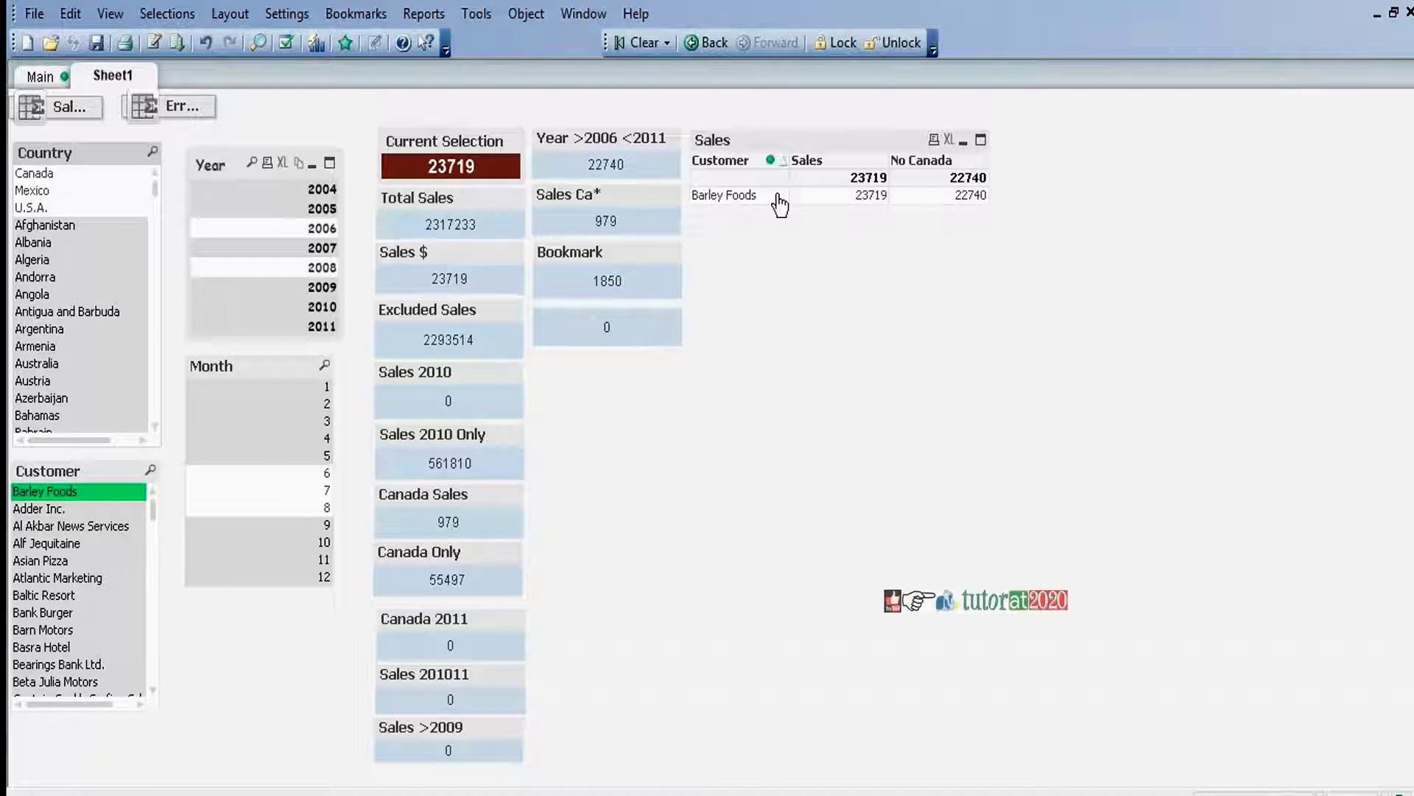
left_click(627, 44)
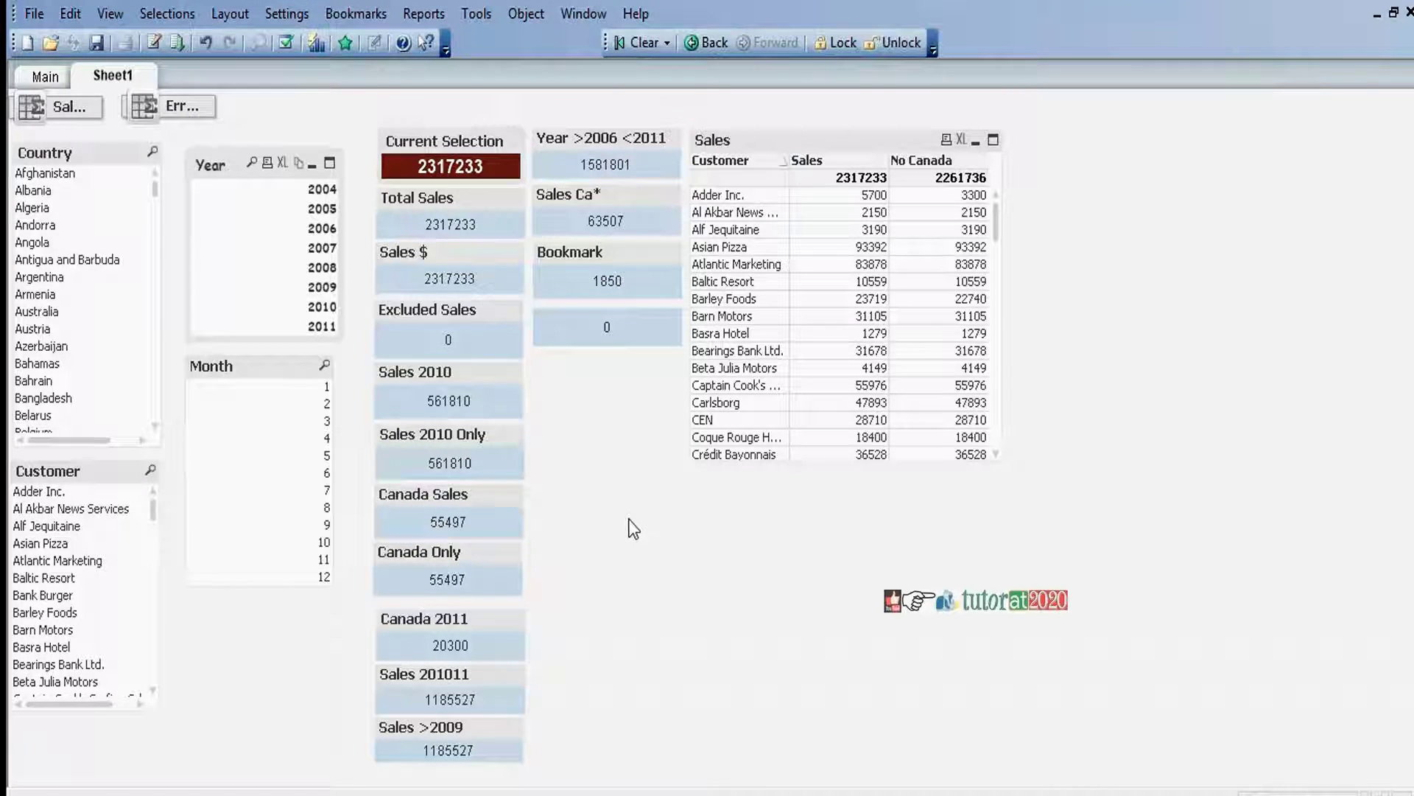
Create a text object below the existing charts and enter the base expression =Sum(Sales).
right_click(618, 541)
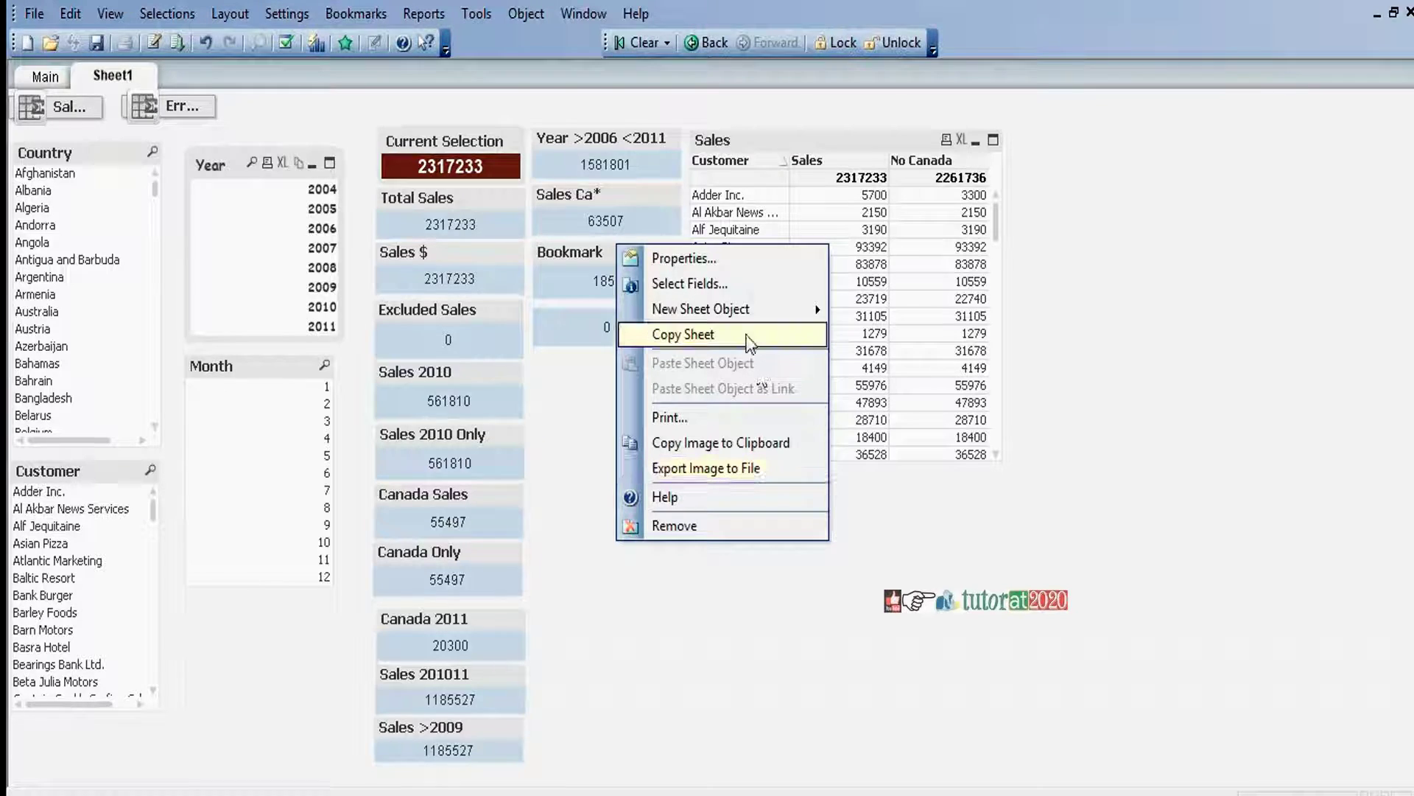
mouse_move(713, 313)
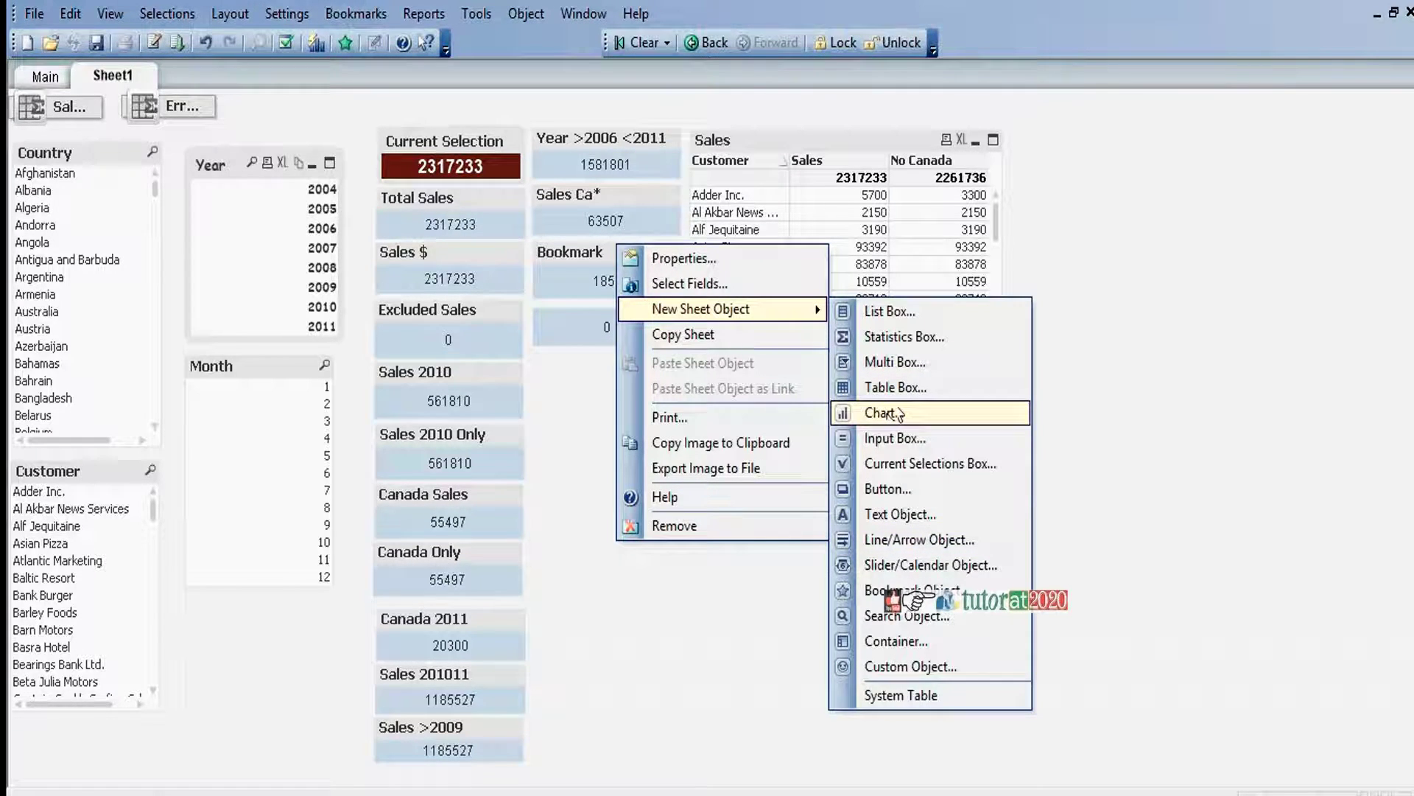
left_click(893, 516)
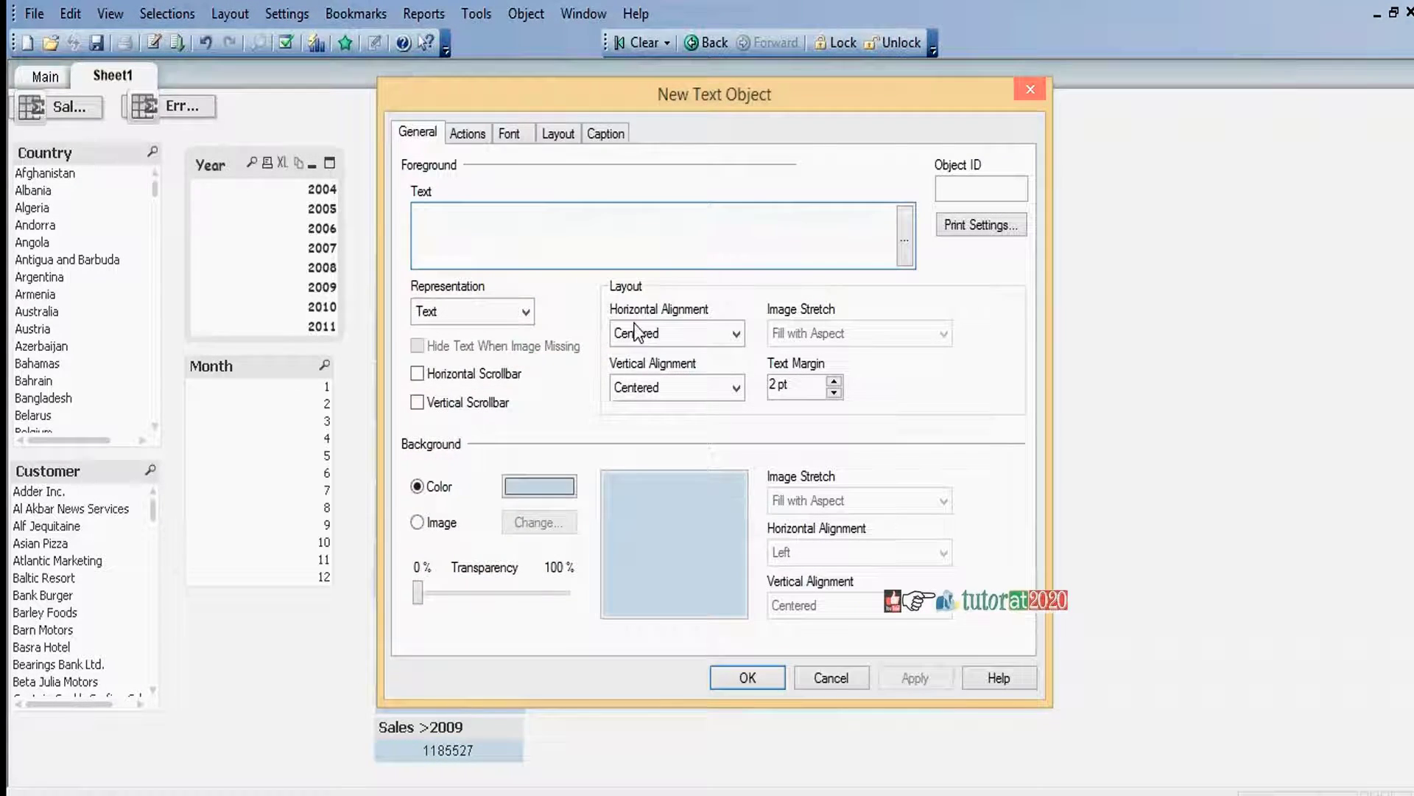
type("=S")
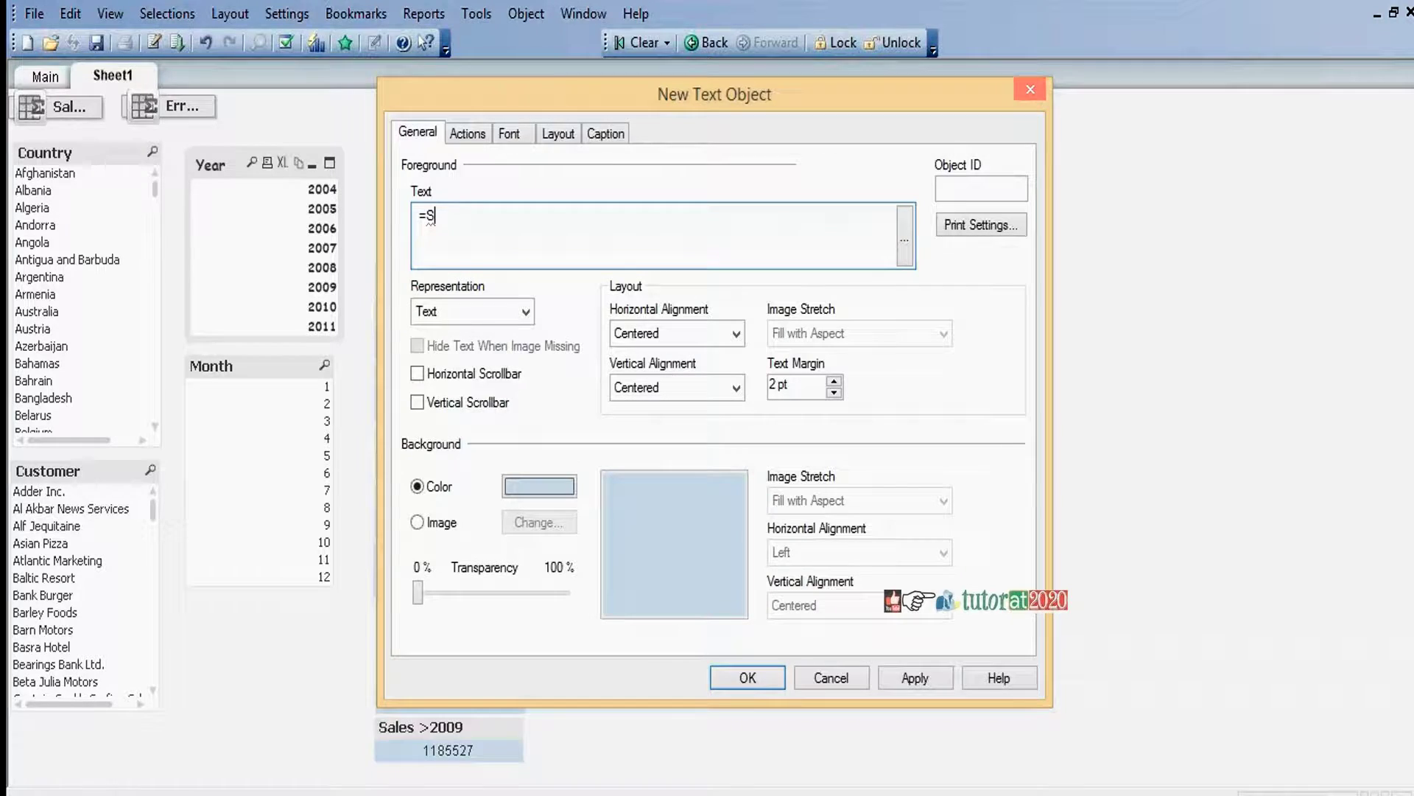
type("um(Sa")
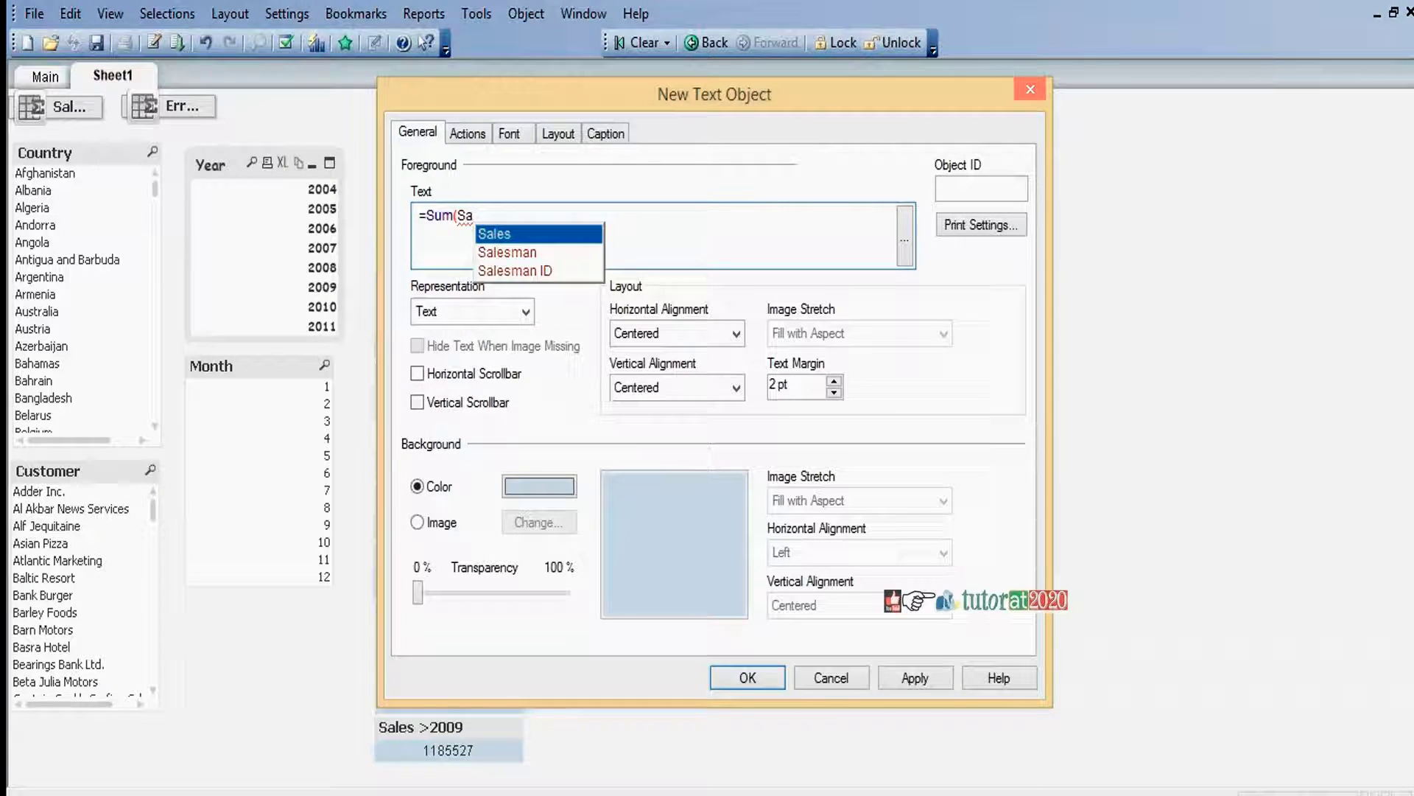
key("Return")
type(")")
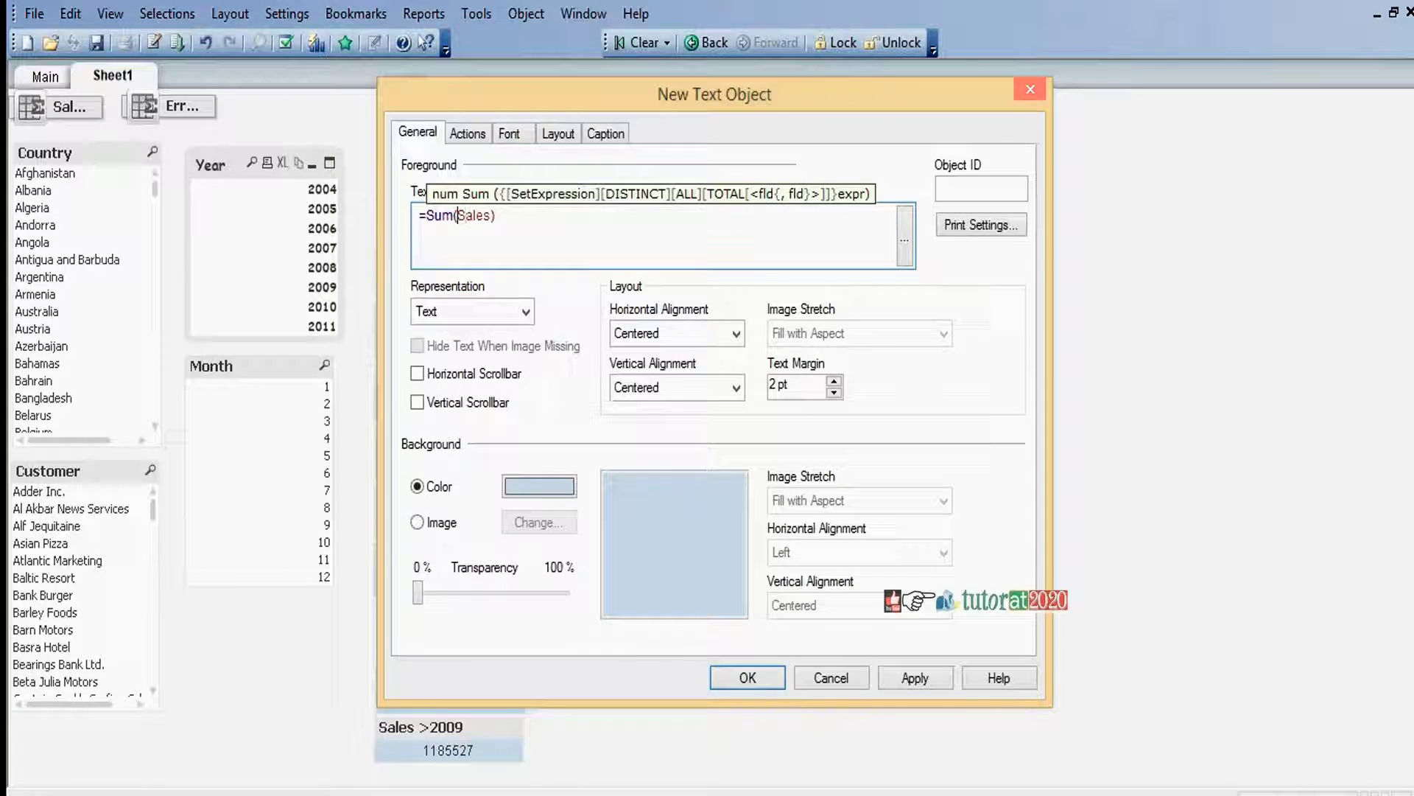
Insert the set modifier {$<Country-={'Canada'}>} before Sales in the text object's expression and accept the new object.
type("{}")
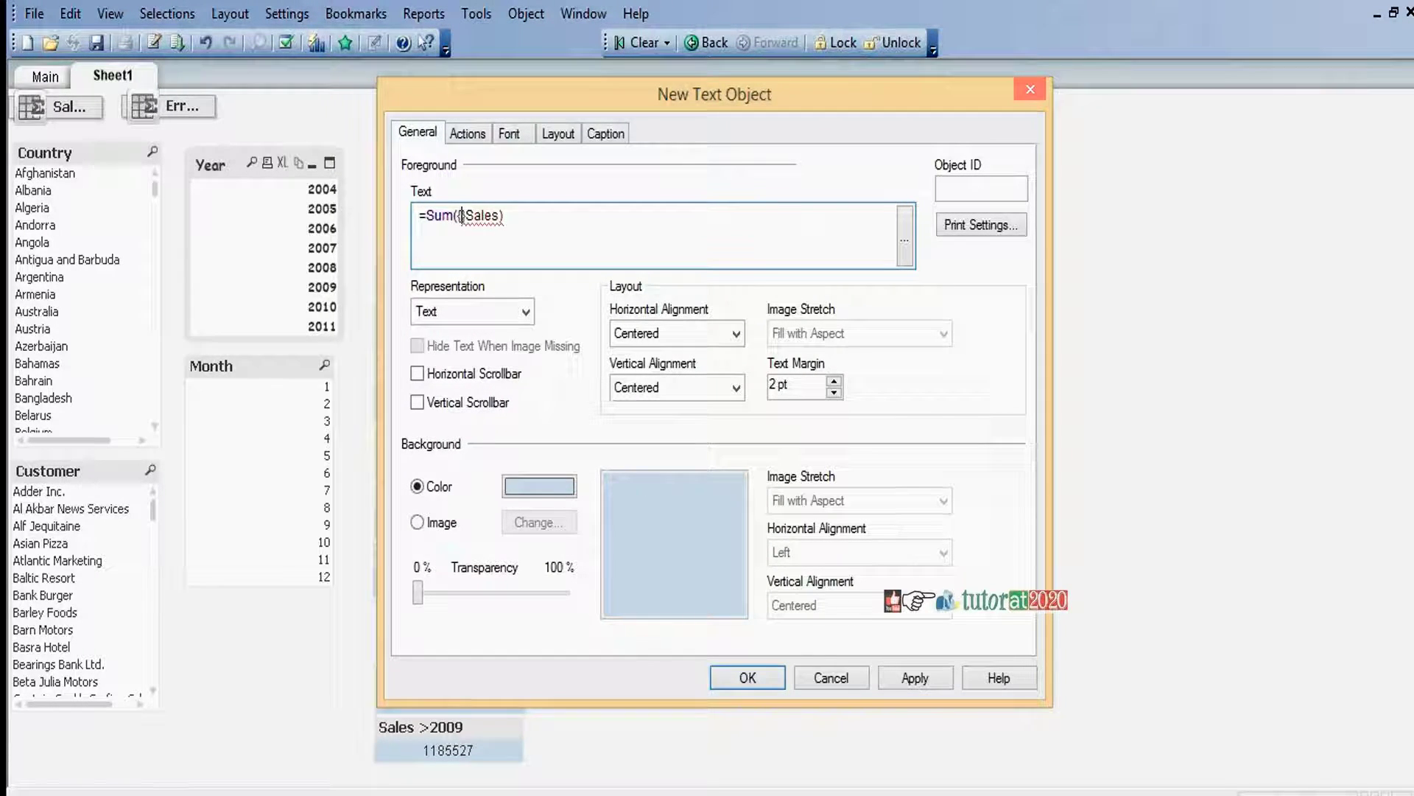
type("$<>")
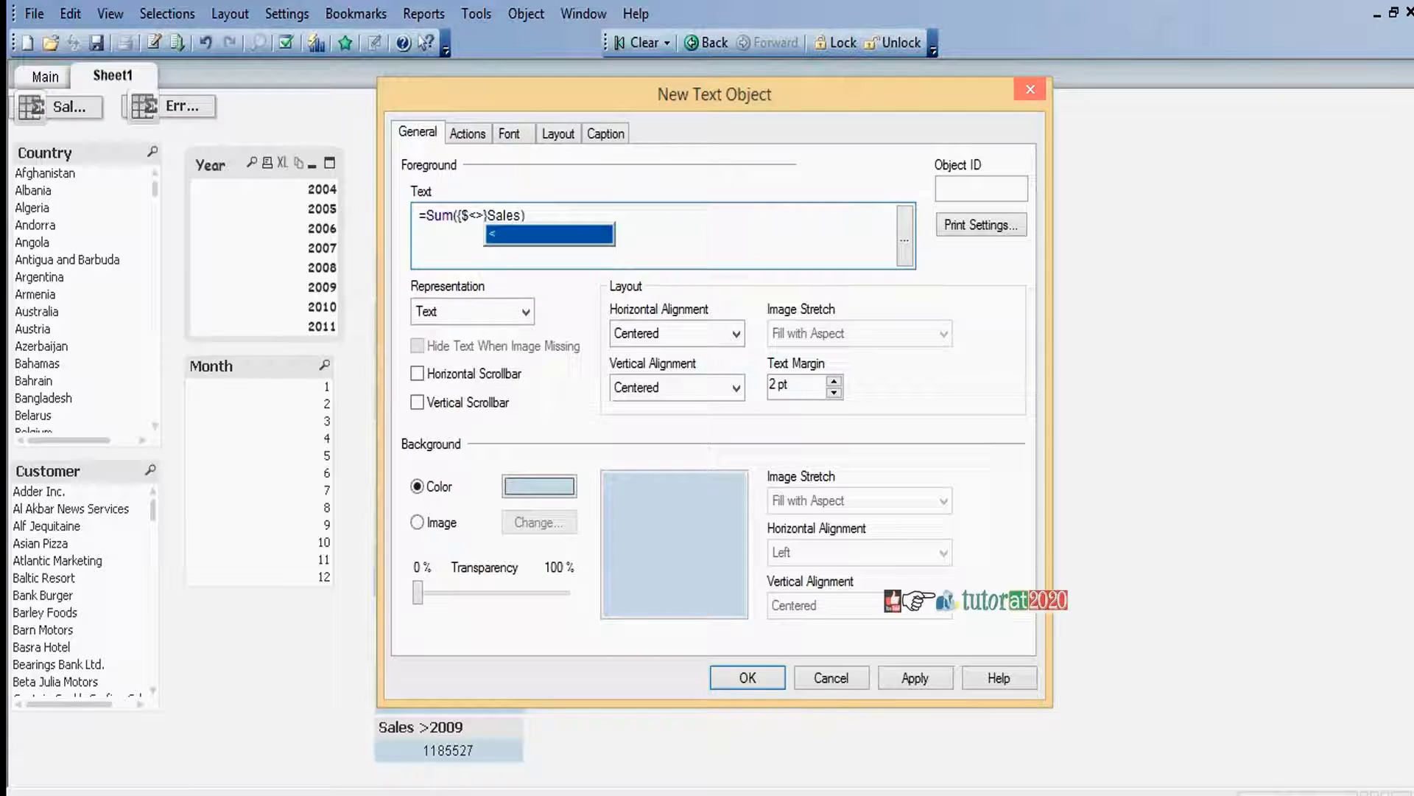
type("Cou")
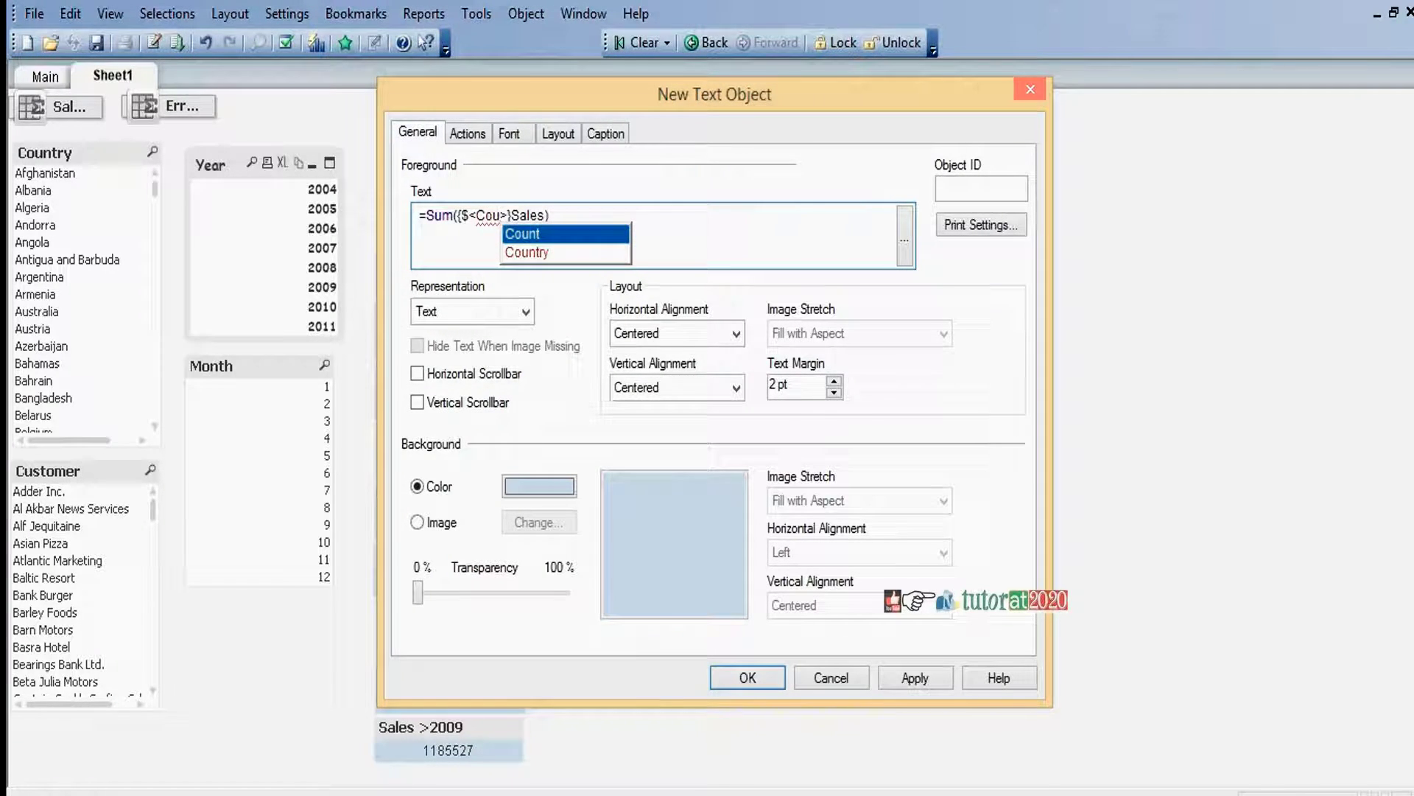
key("Down")
key("Return")
type("=")
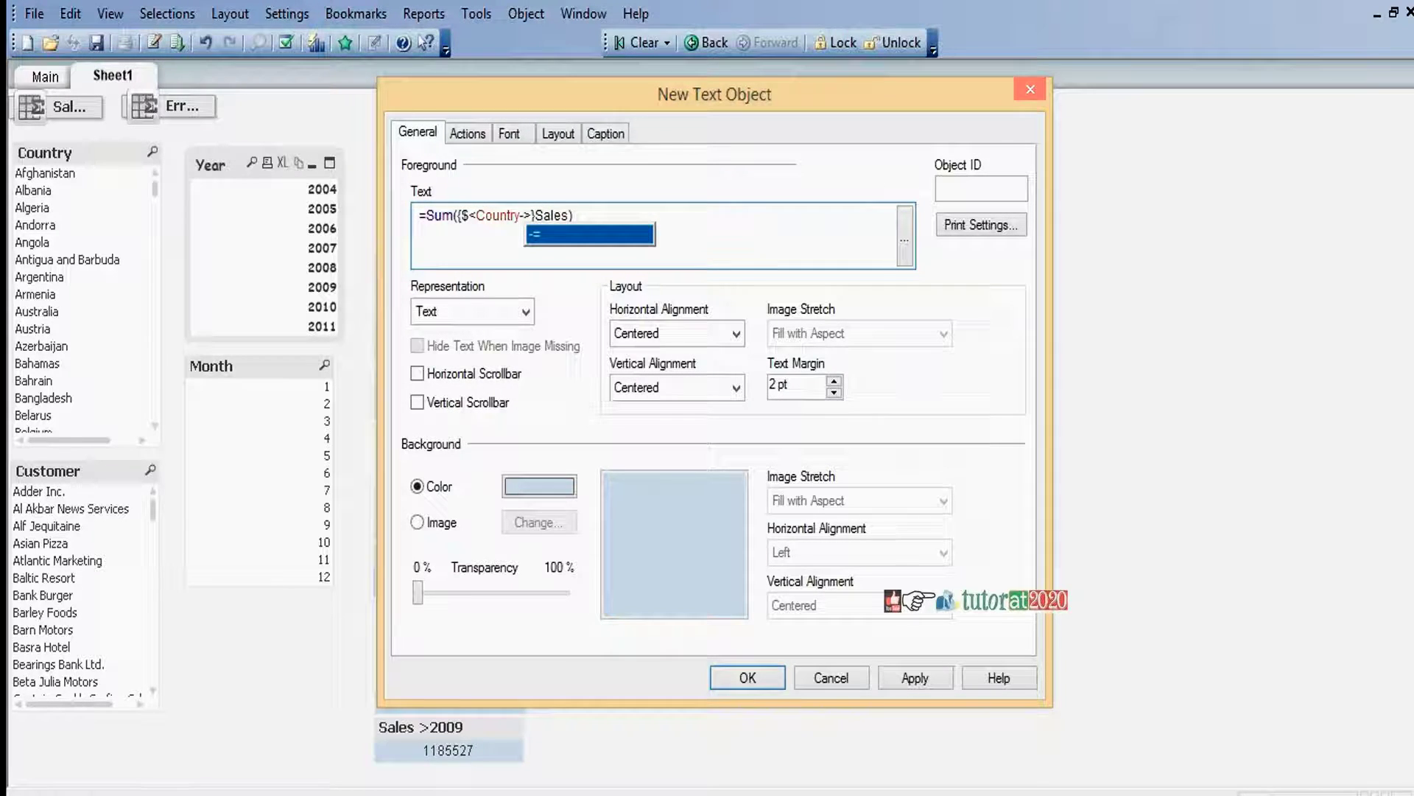
type("{}")
type("\"")
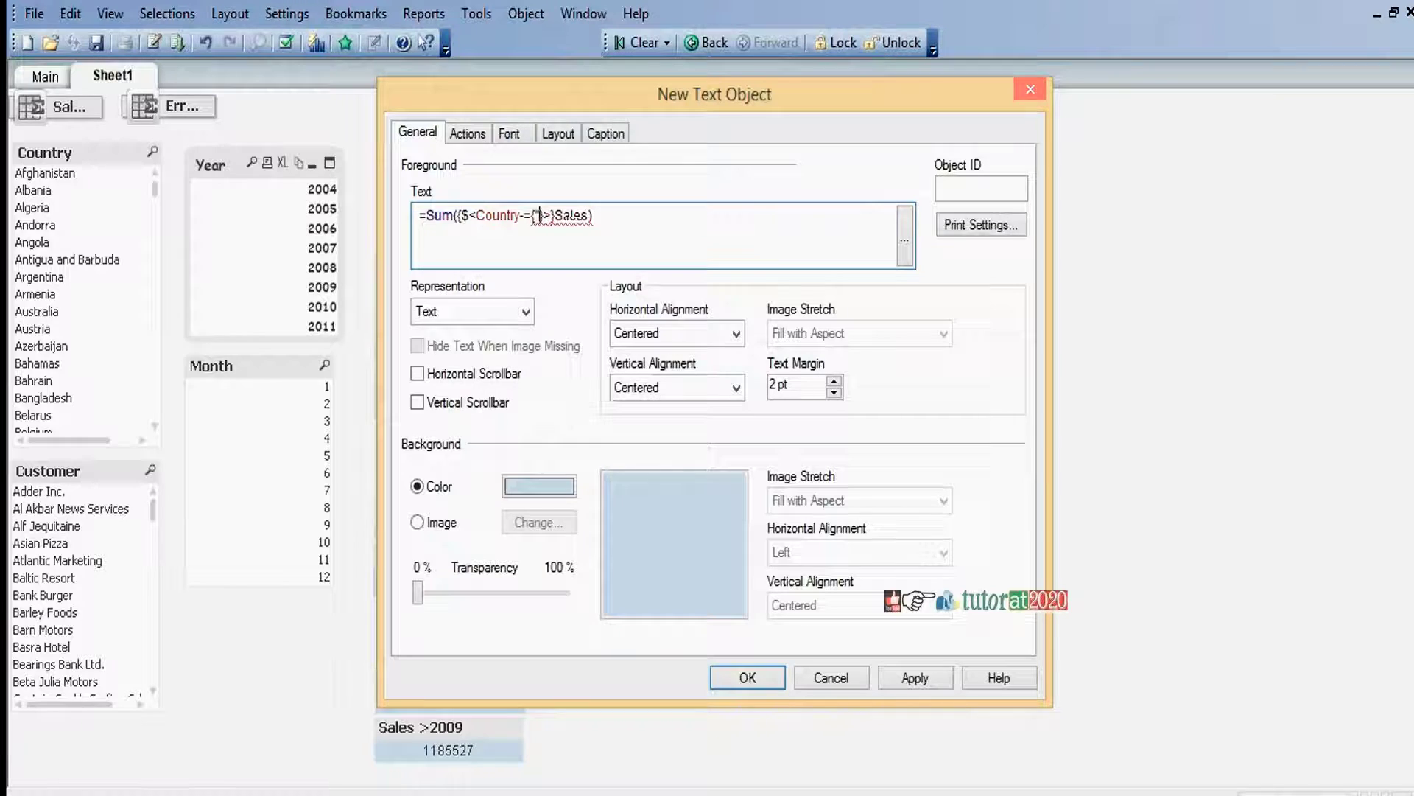
type("Canada'")
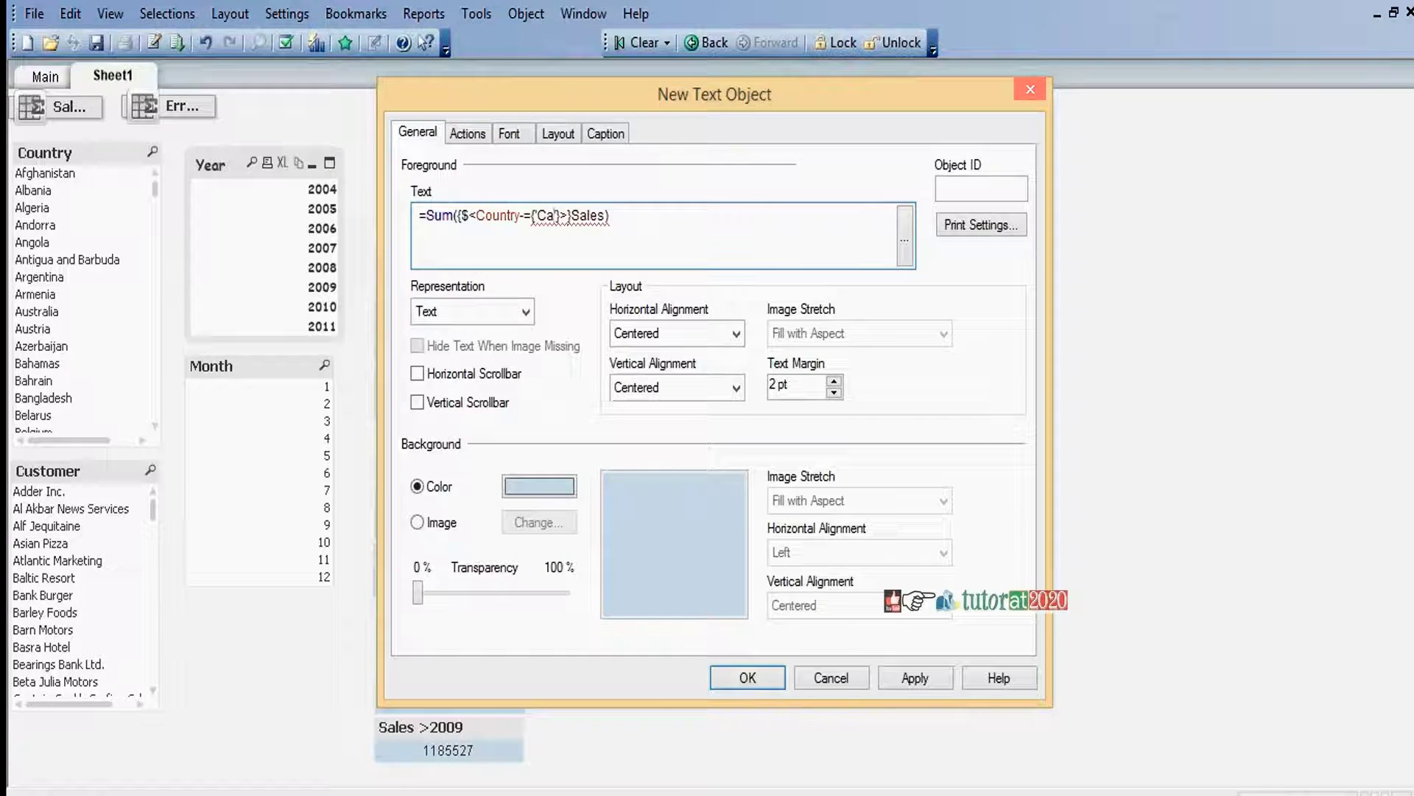
left_click(926, 688)
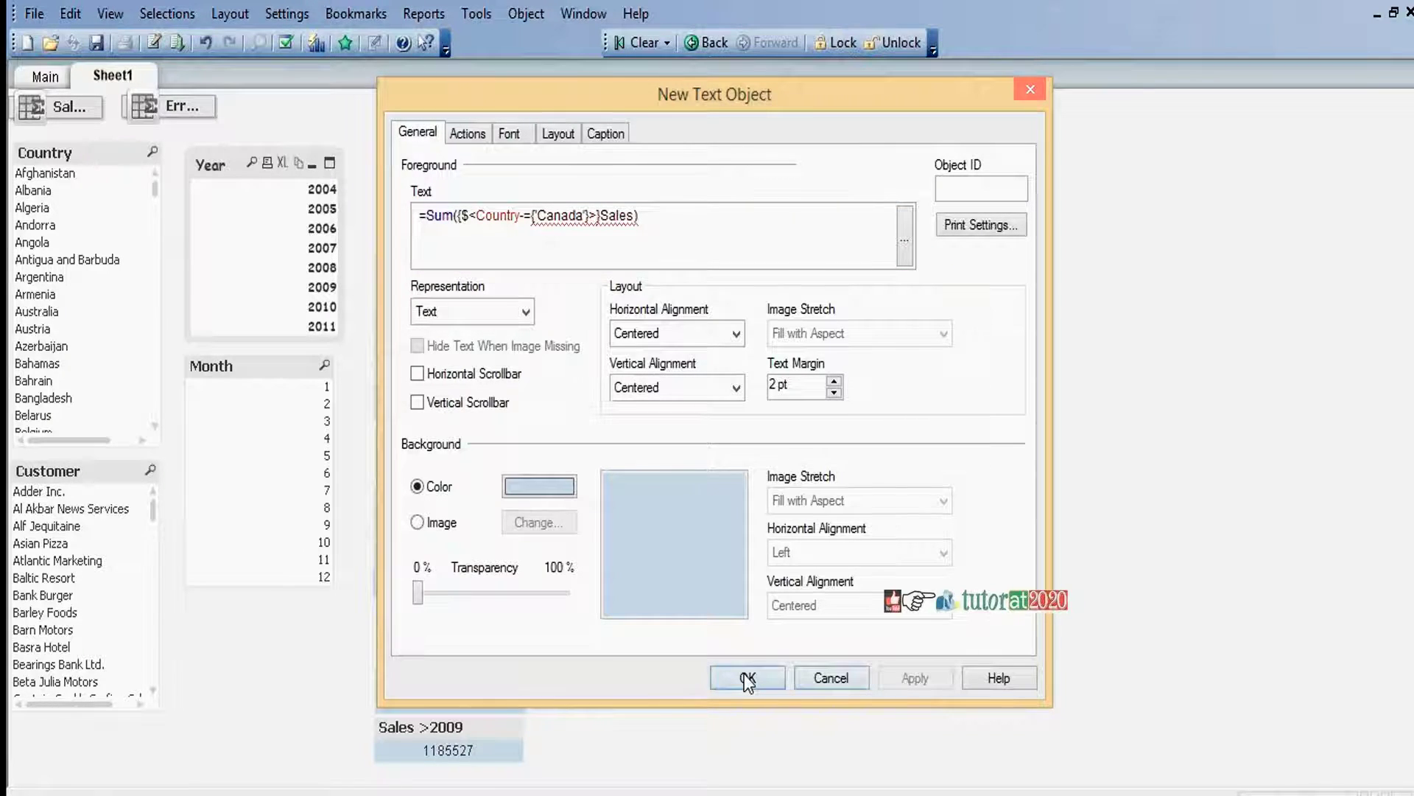
left_click(747, 679)
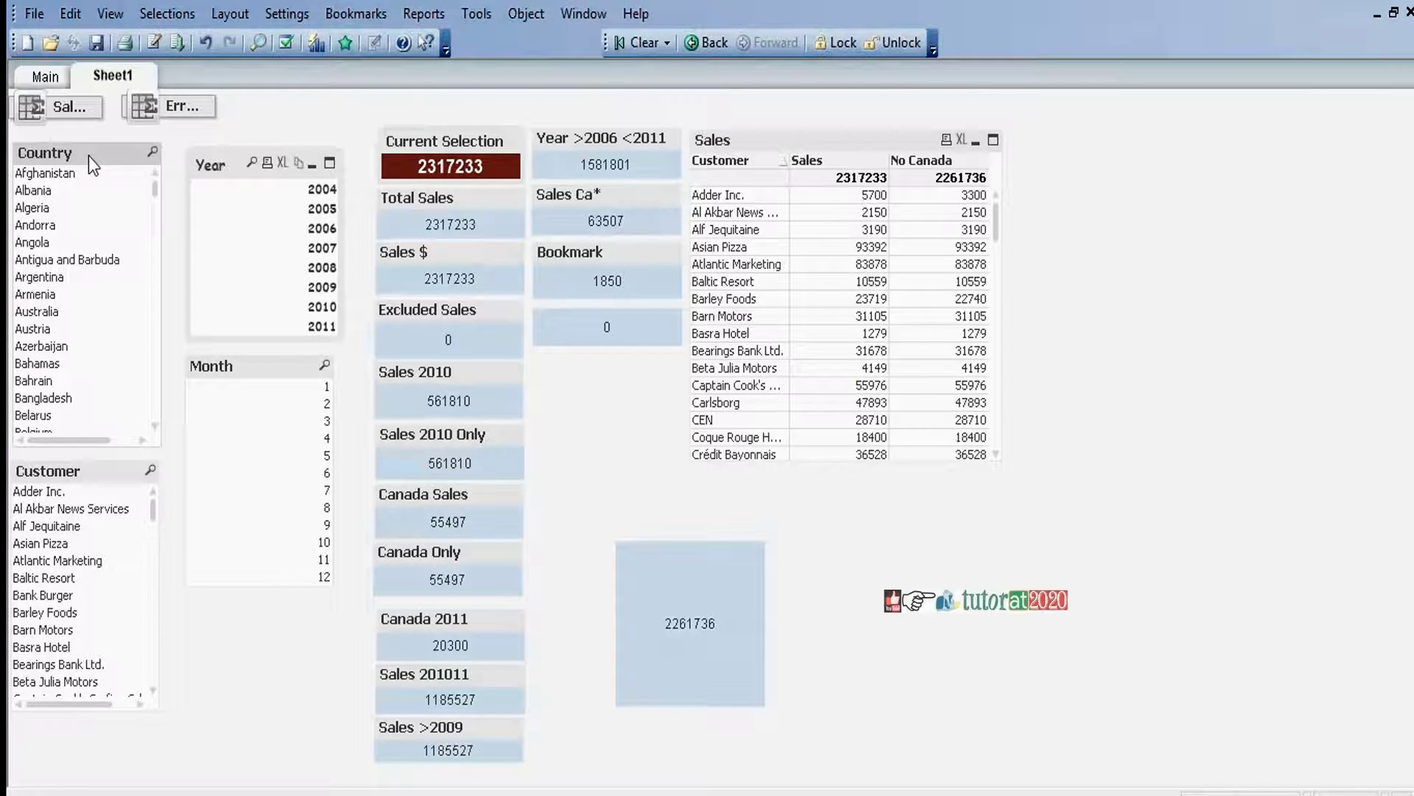
Select Canada in the Country list to test the new text object, and open Calculator.
type("ca")
left_click(82, 208)
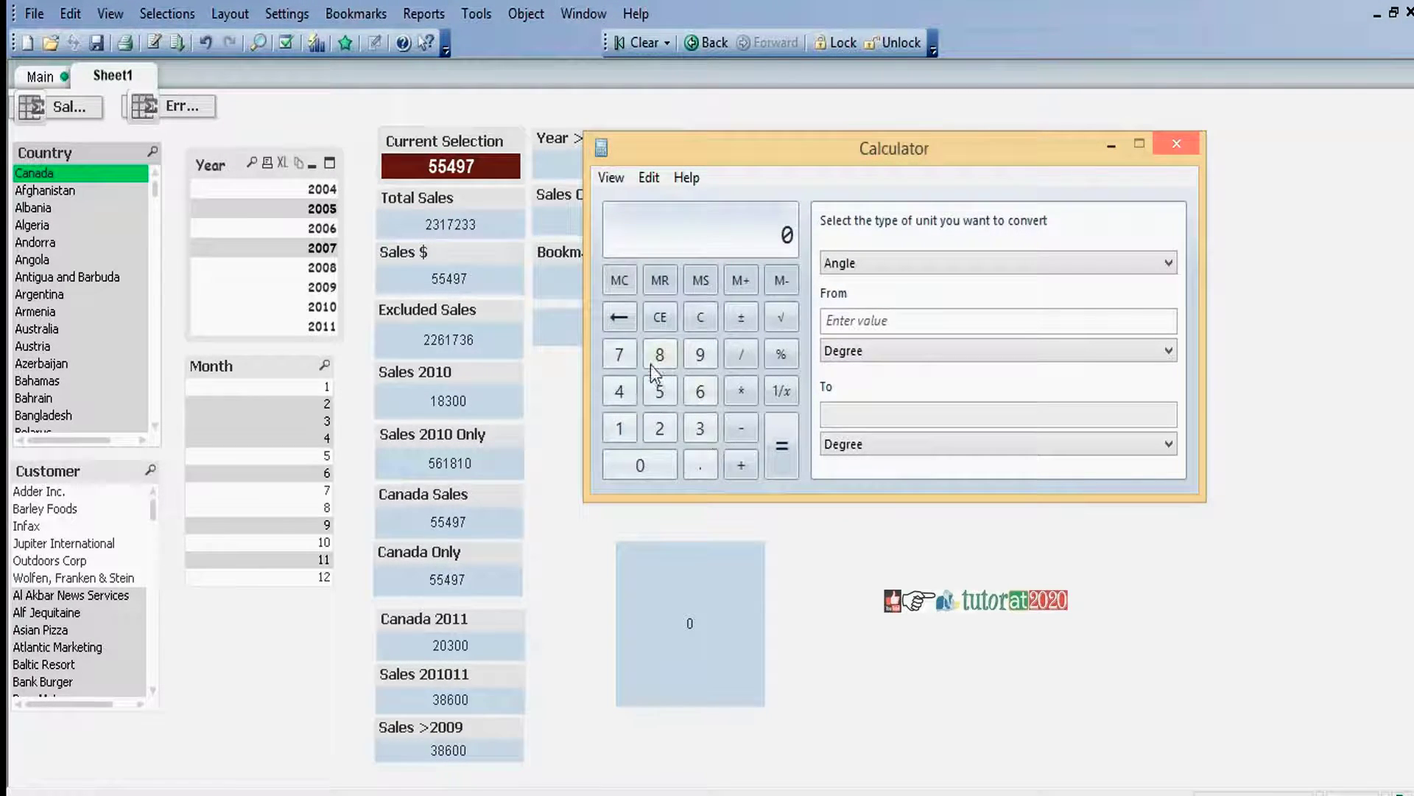
left_click(654, 427)
left_click(700, 427)
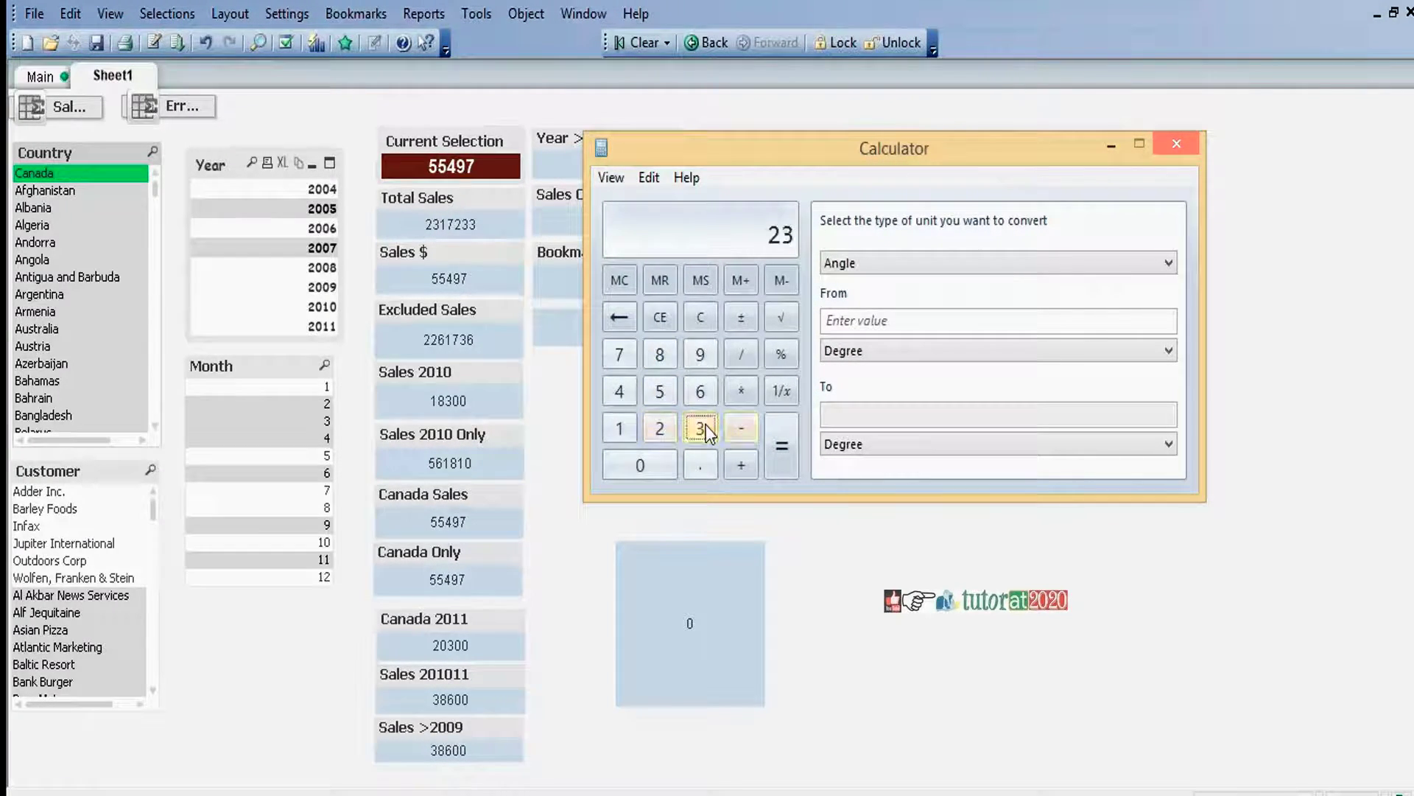
left_click(614, 428)
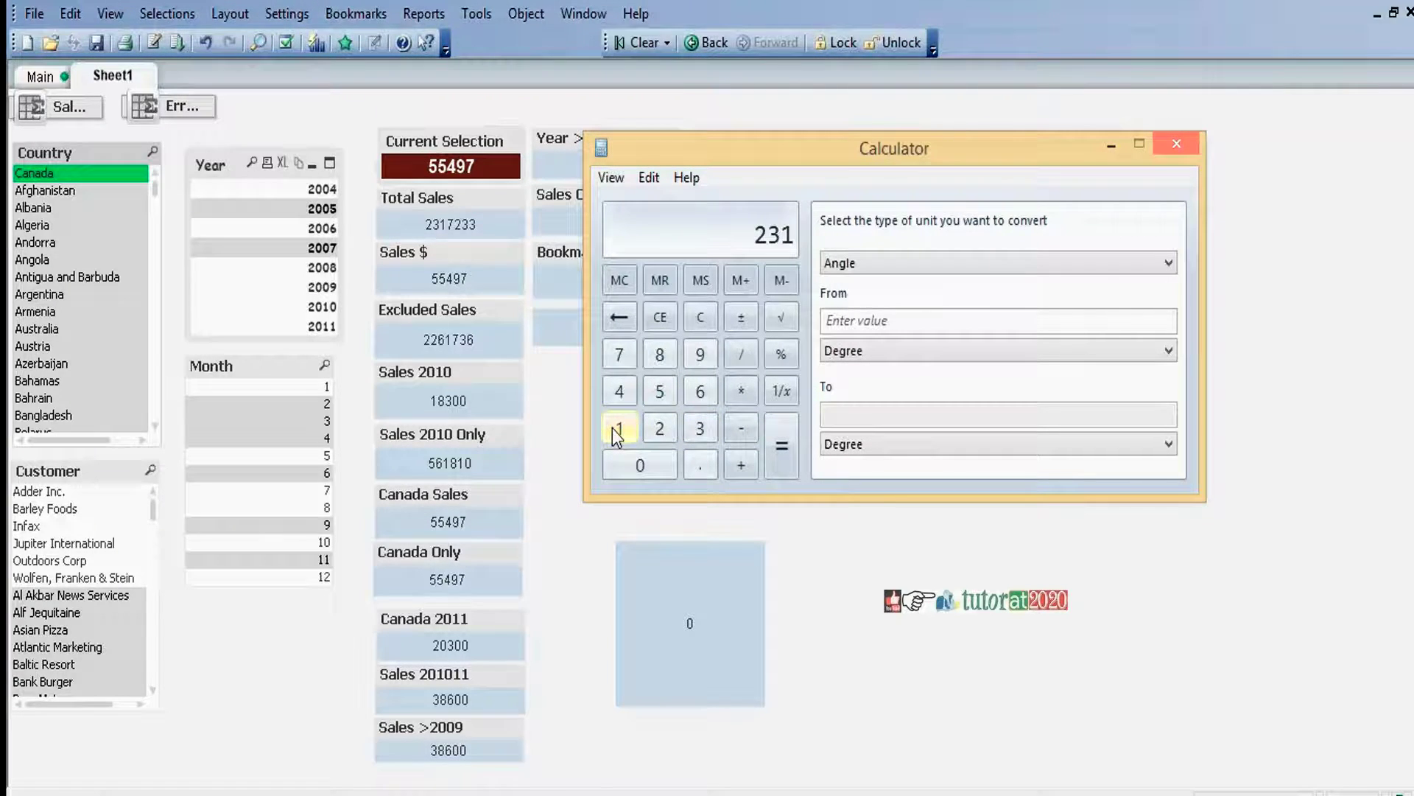
left_click(620, 356)
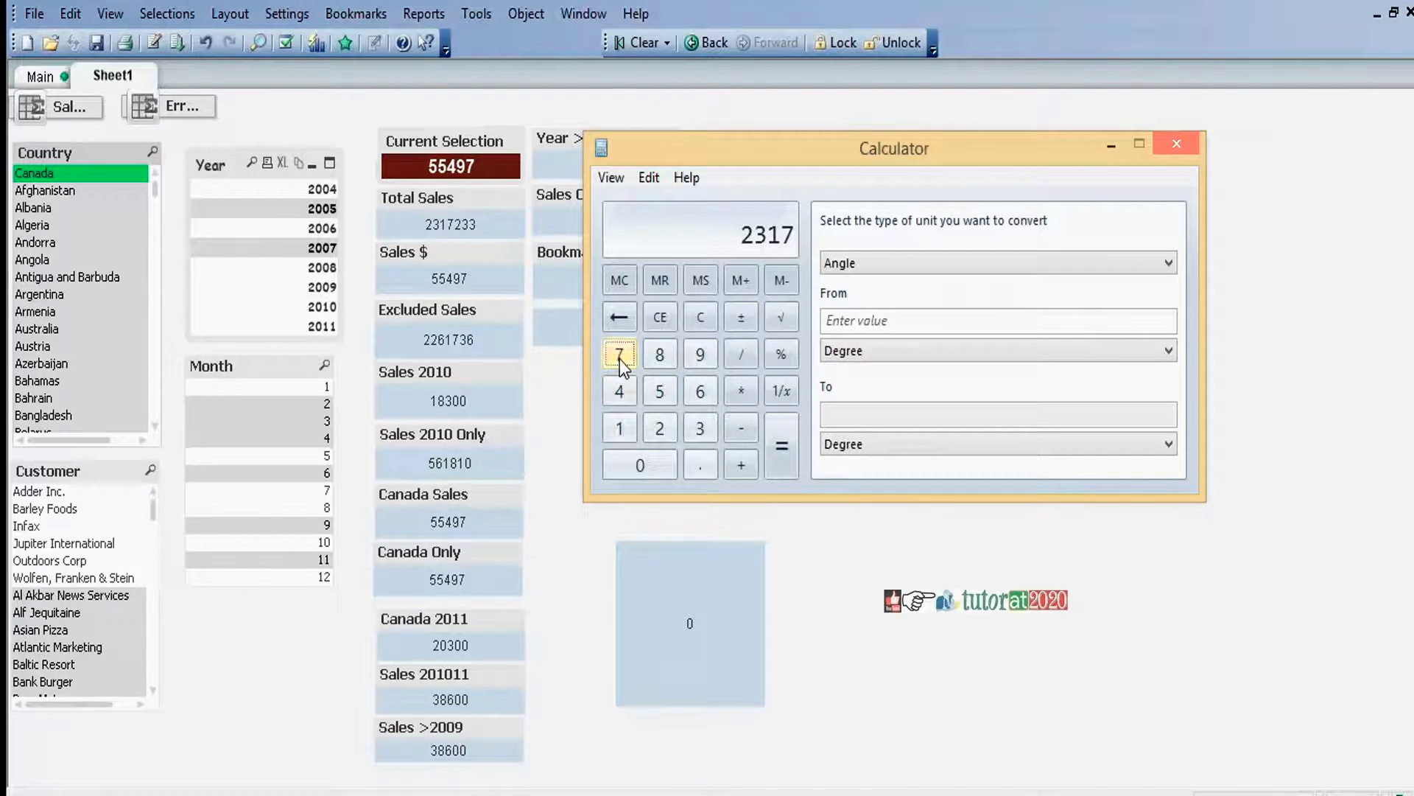
left_click(698, 431)
left_click(699, 431)
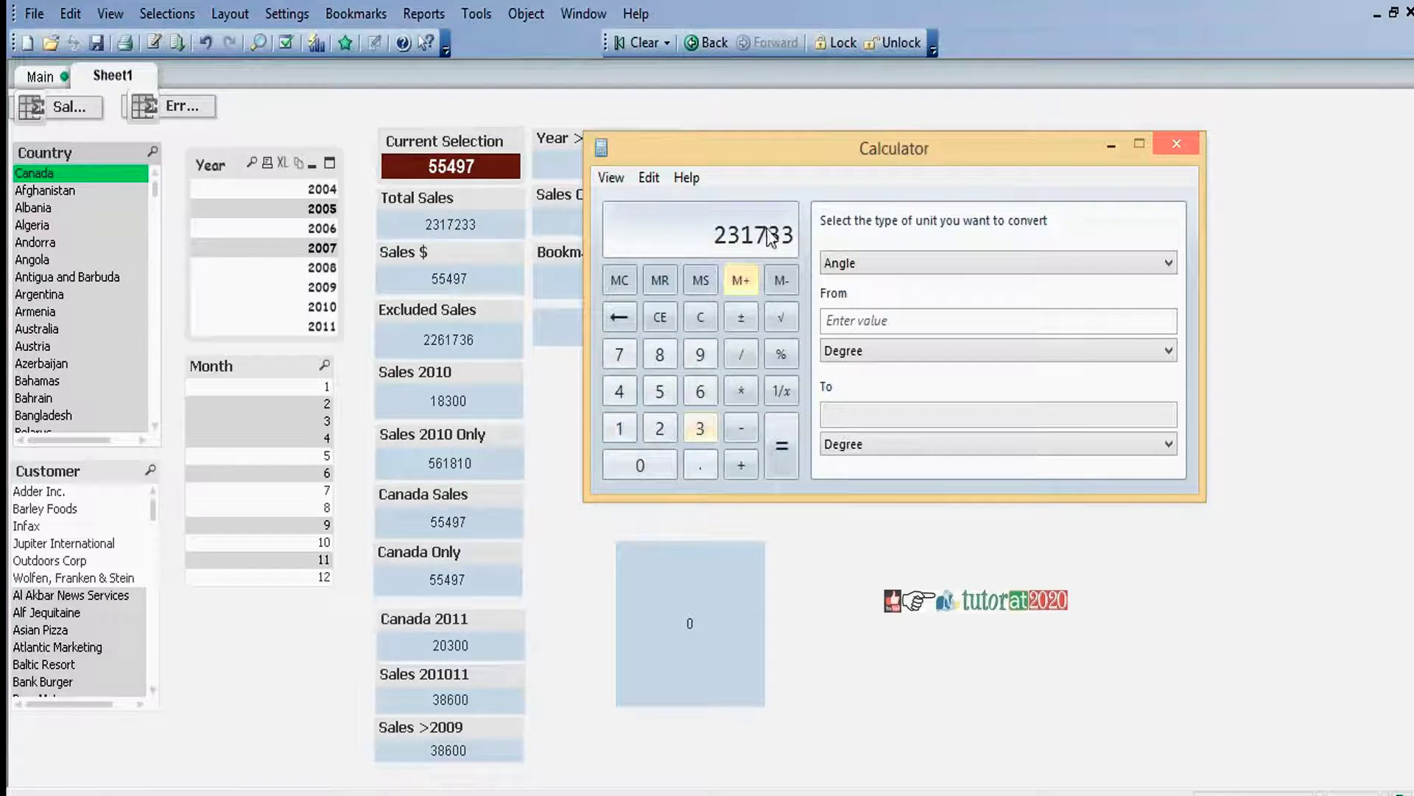
left_click(700, 318)
key("3")
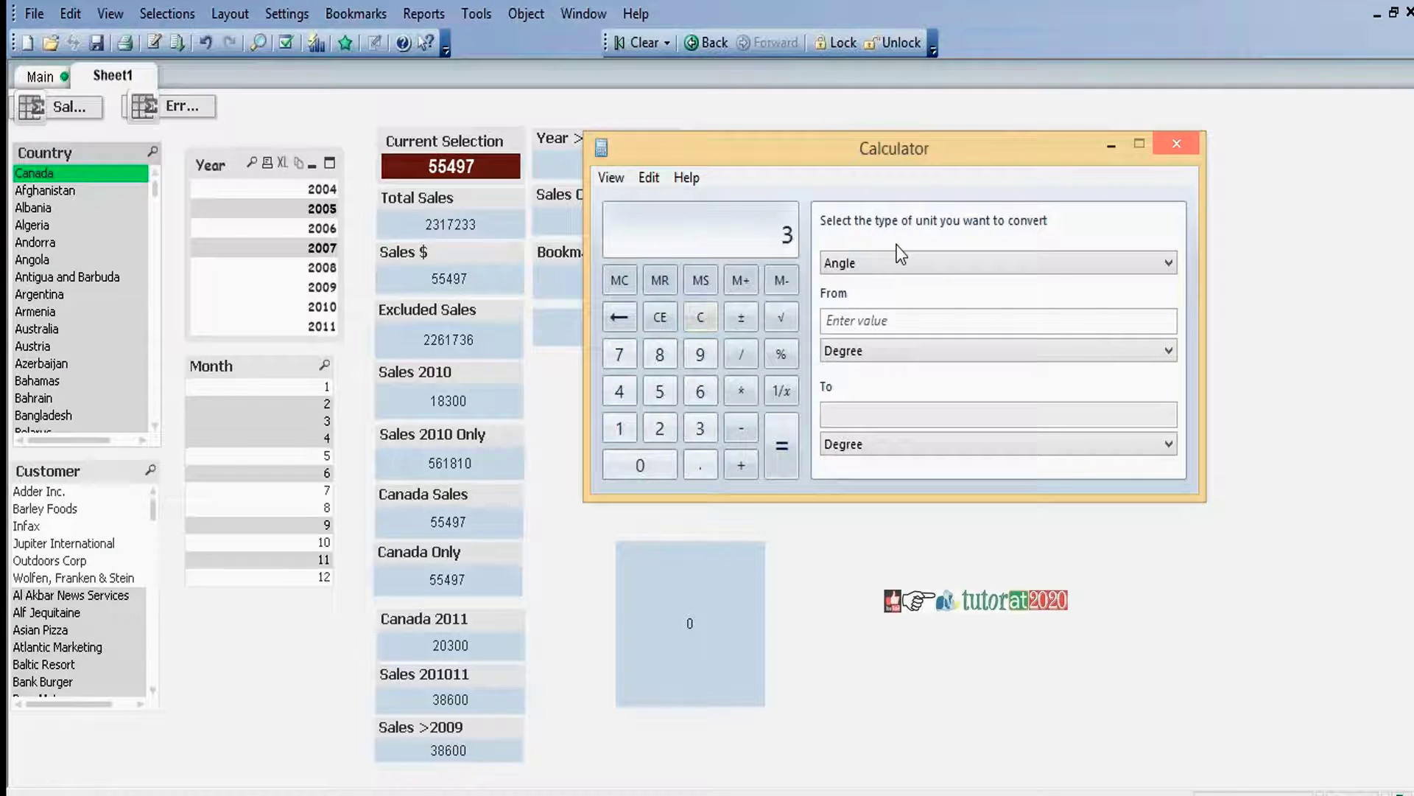
key("Escape")
Calculate total sales minus Canada sales as 2317233 - 55497 in Calculator.
type("2317233")
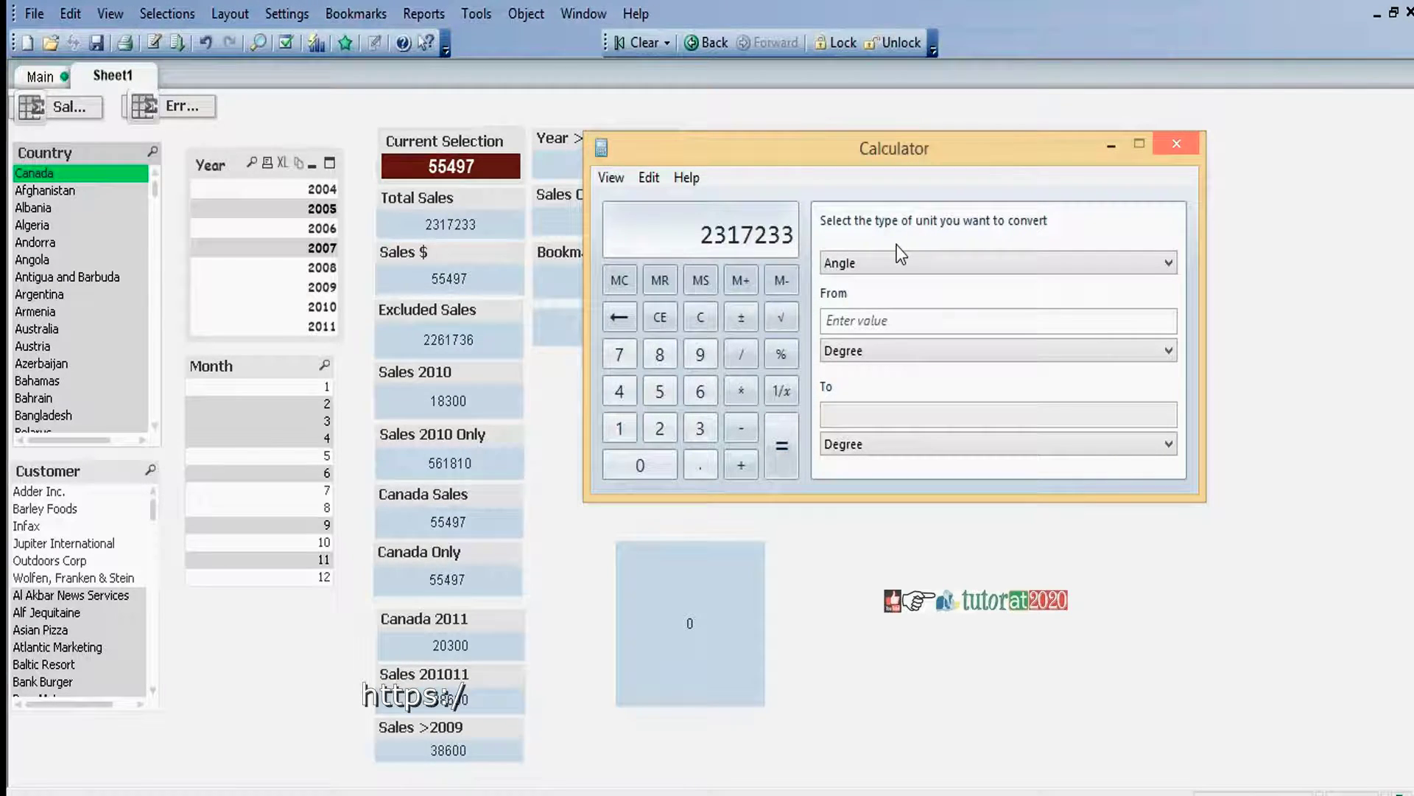
key("minus")
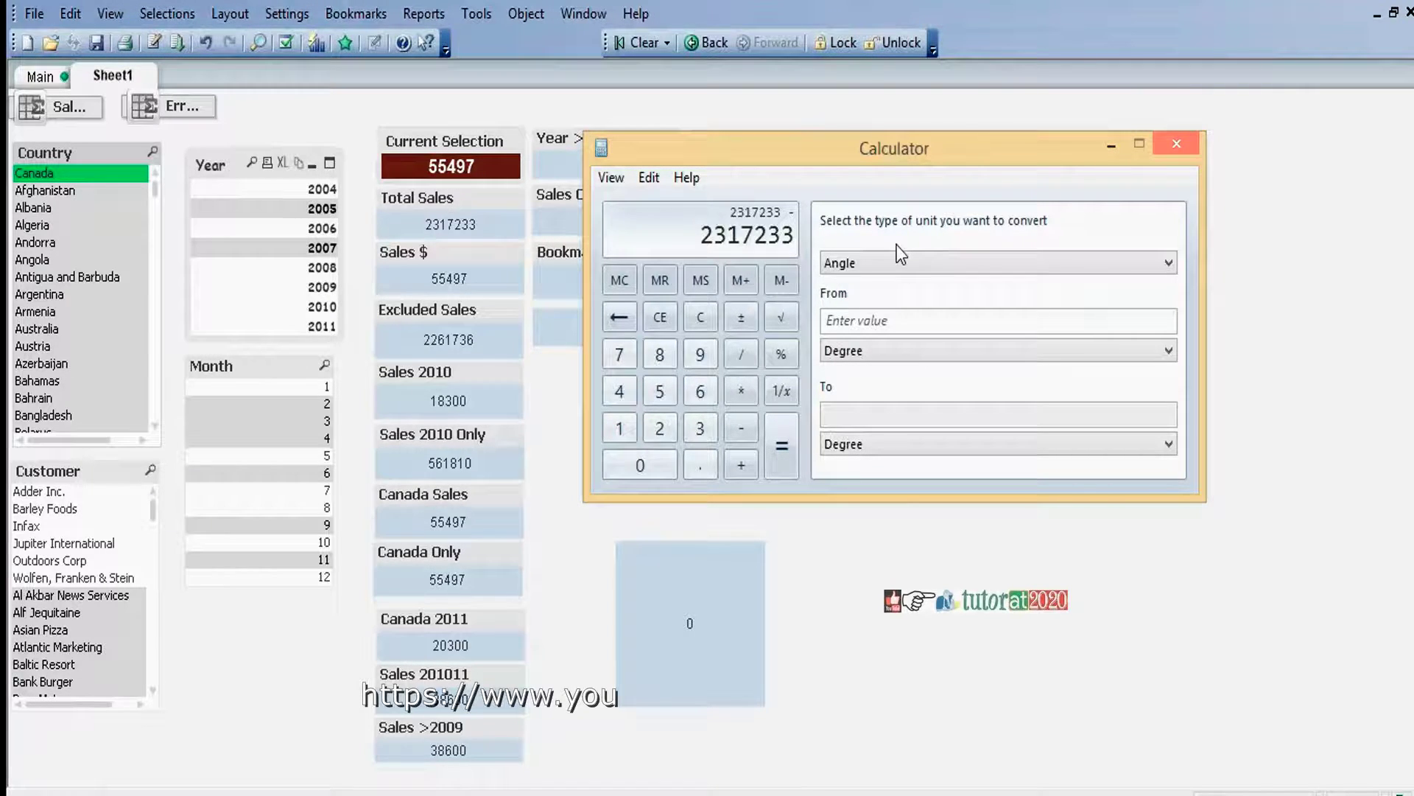
type("55")
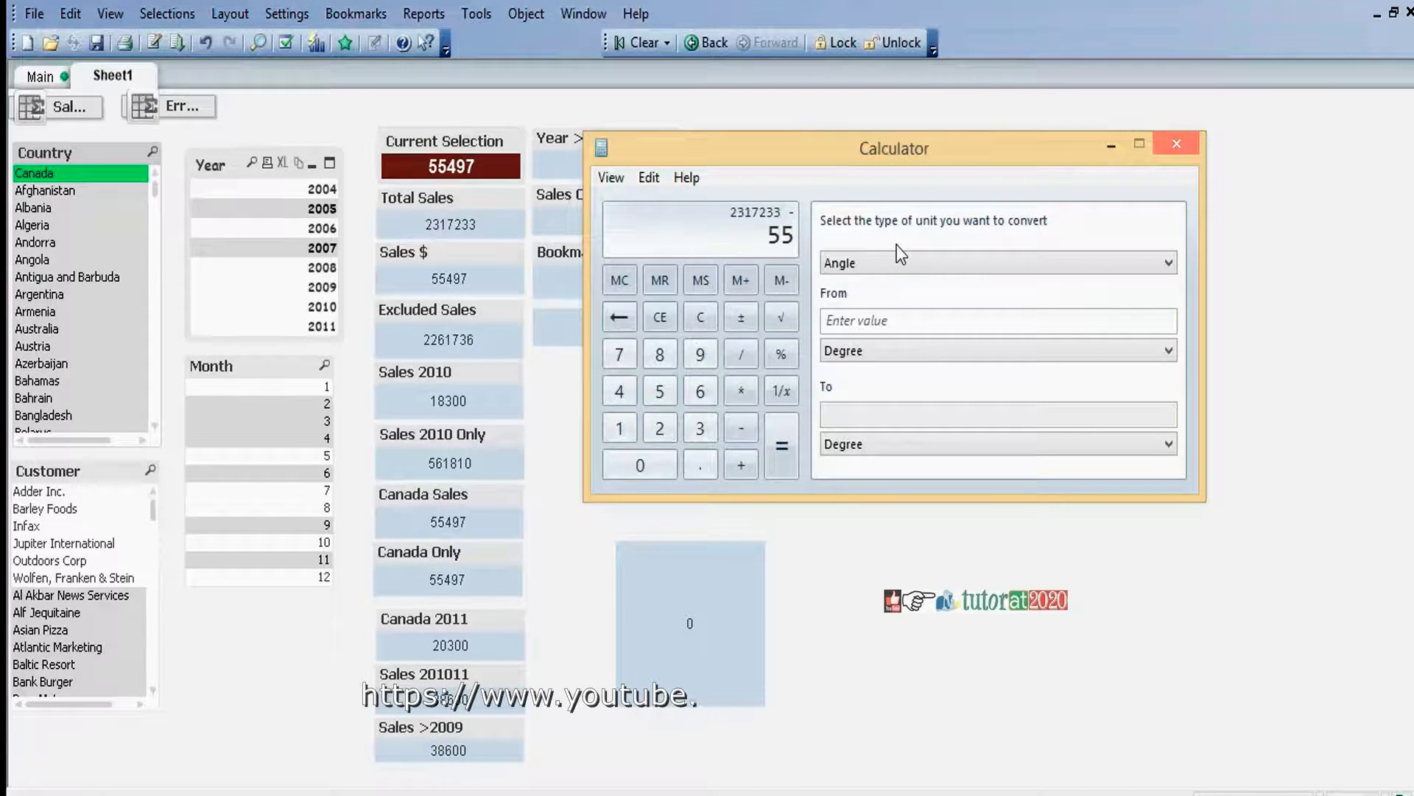
type("497")
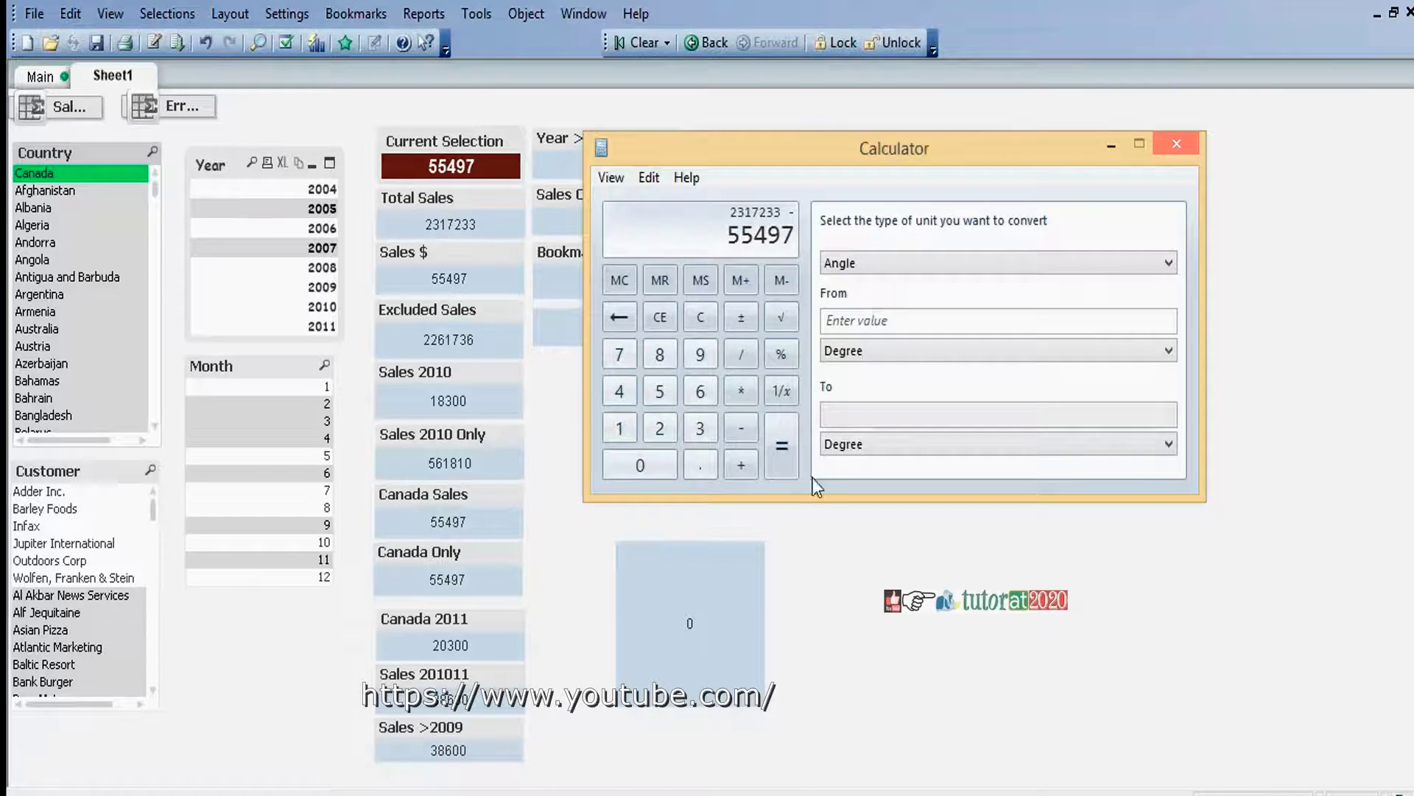
left_click(790, 453)
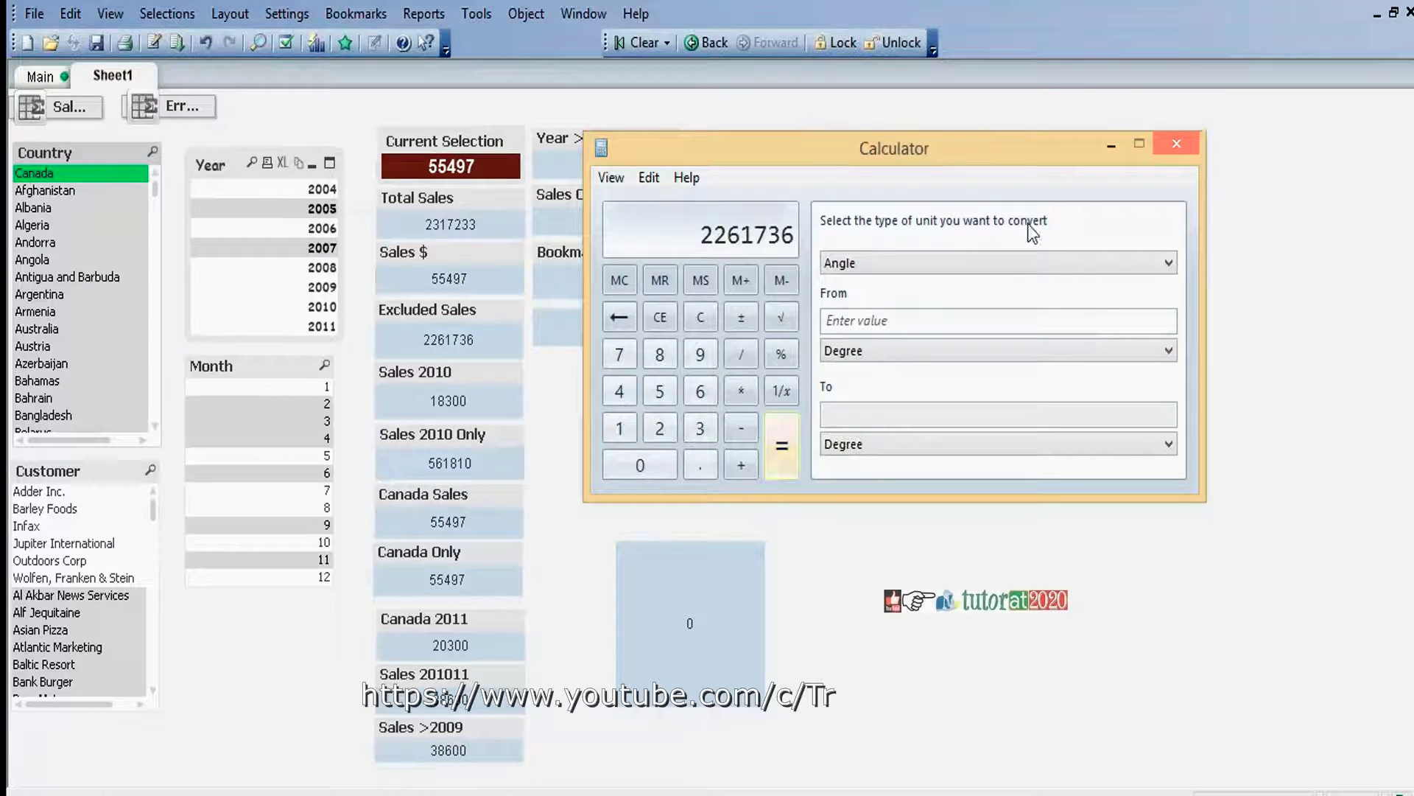
Clear all selections on the sheet, compare the new text object's value with the Calculator result, and close Calculator.
left_click_drag(833, 148, 940, 179)
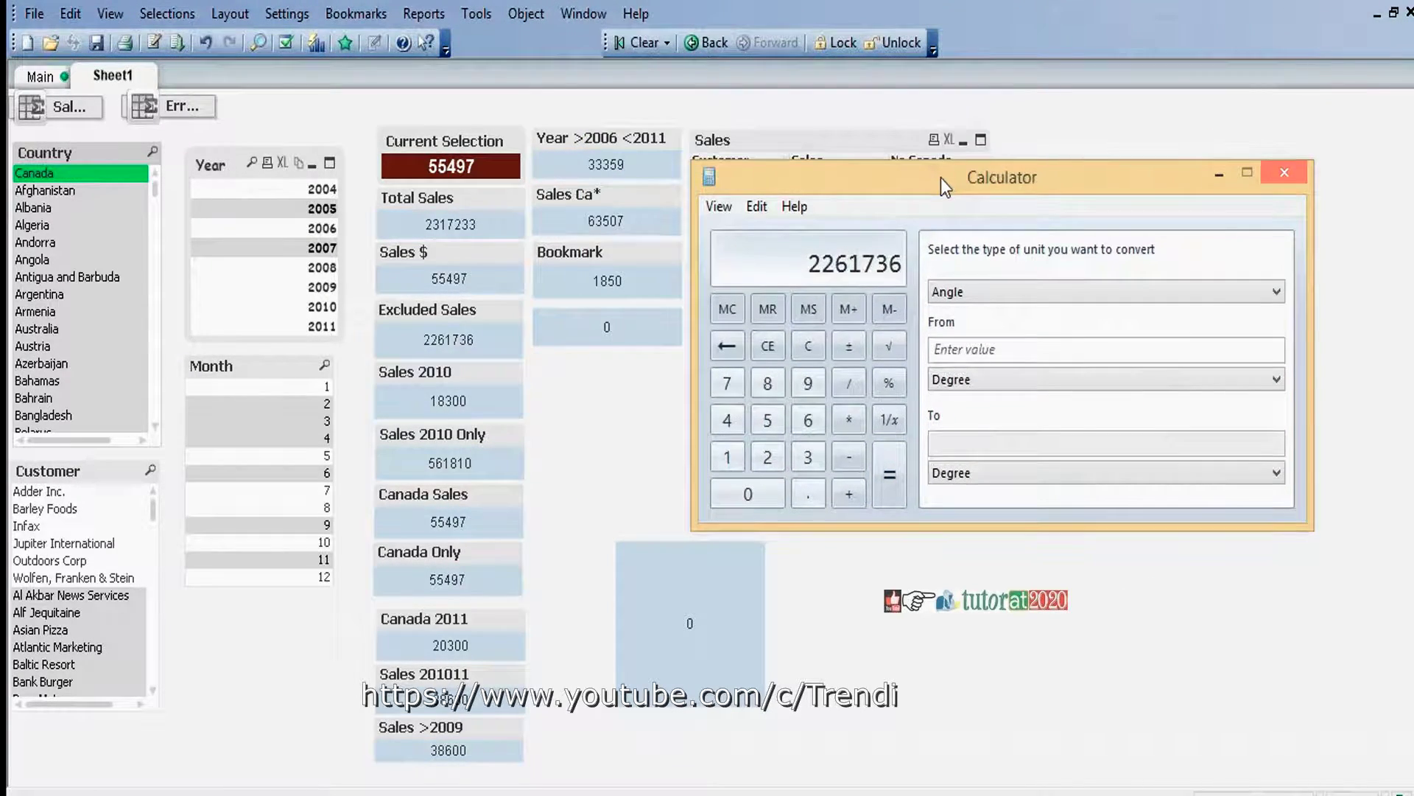
left_click(641, 46)
left_click(641, 40)
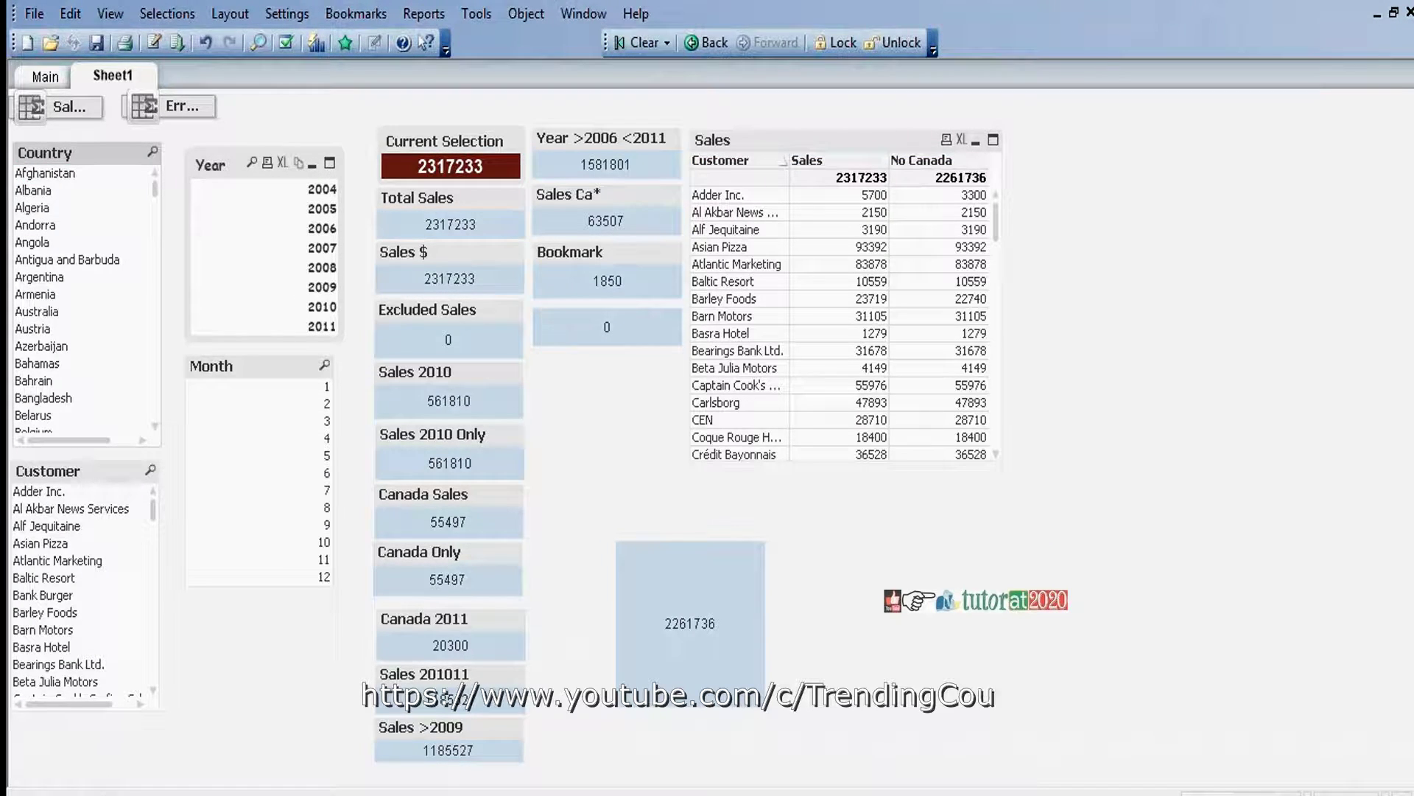
key("alt+Tab")
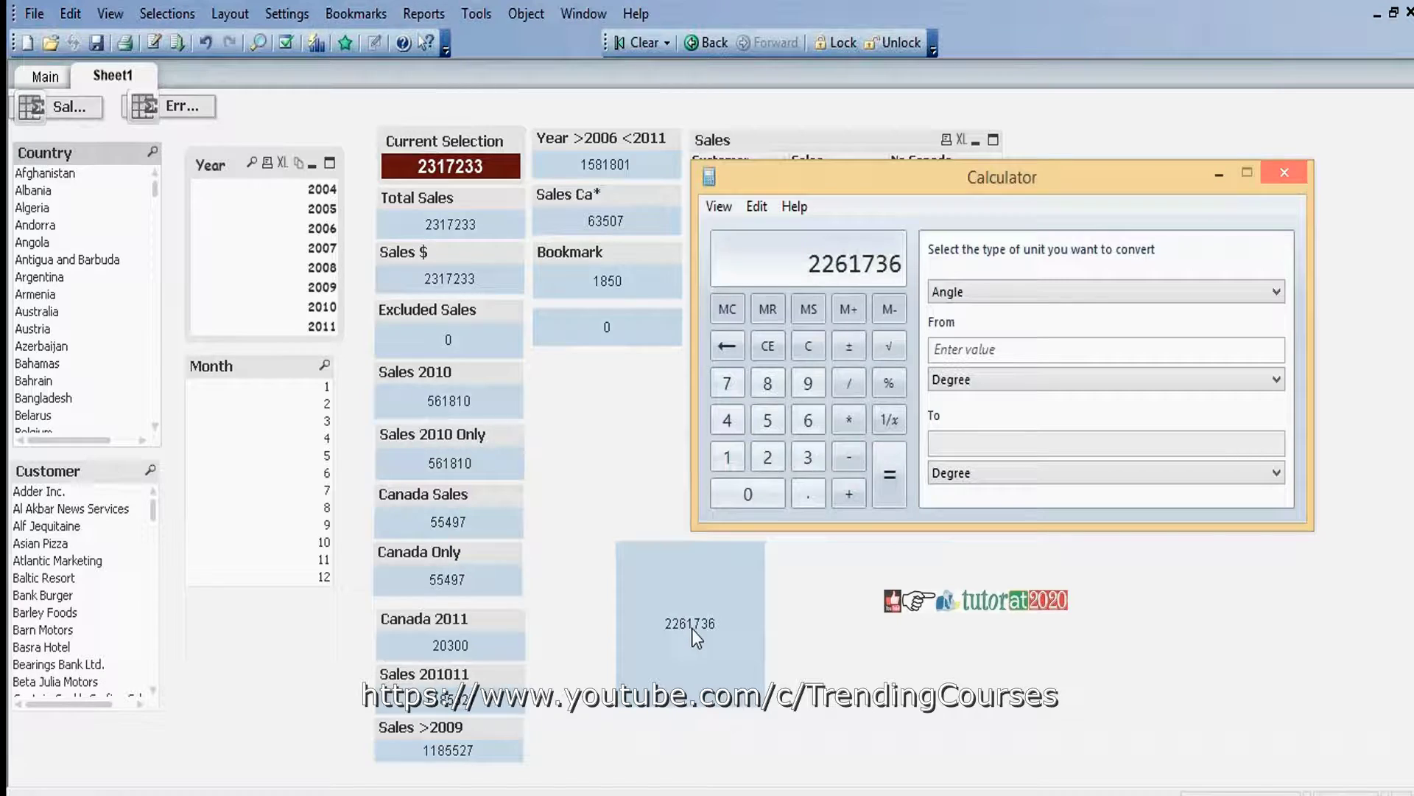
left_click(1292, 171)
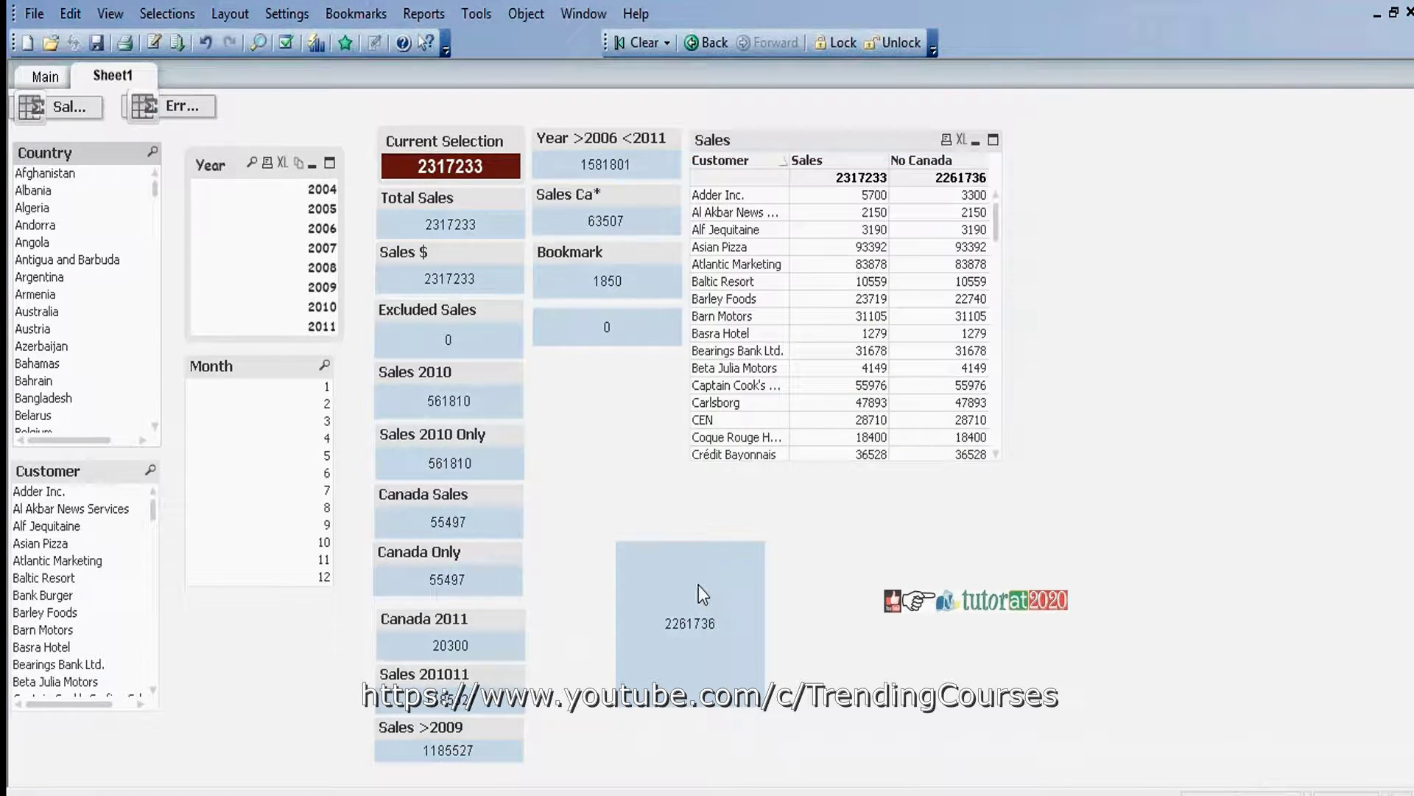
Move the new text object directly below the last box in the Bookmark column and reduce its height to match the boxes above.
left_click_drag(687, 568, 602, 376)
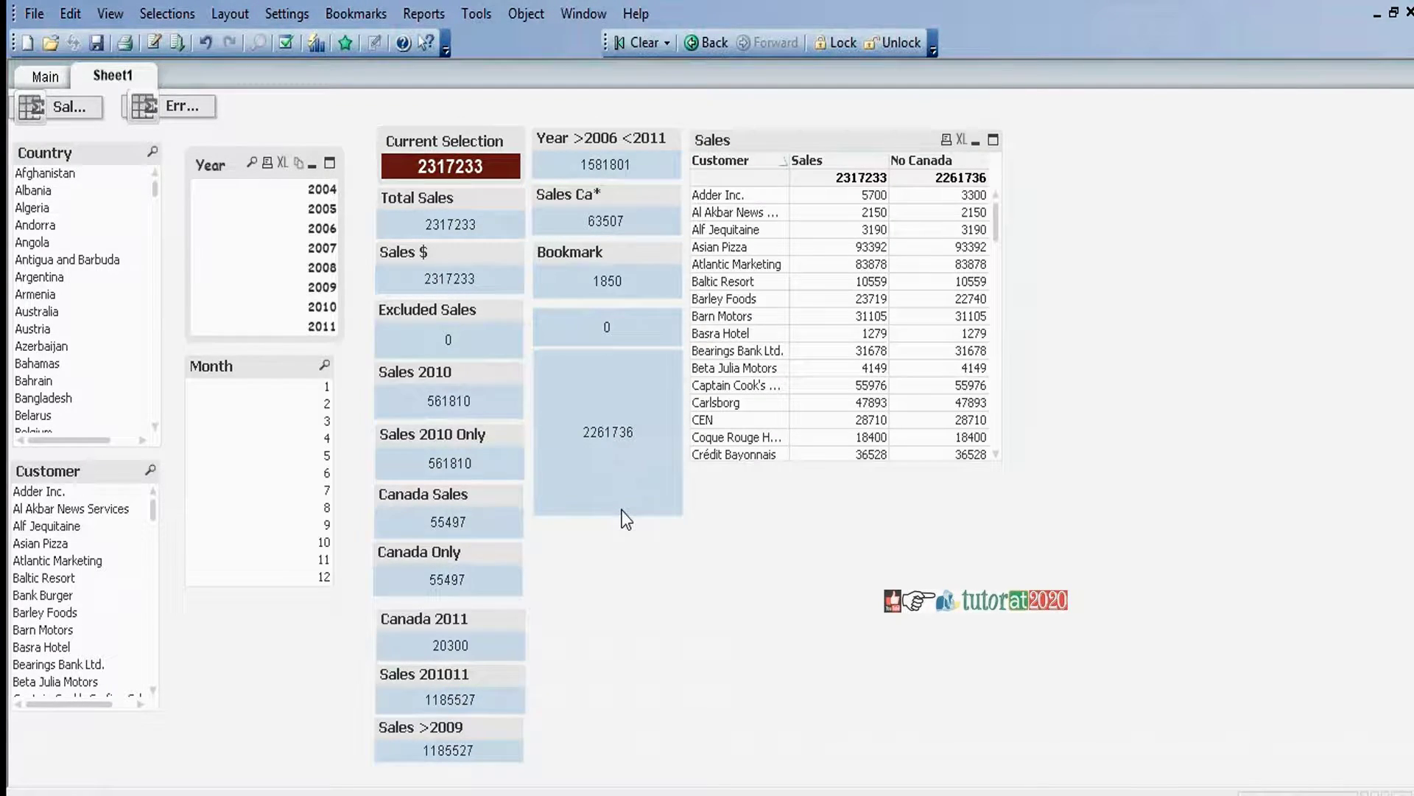
left_click_drag(627, 517, 638, 384)
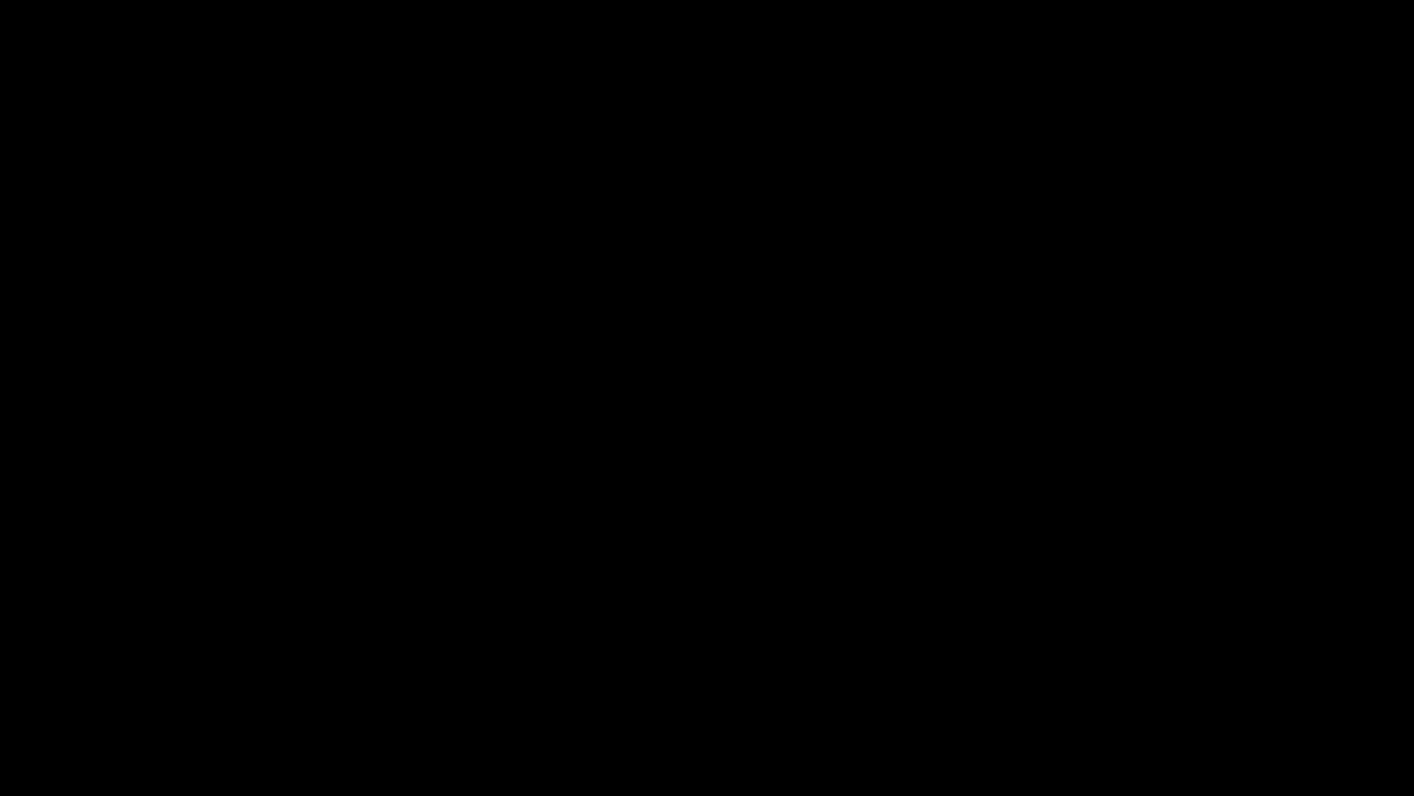